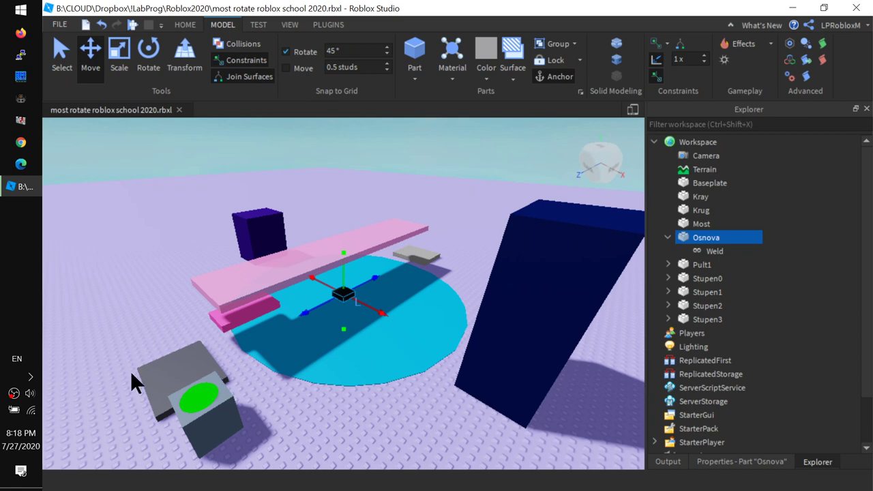
# Step: Examine the bridge scene from several angles, including the pink bridge, the black base block, the steps and the towers
pyautogui.moveTo(130, 370); pyautogui.dragTo(134, 372, button='right')
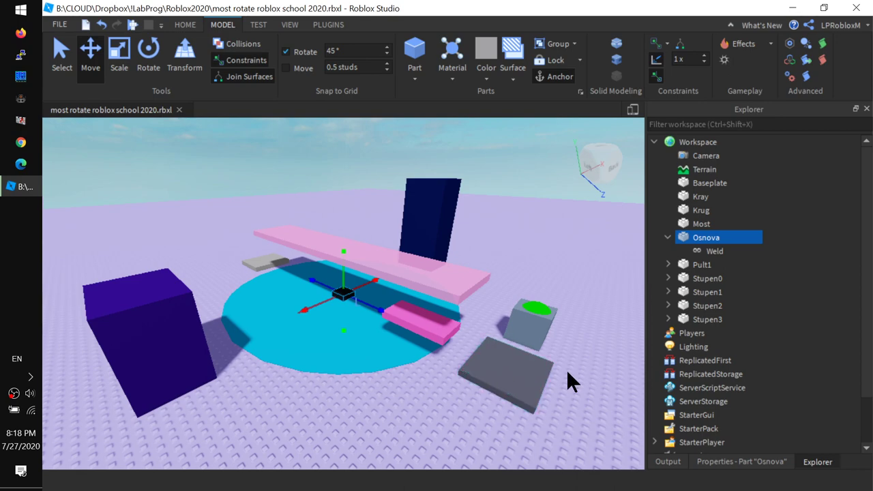
pyautogui.moveTo(566, 369)
pyautogui.mouseDown(button='right')
pyautogui.moveTo(580, 368)
pyautogui.moveTo(581, 380)
pyautogui.moveTo(582, 372)
pyautogui.mouseUp(button='right')
pyautogui.moveTo(479, 379); pyautogui.dragTo(478, 382, button='right')
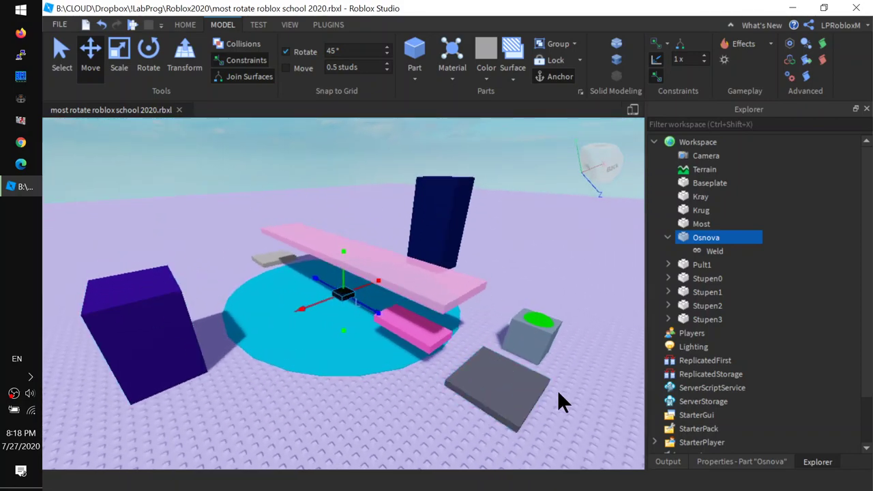
pyautogui.moveTo(558, 389); pyautogui.dragTo(551, 389, button='right')
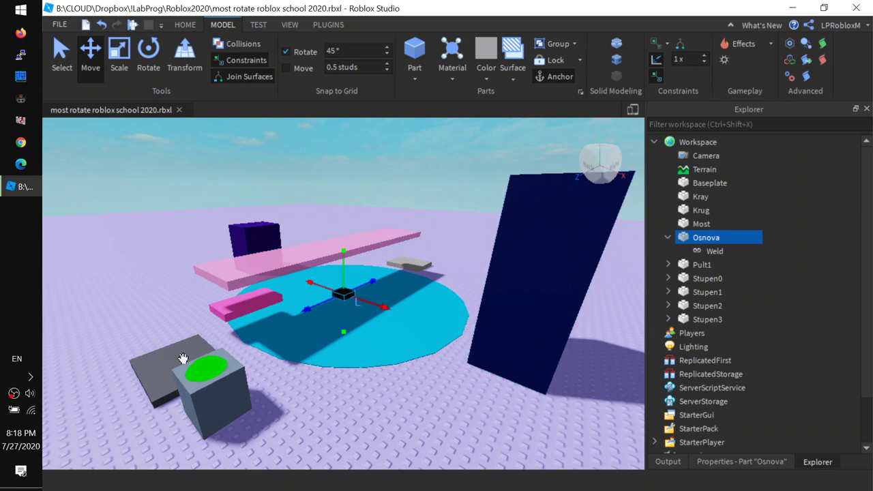
pyautogui.click(24, 282)
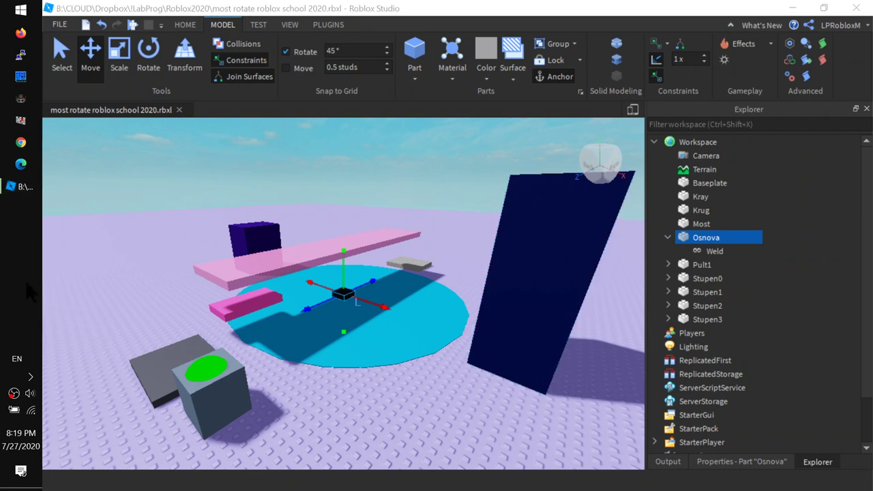
pyautogui.click(426, 190)
pyautogui.moveTo(430, 193); pyautogui.dragTo(449, 152, button='right')
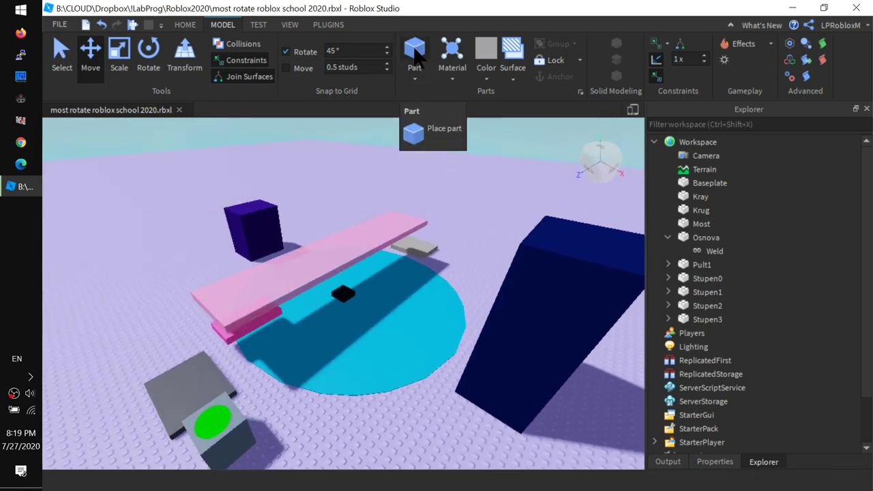
pyautogui.moveTo(267, 365); pyautogui.dragTo(265, 367, button='right')
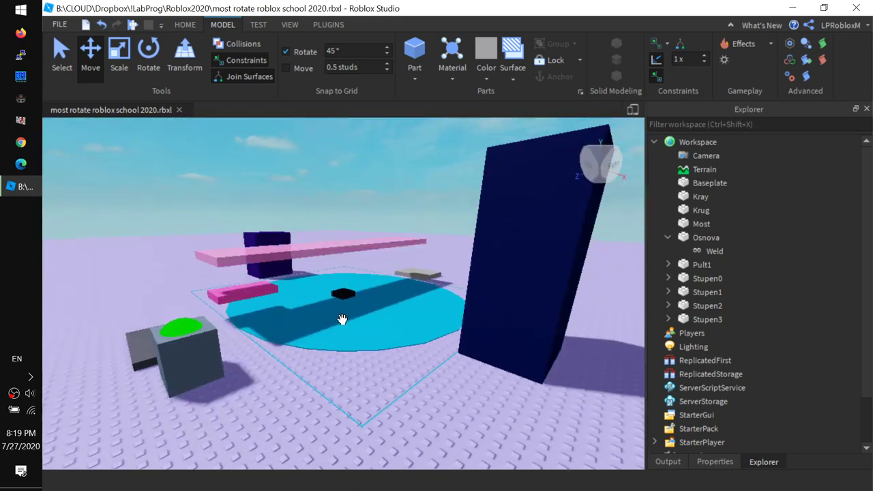
pyautogui.moveTo(175, 322); pyautogui.dragTo(234, 423, button='right')
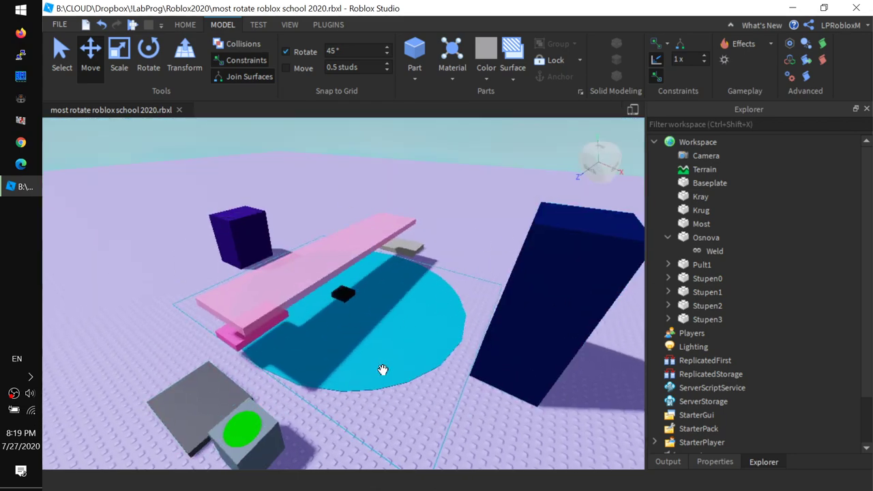
pyautogui.moveTo(382, 370); pyautogui.dragTo(382, 371, button='right')
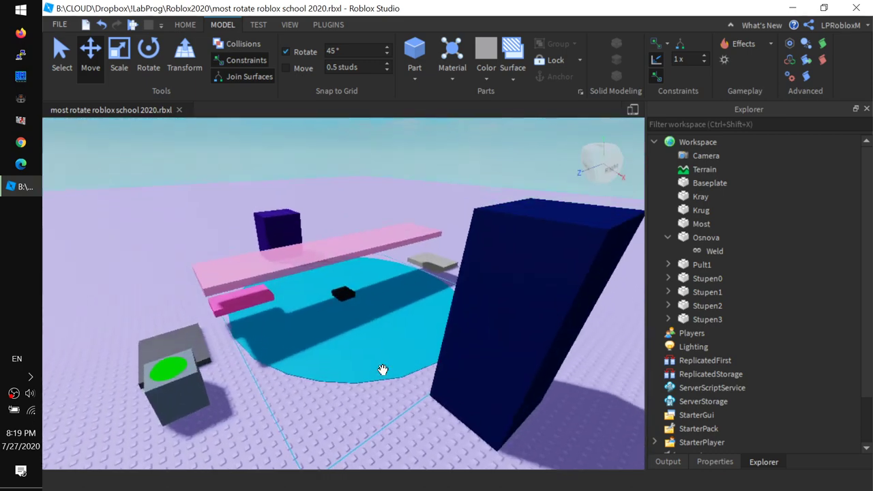
# Step: Select the Osnova part and focus the view closely on it
pyautogui.click(722, 252)
pyautogui.click(716, 238)
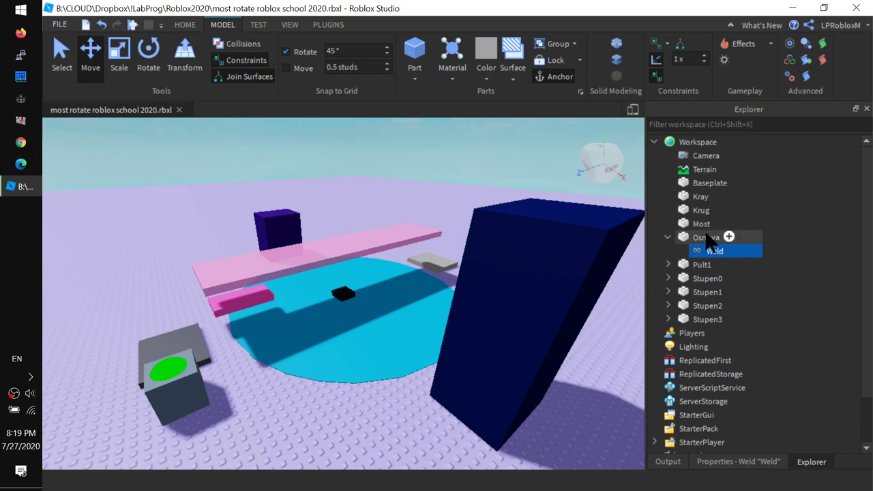
pyautogui.press('f')
pyautogui.scroll(-4, 374, 270)
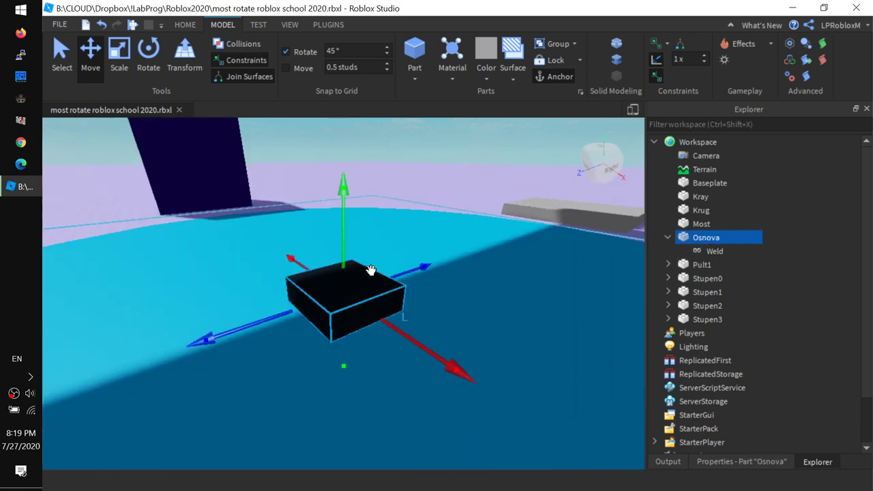
pyautogui.moveTo(369, 285); pyautogui.dragTo(363, 291, button='right')
pyautogui.scroll(-3, 378, 200)
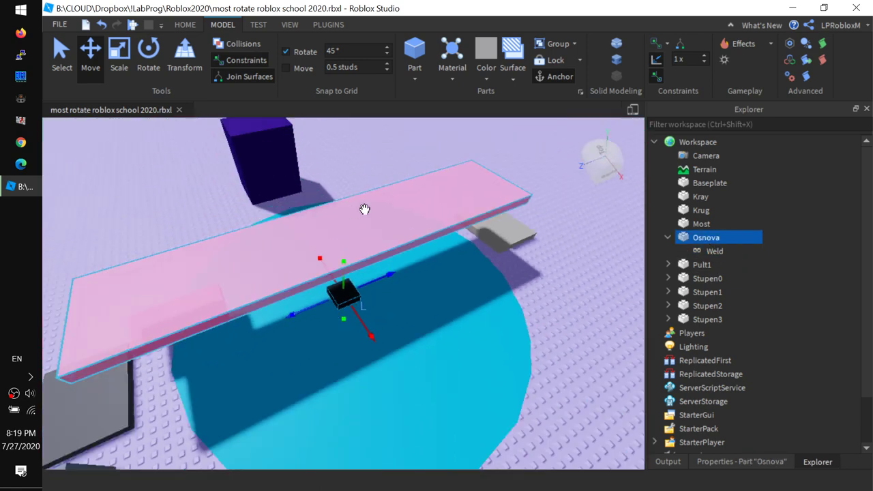
pyautogui.moveTo(294, 322); pyautogui.dragTo(311, 362, button='right')
pyautogui.scroll(3, 347, 333)
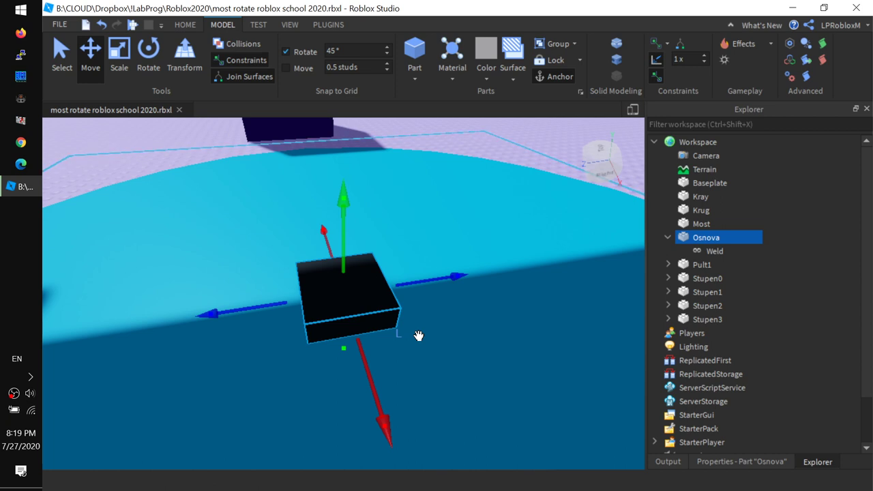
# Step: Turn on the display of constraint details
pyautogui.rightClick(305, 364)
pyautogui.click(239, 312)
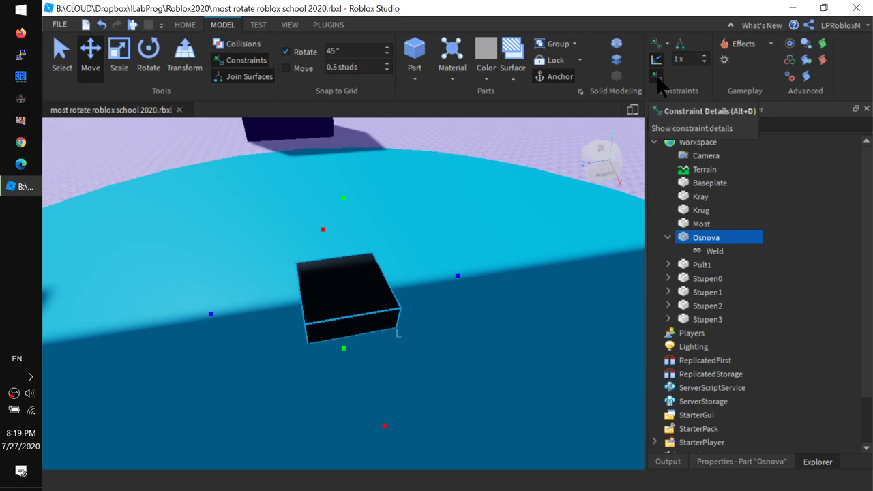
pyautogui.click(657, 76)
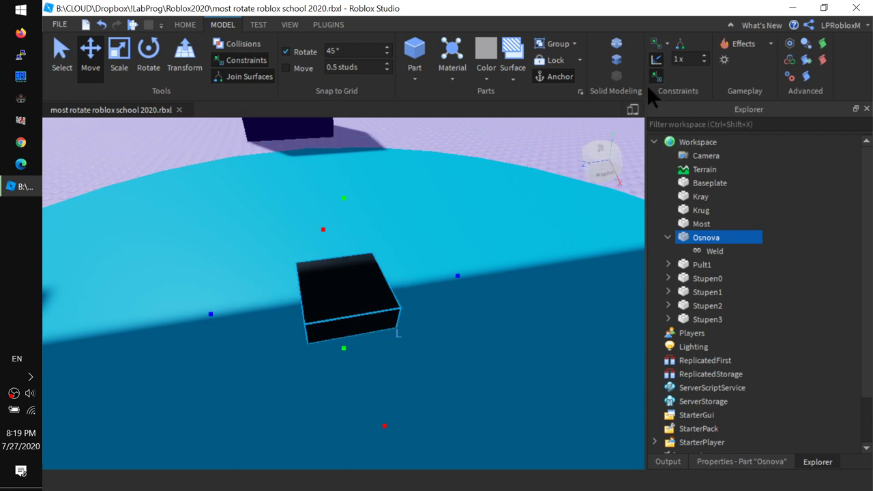
pyautogui.click(681, 61)
pyautogui.moveTo(674, 9); pyautogui.dragTo(426, 21)
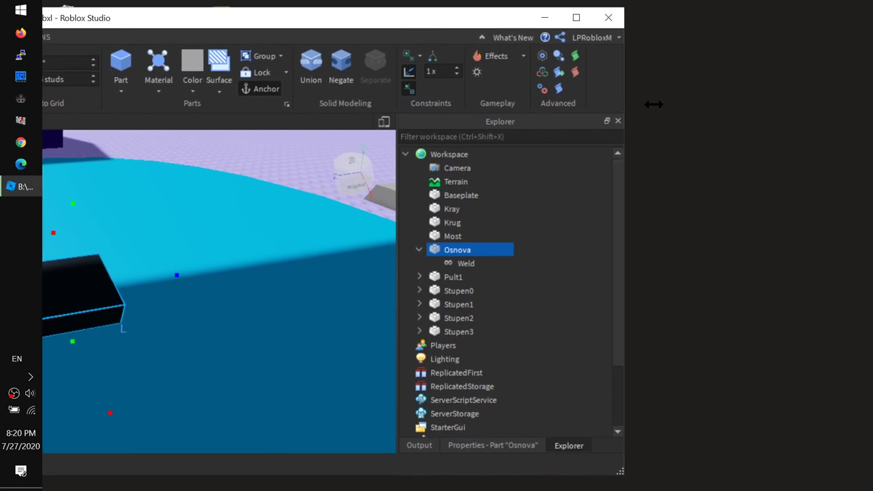
pyautogui.moveTo(654, 104); pyautogui.dragTo(335, 76)
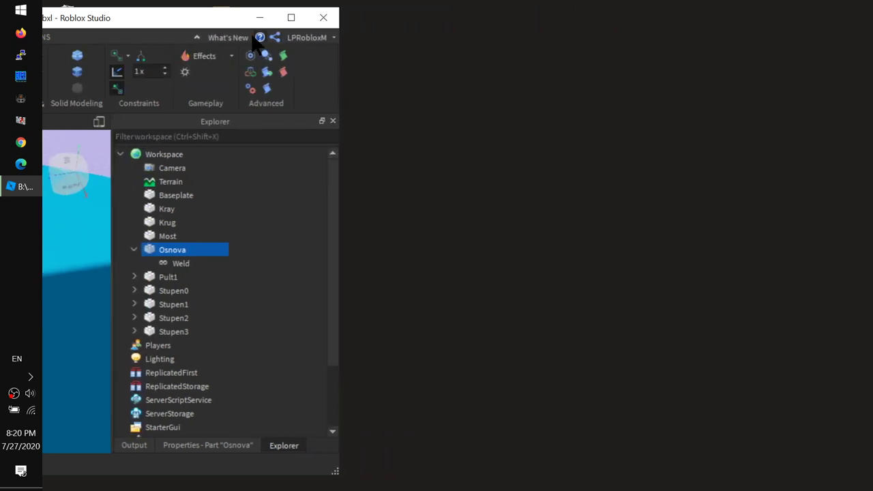
pyautogui.moveTo(220, 20); pyautogui.dragTo(516, 36)
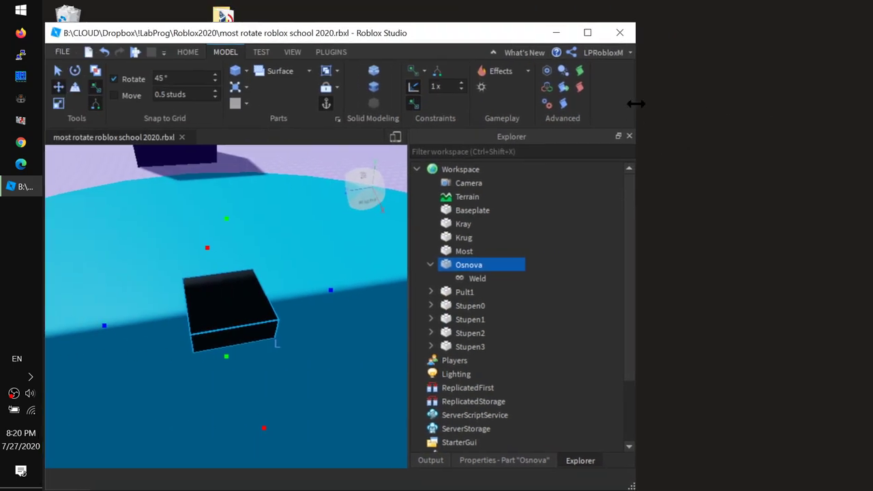
pyautogui.moveTo(636, 104); pyautogui.dragTo(872, 108)
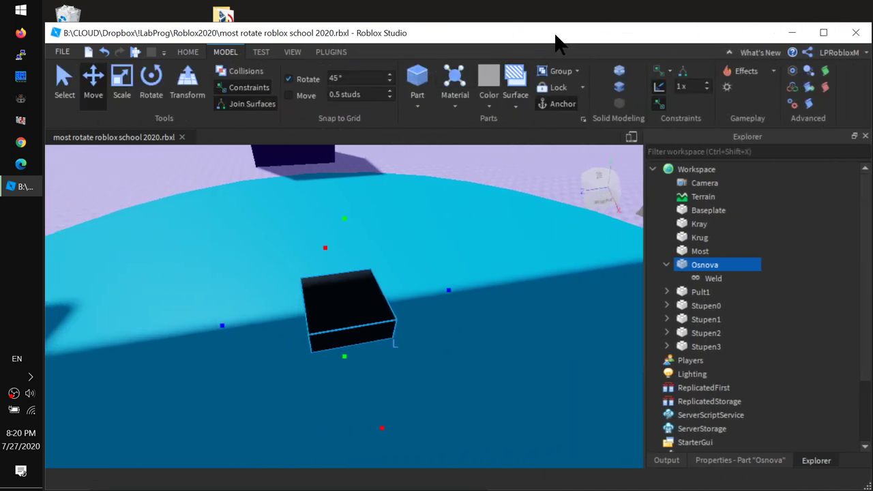
pyautogui.moveTo(555, 36); pyautogui.dragTo(508, 26)
pyautogui.click(776, 23)
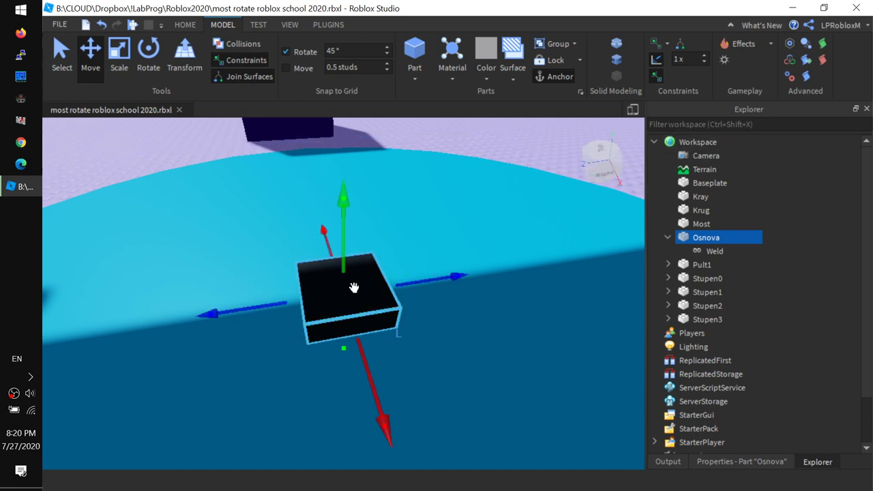
# Step: Create a Cylindrical constraint from the centre of the Osnova block's upper face to the underside of the Most part directly above
pyautogui.click(658, 45)
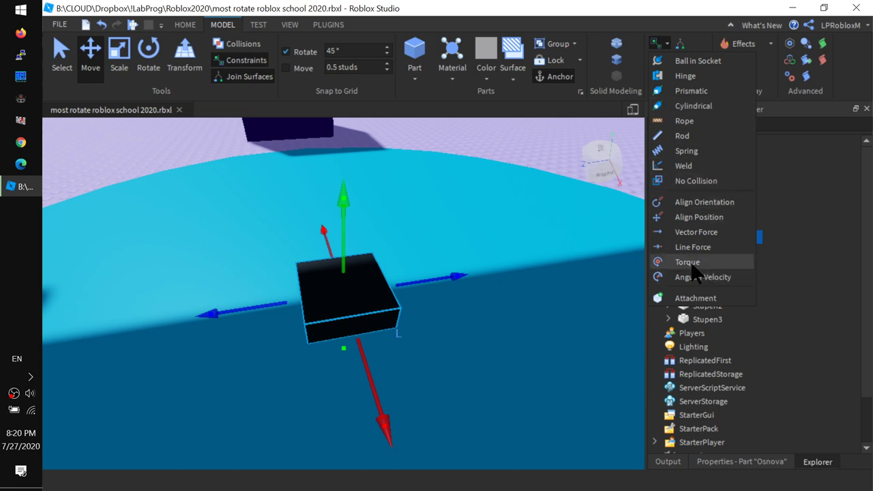
pyautogui.click(699, 106)
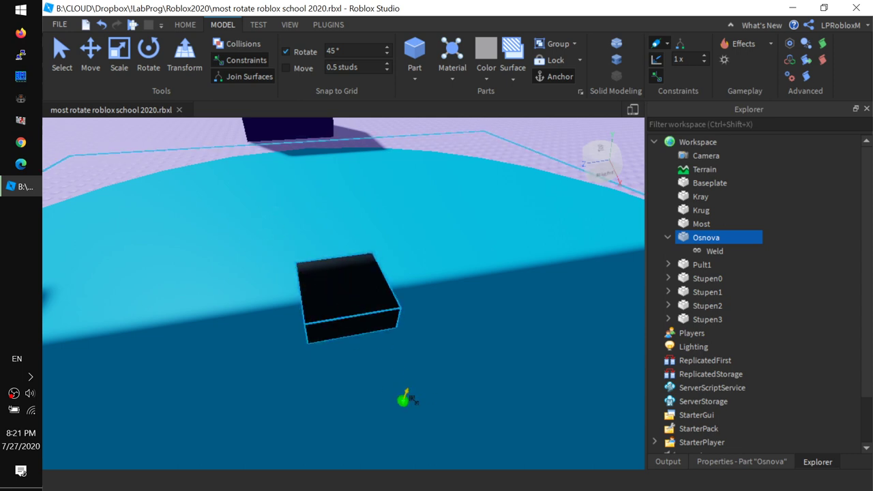
pyautogui.moveTo(368, 292); pyautogui.dragTo(353, 292, button='right')
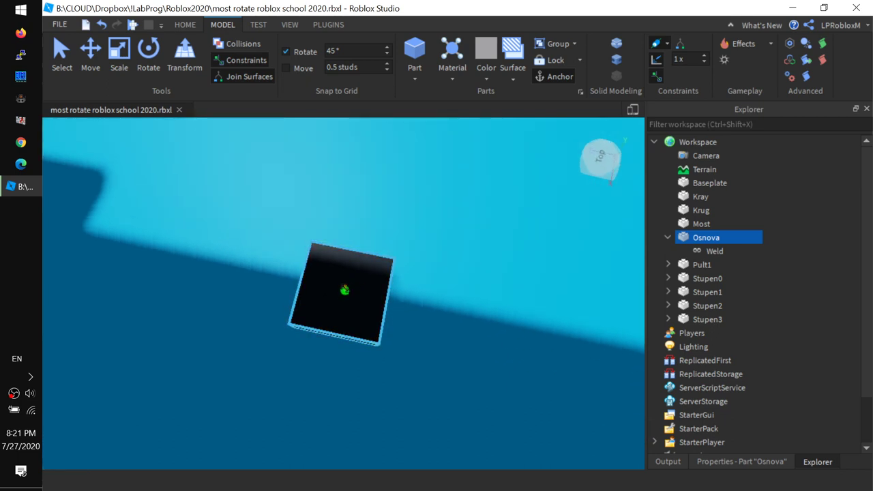
pyautogui.click(344, 289)
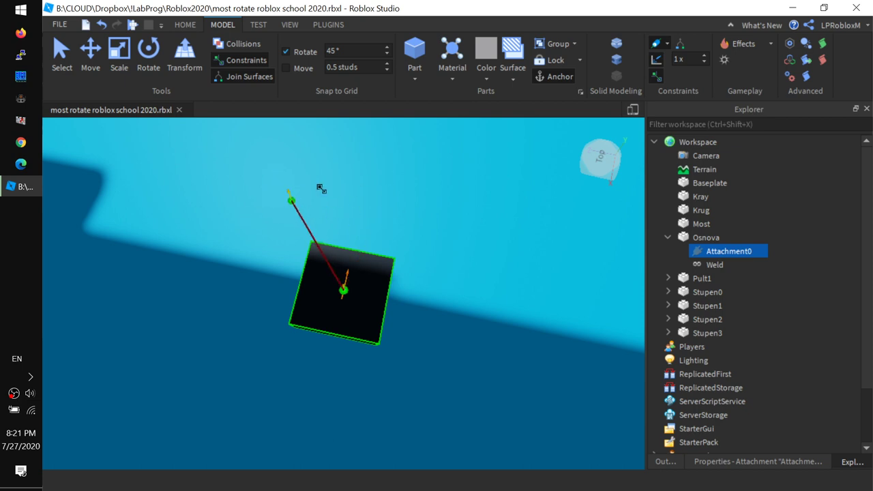
pyautogui.moveTo(328, 193); pyautogui.dragTo(336, 180, button='right')
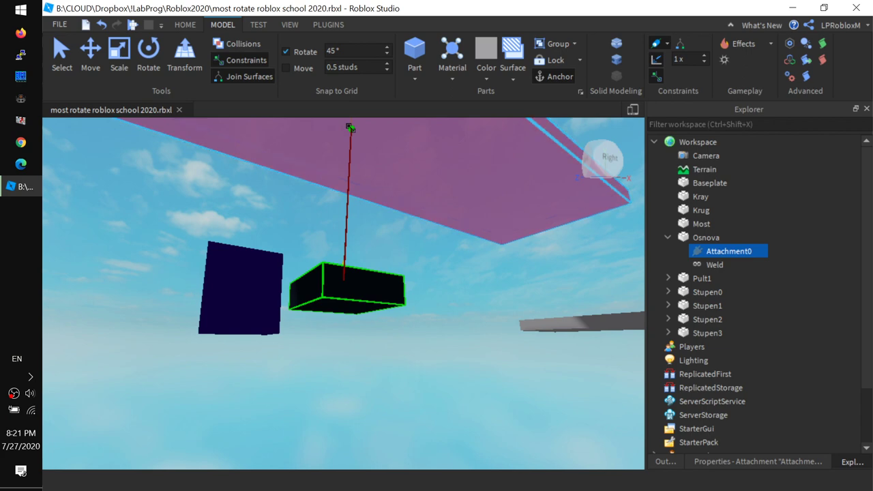
pyautogui.click(350, 128)
pyautogui.moveTo(395, 178); pyautogui.dragTo(393, 170, button='right')
pyautogui.scroll(-3, 380, 193)
pyautogui.moveTo(366, 213); pyautogui.dragTo(352, 239, button='right')
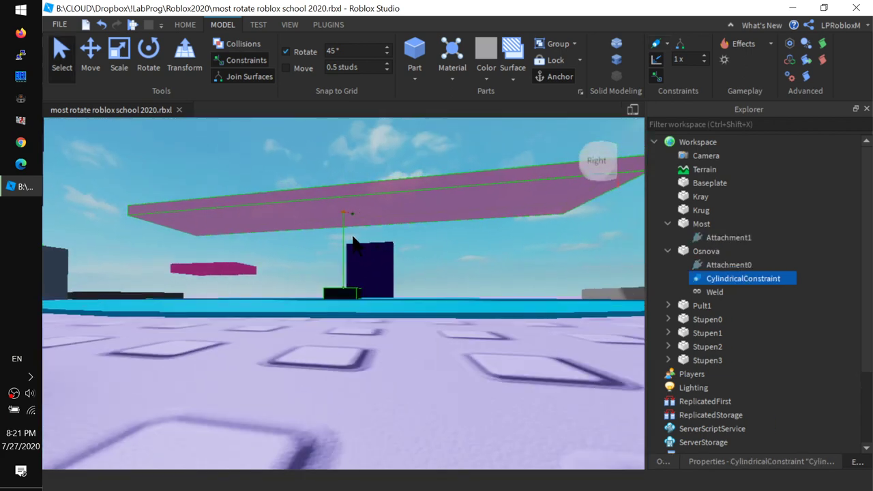
pyautogui.scroll(3, 353, 238)
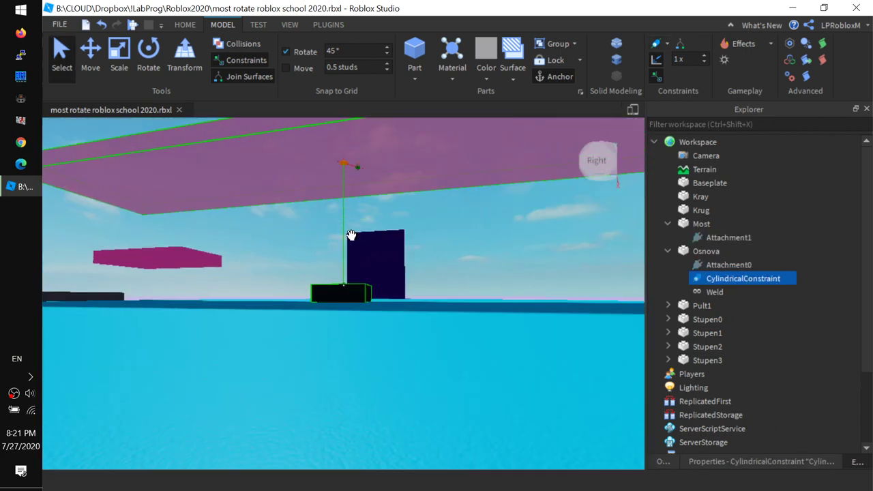
# Step: Select the Most part and set the constraint display scale to 3x
pyautogui.click(380, 174)
pyautogui.moveTo(389, 184); pyautogui.dragTo(386, 182, button='right')
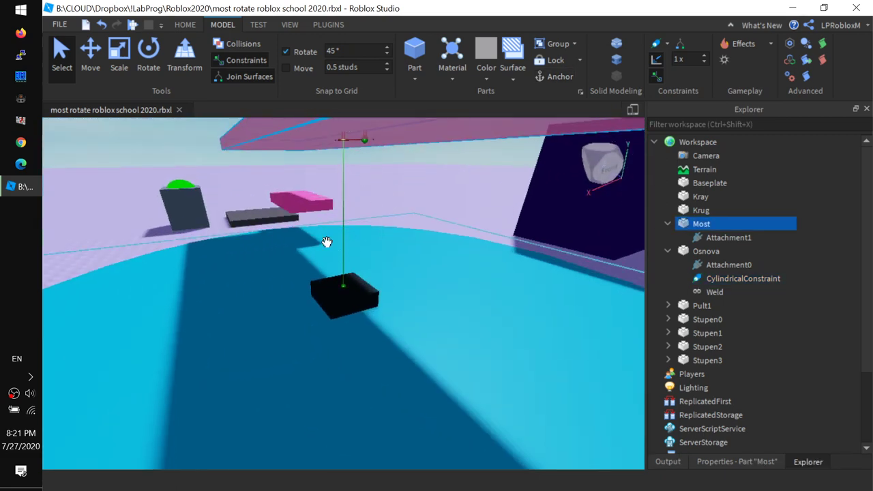
pyautogui.moveTo(363, 269); pyautogui.dragTo(362, 269, button='right')
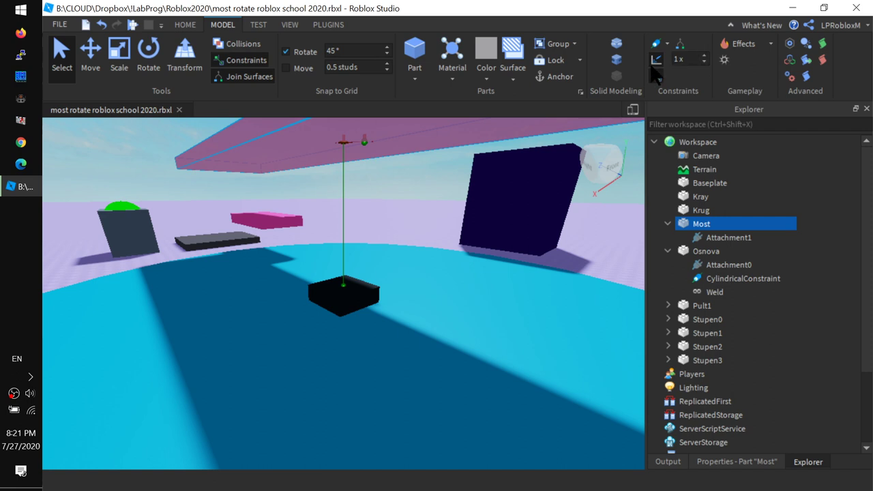
pyautogui.click(704, 53)
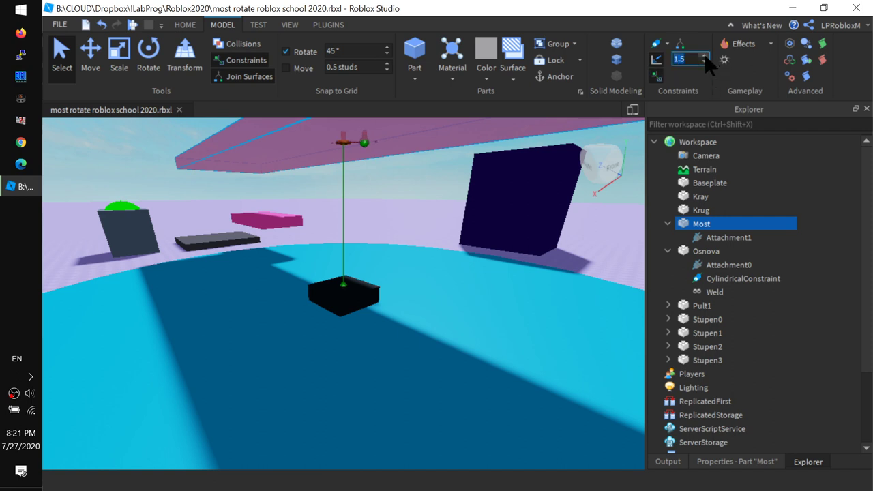
pyautogui.click(705, 53)
pyautogui.doubleClick(705, 54)
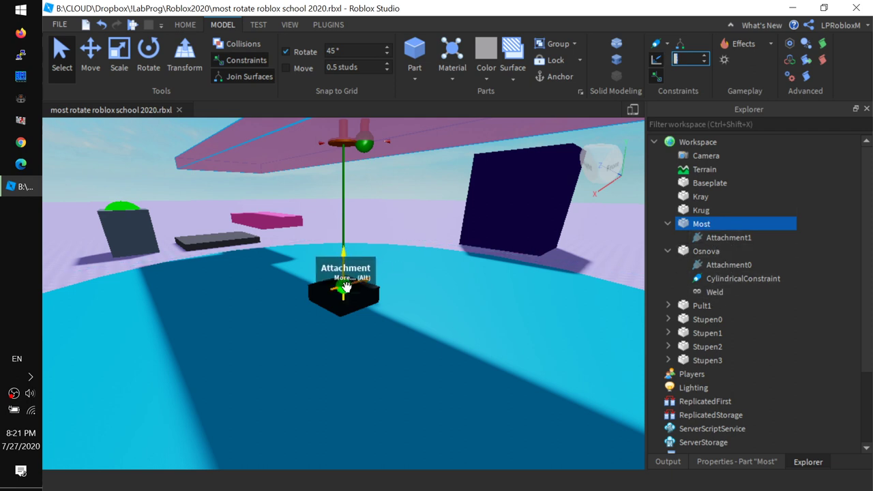
pyautogui.write('3')
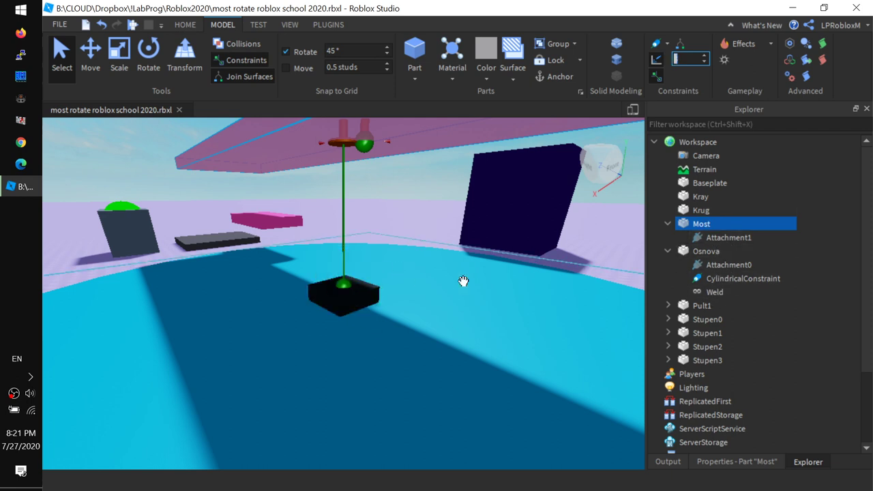
pyautogui.press('BackSpace')
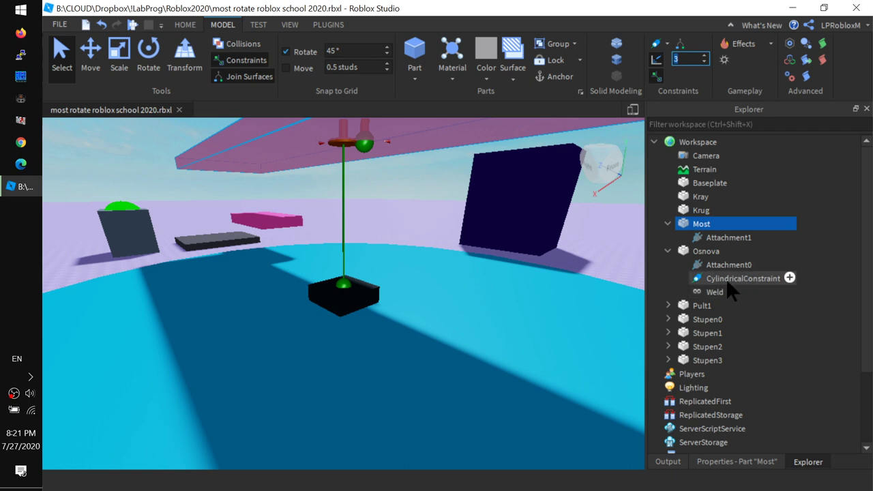
pyautogui.press('BackSpace')
pyautogui.press('BackSpace')
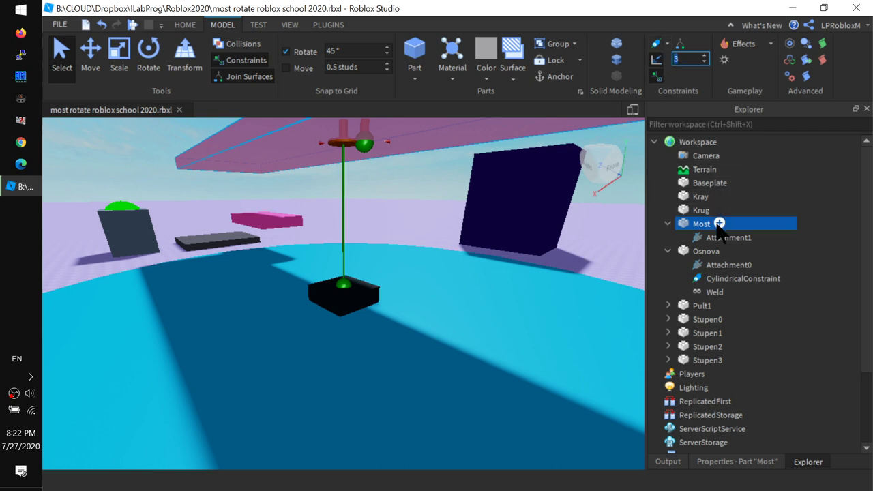
pyautogui.write('3')
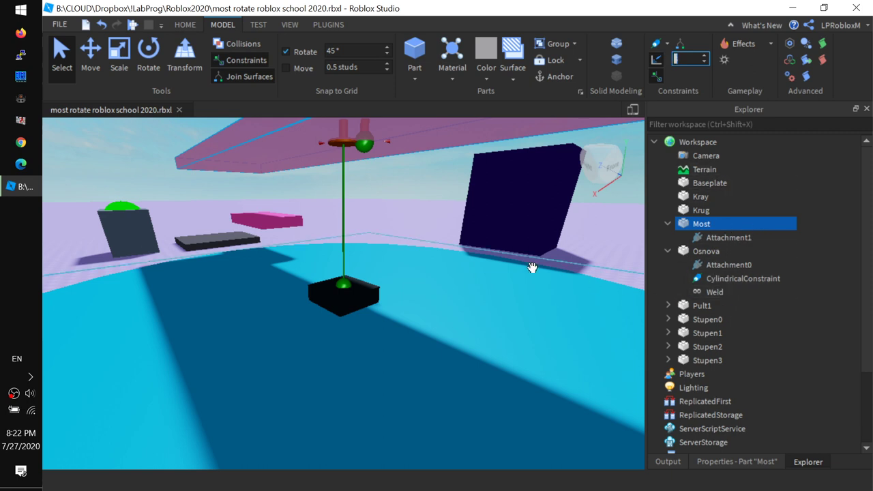
pyautogui.moveTo(365, 245); pyautogui.dragTo(349, 291, button='right')
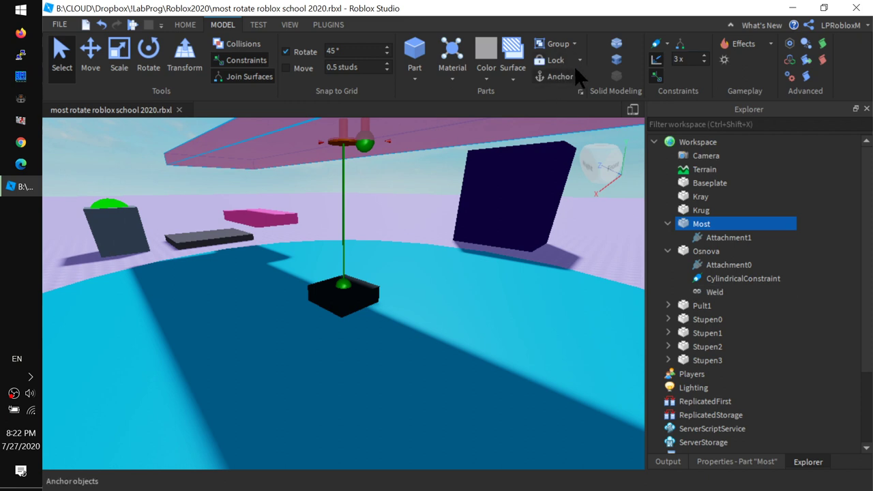
pyautogui.click(668, 43)
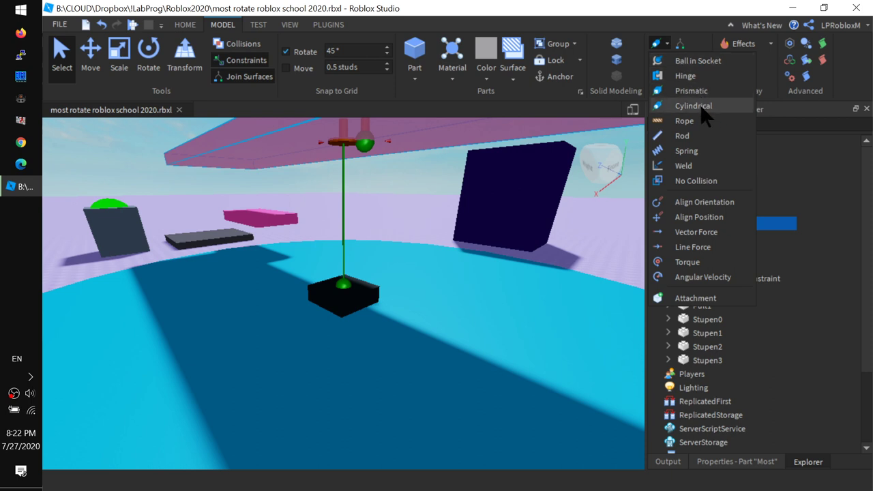
pyautogui.click(614, 18)
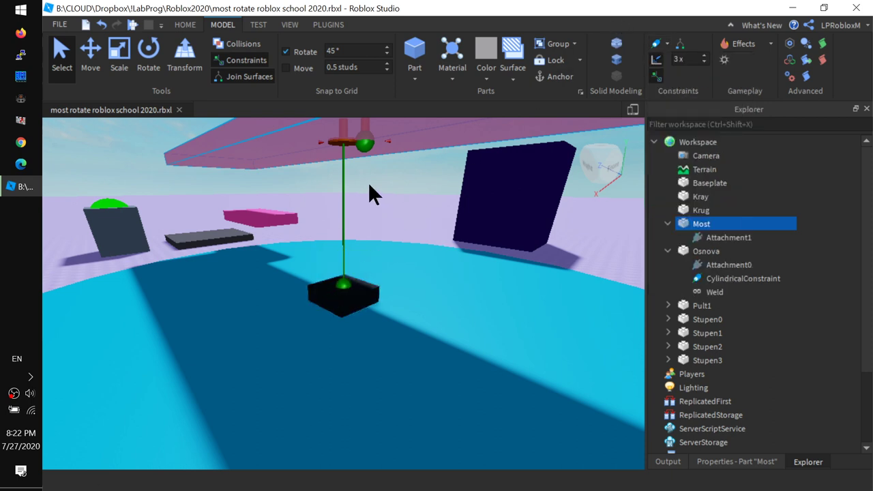
# Step: Move Attachment1 on the underside of the Most part sideways so it lines up directly above the Osnova block's attachment
pyautogui.moveTo(369, 183); pyautogui.dragTo(408, 221, button='right')
pyautogui.click(363, 148)
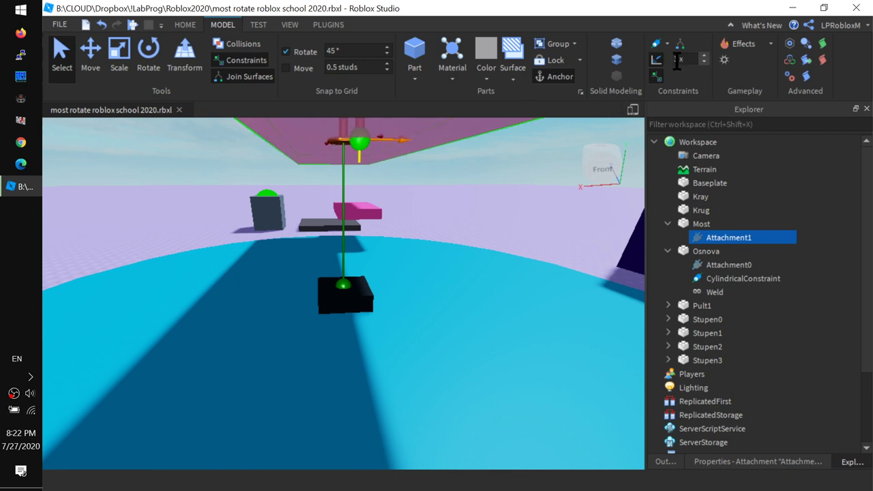
pyautogui.click(94, 58)
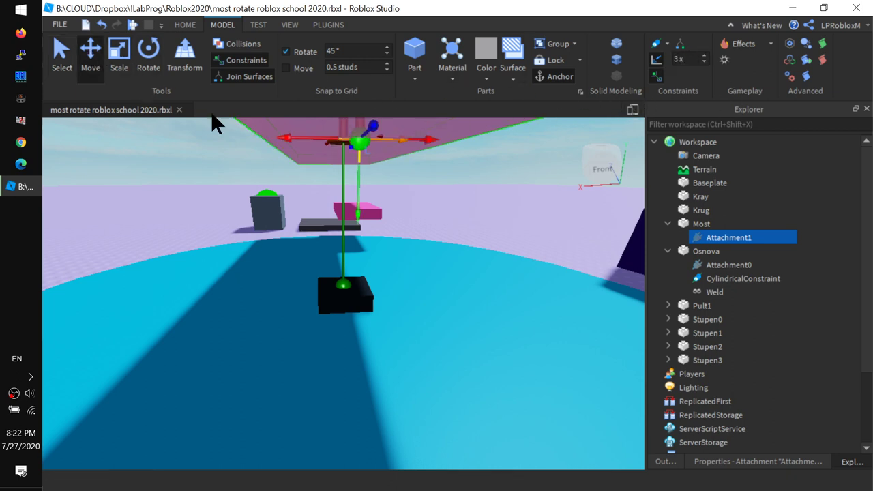
pyautogui.moveTo(290, 139); pyautogui.dragTo(276, 139)
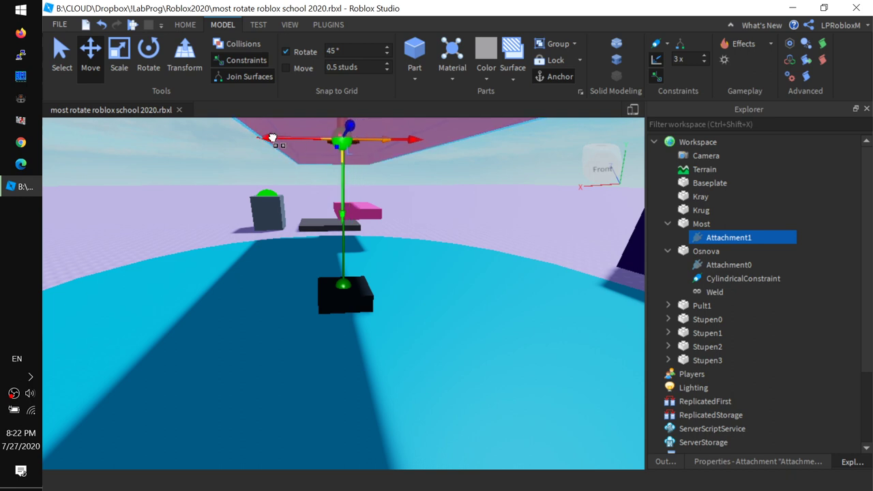
pyautogui.moveTo(214, 197)
pyautogui.mouseDown(button='right')
pyautogui.moveTo(196, 239)
pyautogui.moveTo(228, 191)
pyautogui.mouseUp(button='right')
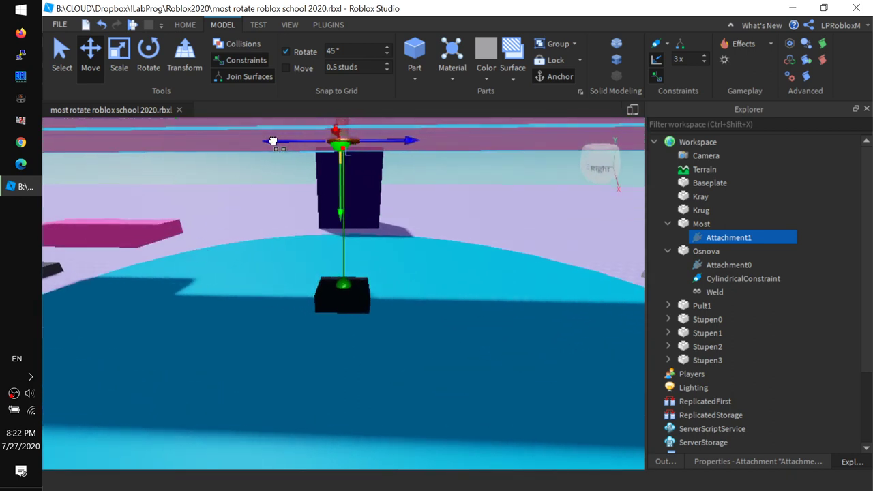
# Step: Lower the Most part straight down until it rests just above the Osnova block, and check the gap between their attachments
pyautogui.moveTo(275, 141); pyautogui.dragTo(287, 217, button='right')
pyautogui.scroll(-3, 314, 191)
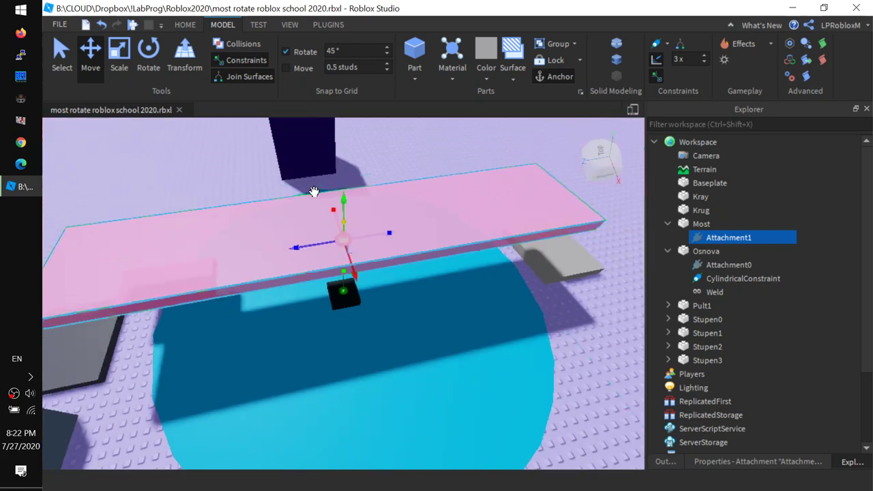
pyautogui.click(463, 238)
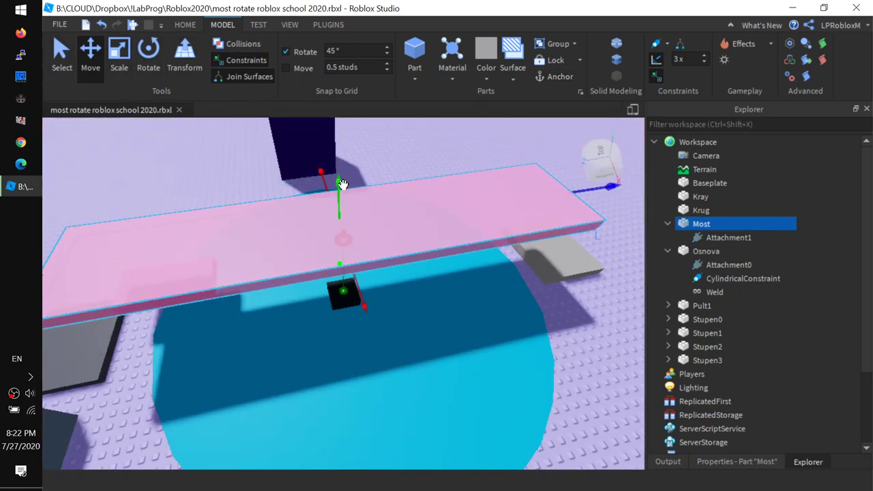
pyautogui.moveTo(319, 217); pyautogui.dragTo(320, 217, button='right')
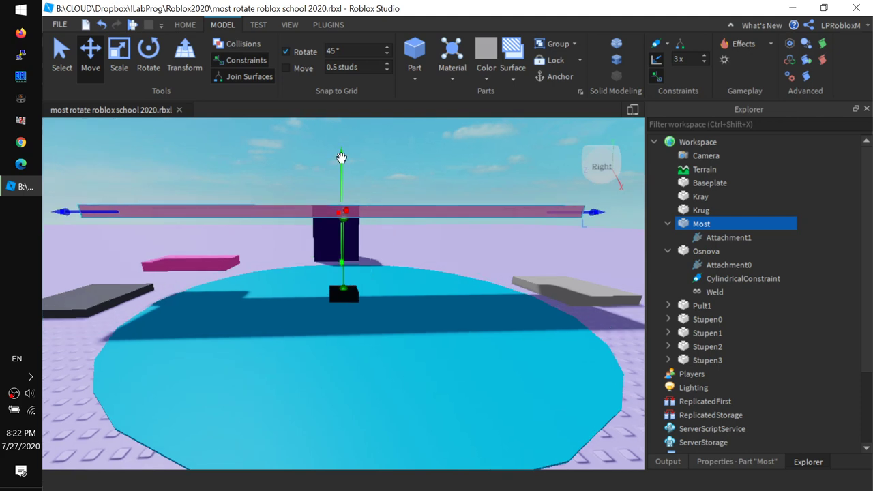
pyautogui.moveTo(341, 157); pyautogui.dragTo(328, 238)
pyautogui.moveTo(316, 329); pyautogui.dragTo(316, 330, button='right')
pyautogui.scroll(2, 327, 334)
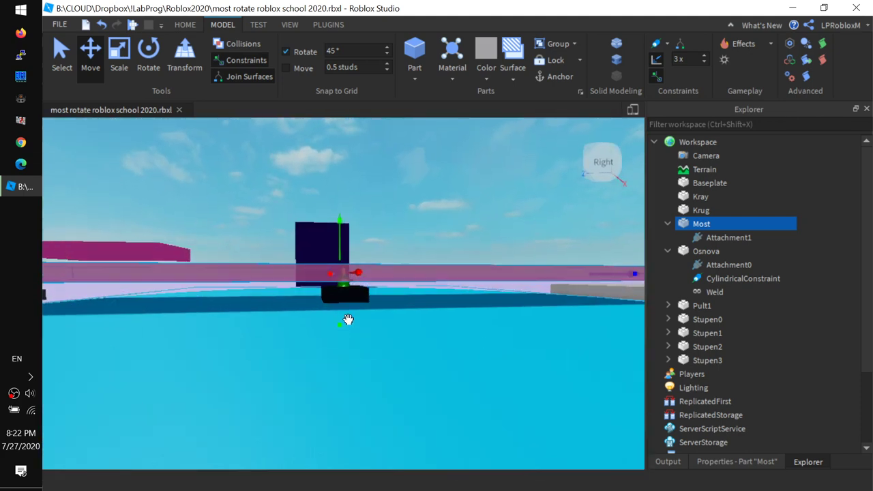
pyautogui.scroll(3, 348, 320)
pyautogui.scroll(3, 351, 243)
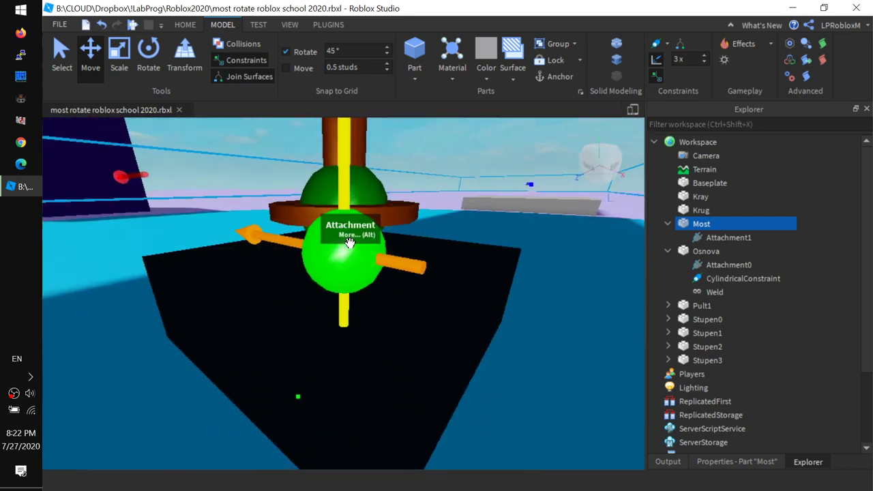
pyautogui.moveTo(349, 242); pyautogui.dragTo(349, 243, button='right')
# Step: Nudge the pink Kray block on the end of the Most part so that it joins to the bridge surface
pyautogui.scroll(-3, 356, 231)
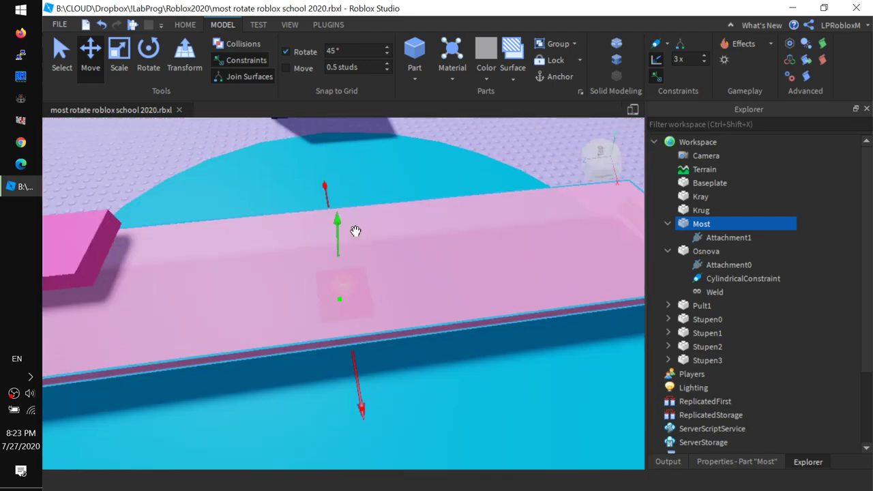
pyautogui.scroll(-3, 326, 280)
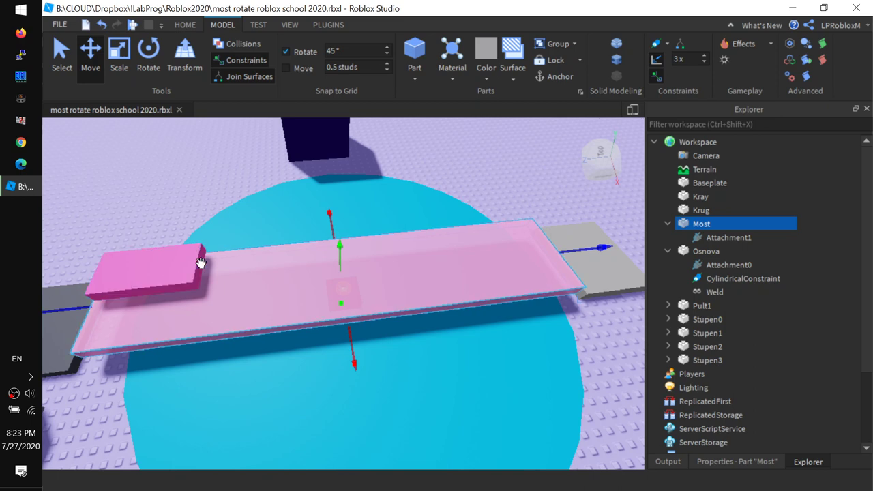
pyautogui.click(161, 268)
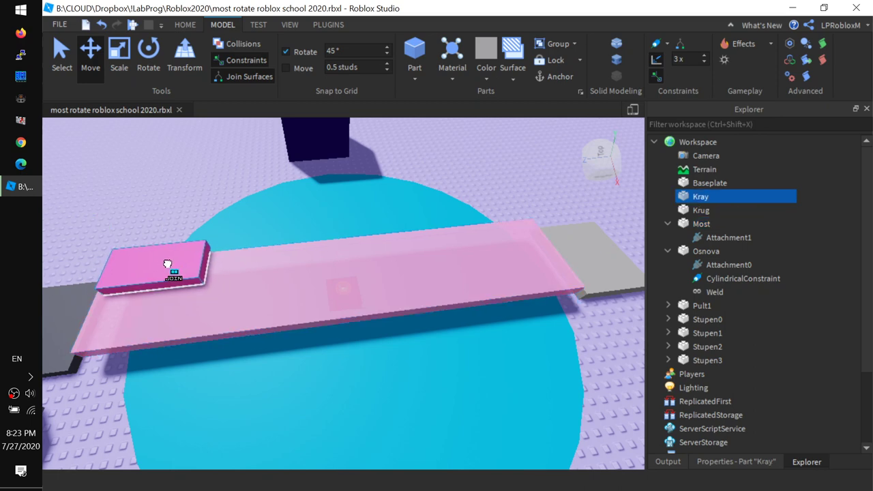
pyautogui.moveTo(226, 303); pyautogui.dragTo(226, 302, button='right')
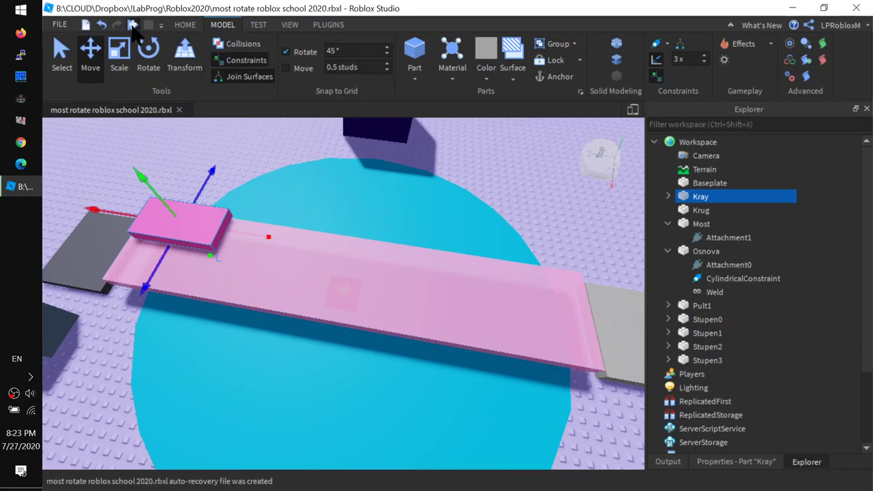
# Step: Start a play test and run the character against and along the bridge to test whether it swings around its pivot
pyautogui.click(133, 26)
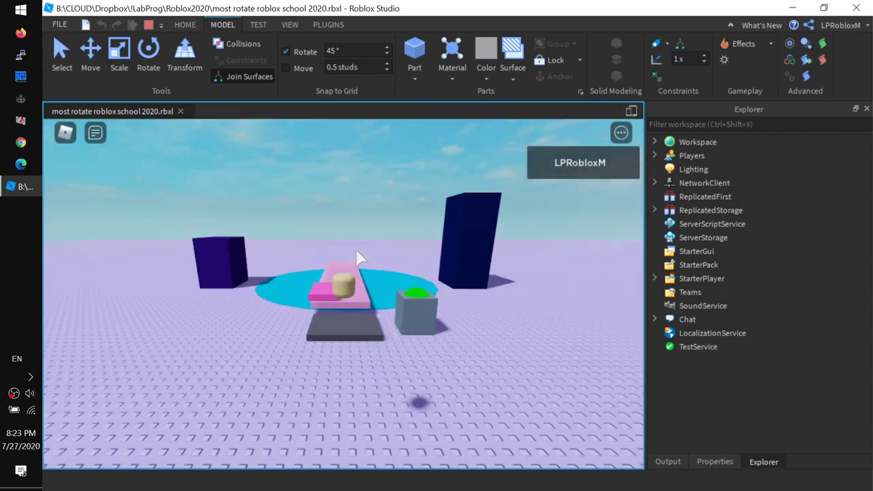
pyautogui.press('w')
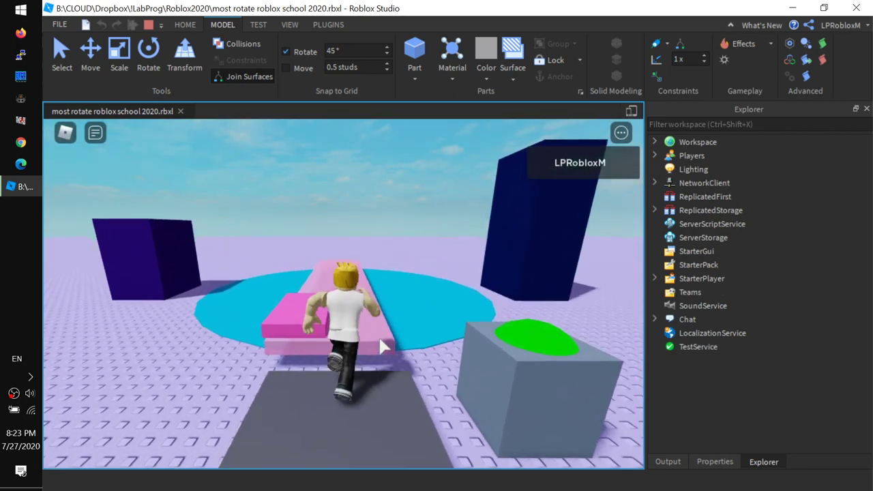
pyautogui.press('a')
pyautogui.press('d')
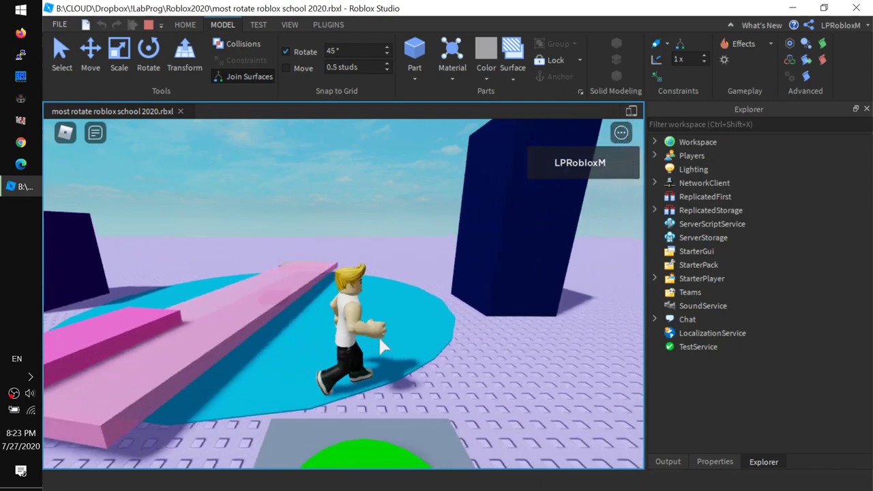
pyautogui.press('w')
pyautogui.press('a')
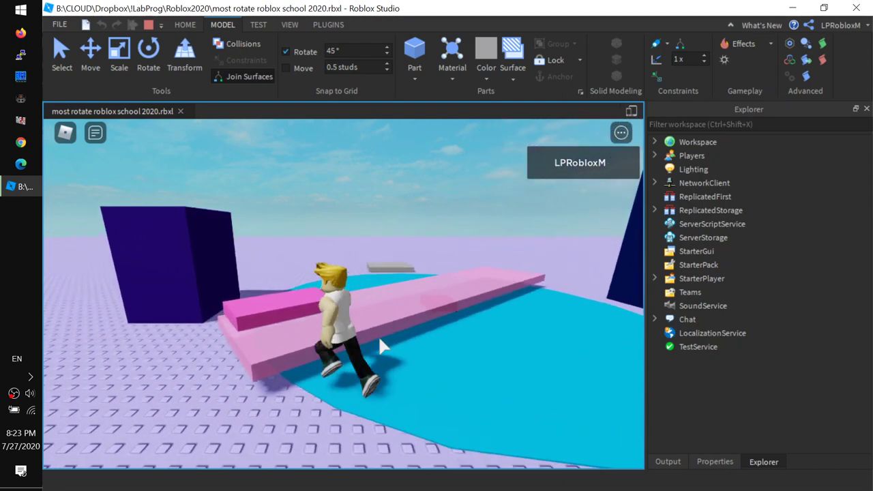
pyautogui.press('s')
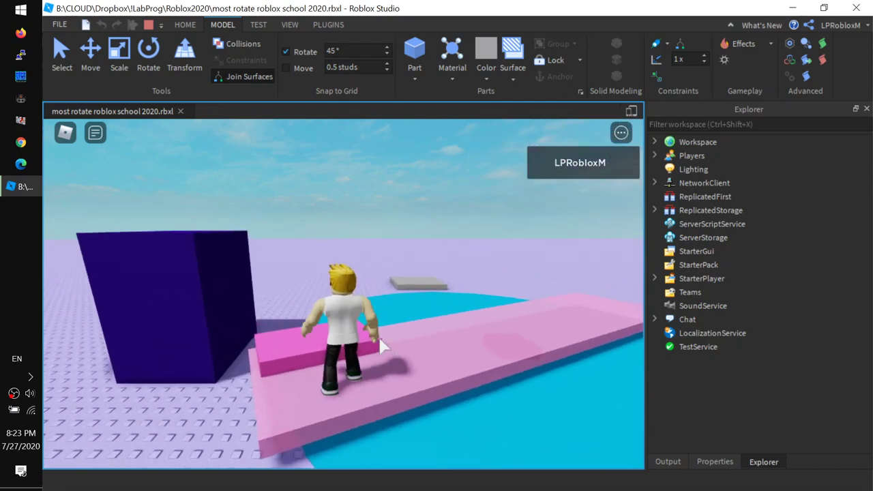
pyautogui.press('w')
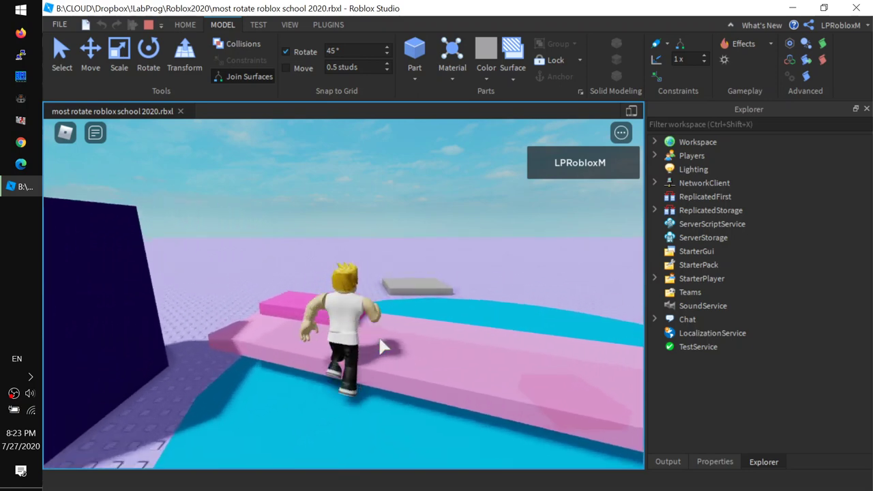
pyautogui.press('s')
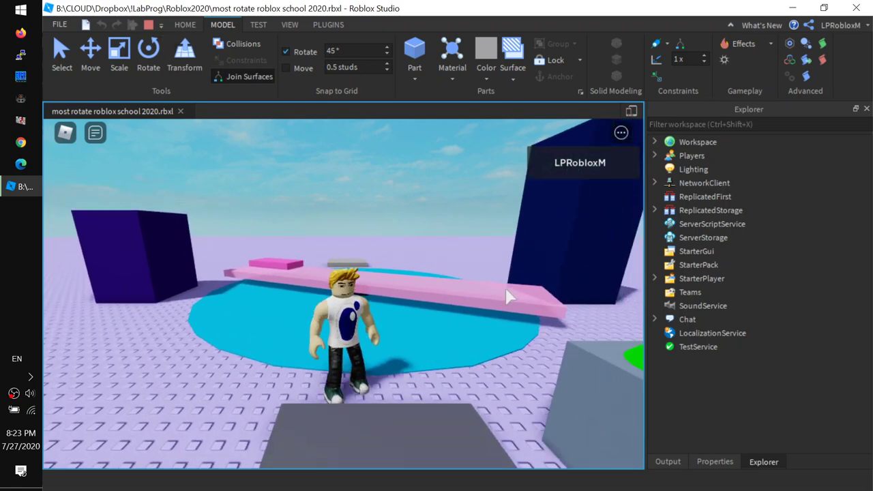
# Step: Select the CylindricalConstraint inside Osnova in the running Workspace and show its properties
pyautogui.click(655, 142)
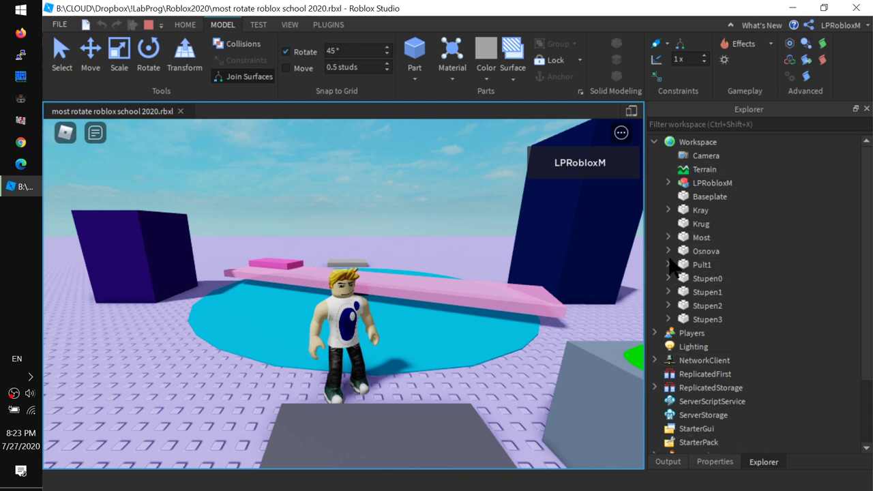
pyautogui.click(697, 254)
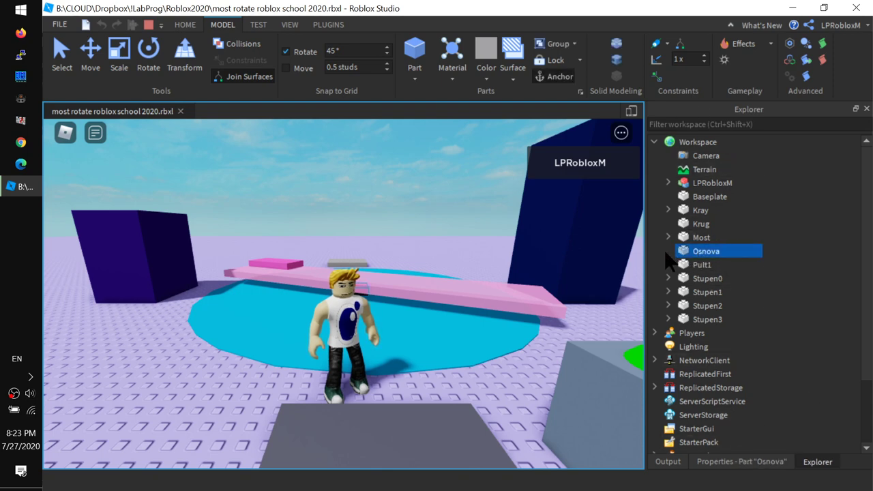
pyautogui.click(668, 251)
pyautogui.click(720, 278)
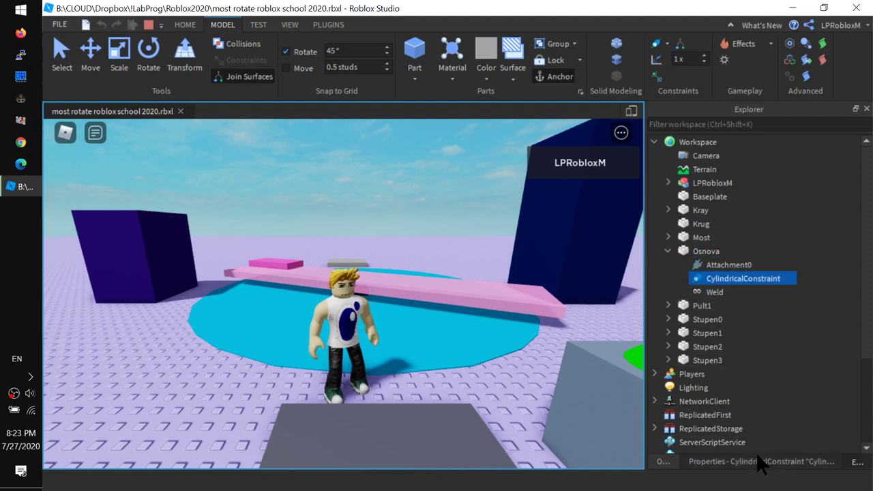
pyautogui.click(732, 461)
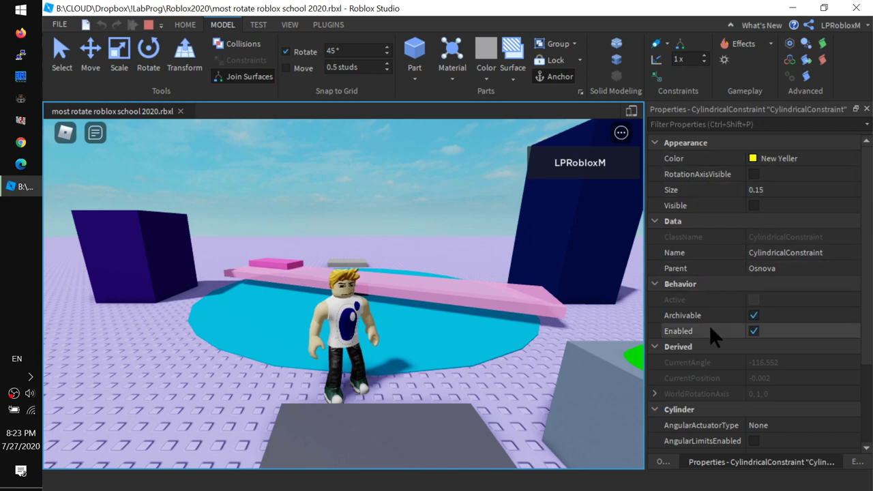
# Step: Set the cylindrical constraint's AngularActuatorType to Motor
pyautogui.scroll(-3, 710, 327)
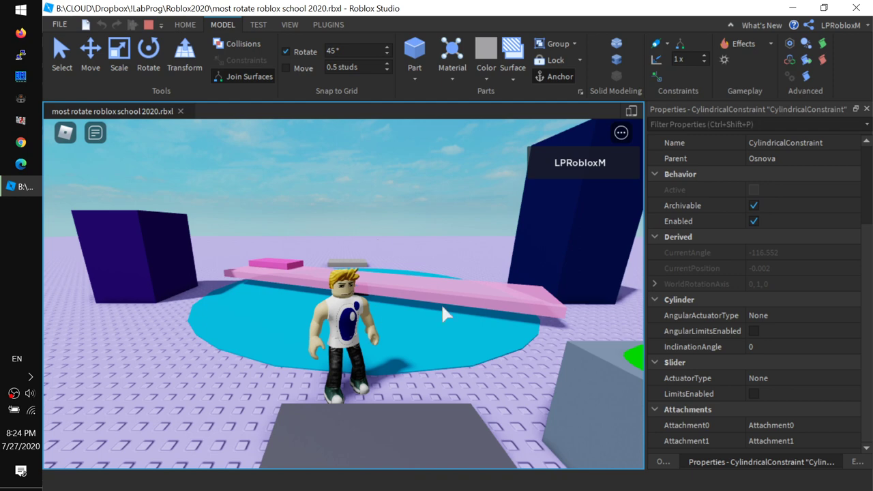
pyautogui.click(778, 316)
pyautogui.click(790, 316)
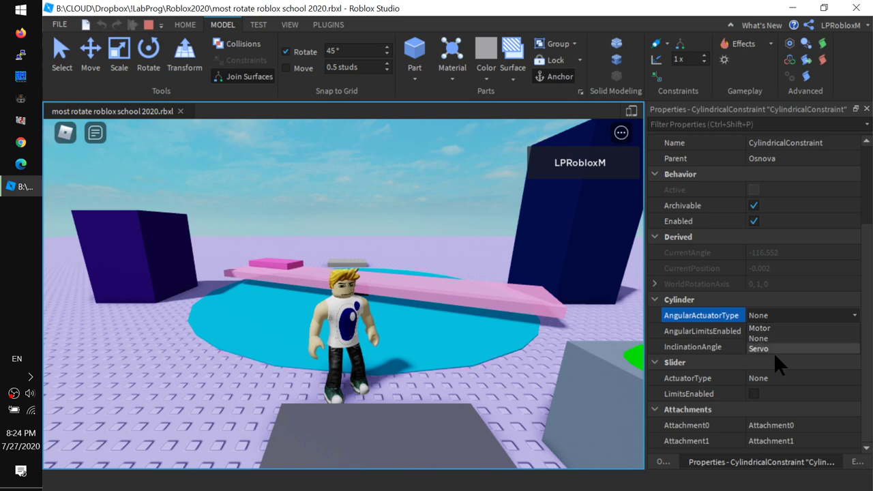
pyautogui.click(771, 326)
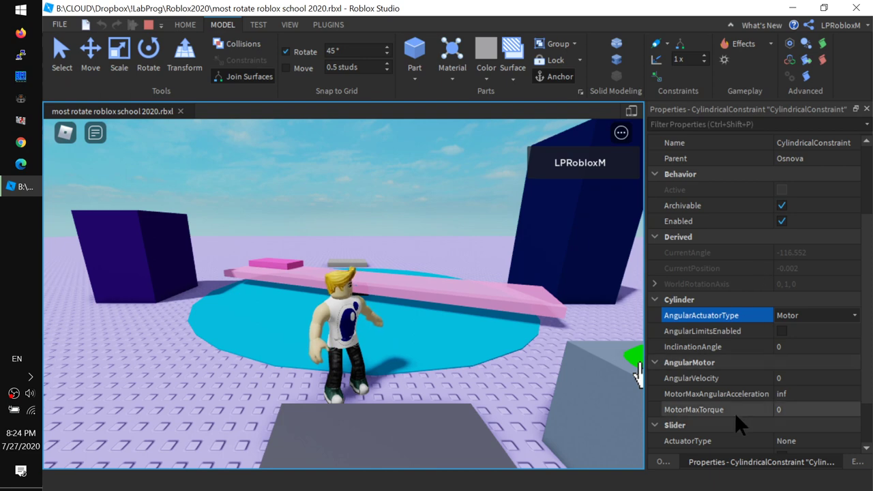
# Step: Set the constraint's angular motor to an AngularVelocity of 1 and a MotorMaxTorque of 1000000
pyautogui.scroll(-2, 867, 358)
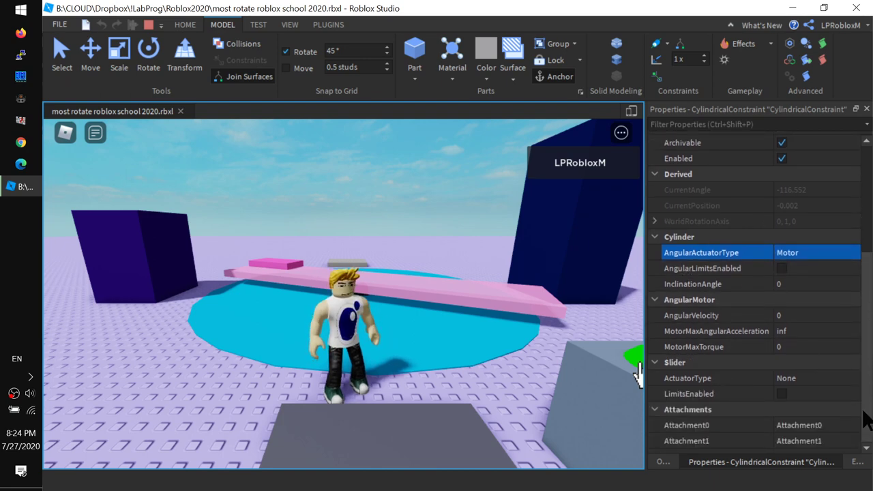
pyautogui.click(793, 314)
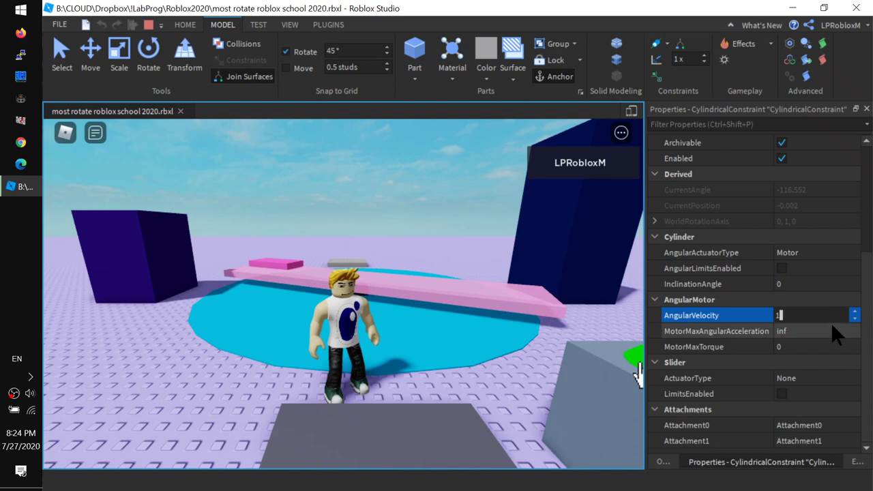
pyautogui.write('1')
pyautogui.click(811, 347)
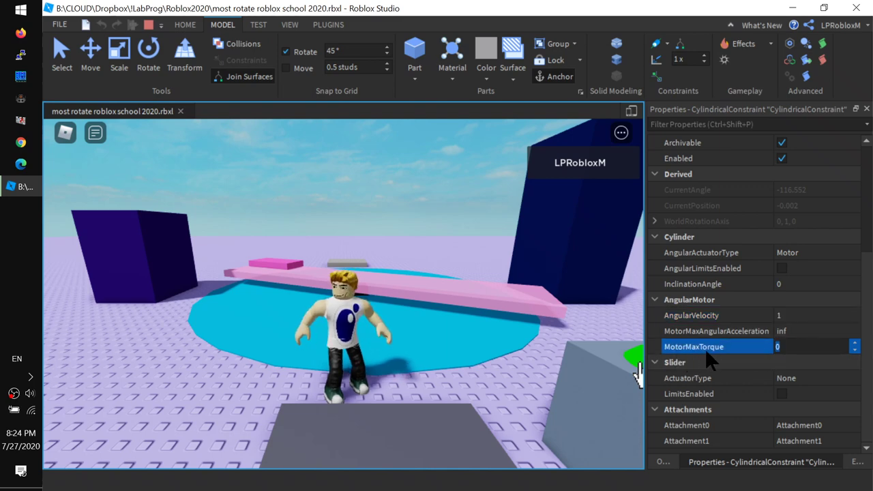
pyautogui.press('BackSpace')
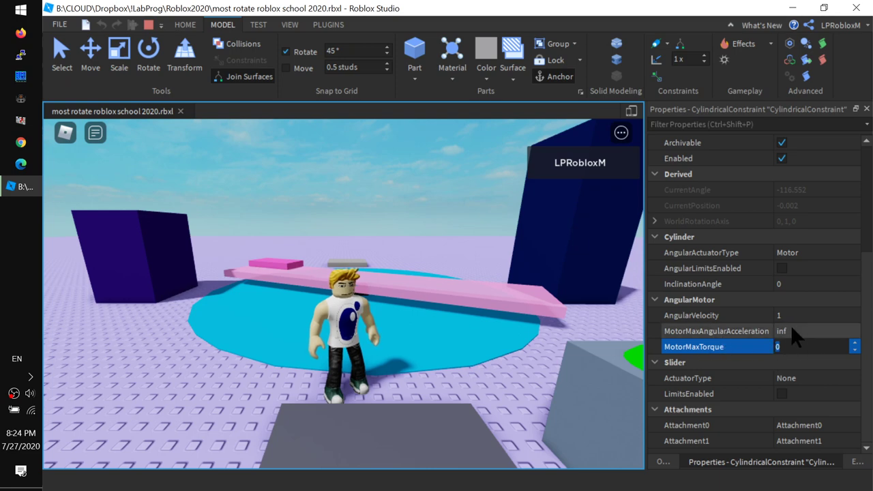
pyautogui.write('1000000')
pyautogui.press('Return')
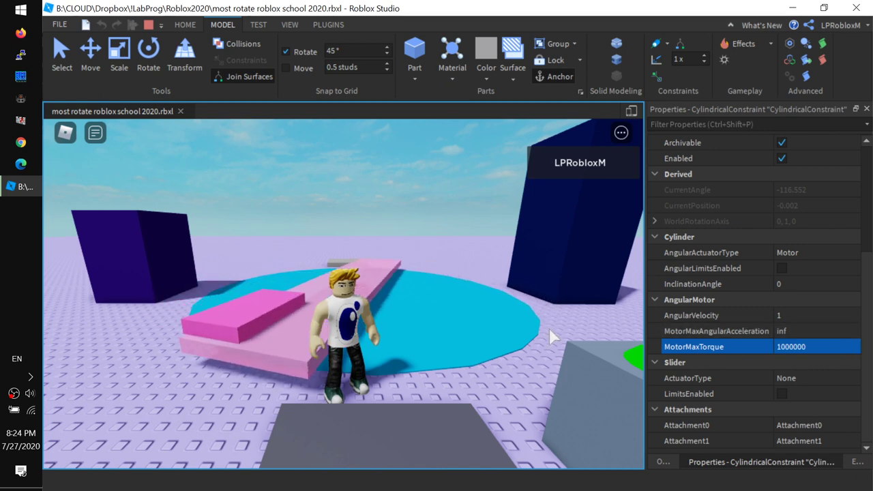
# Step: Run the character onto and along the motor-driven bridge to test how it rotates
pyautogui.press('d')
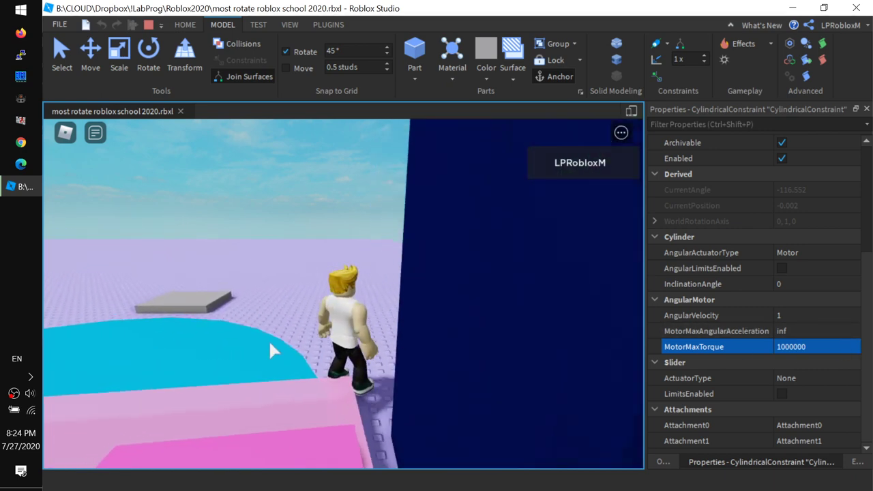
pyautogui.press('s')
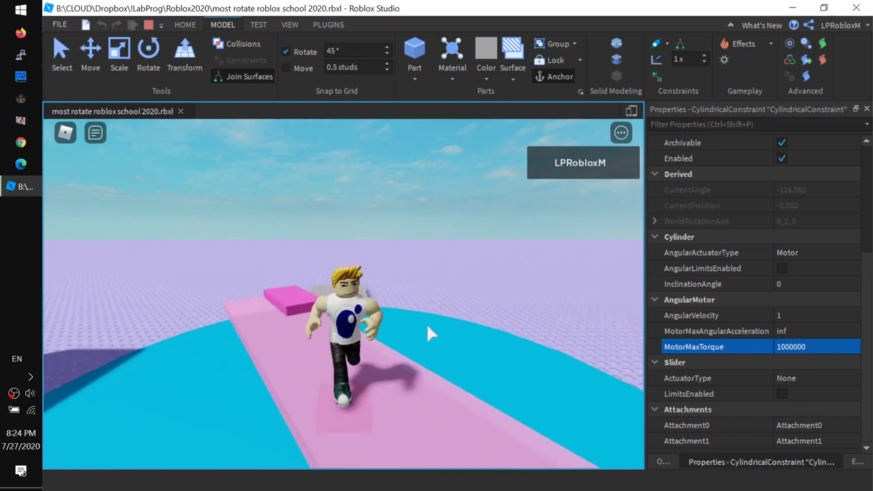
pyautogui.press('d')
pyautogui.press('w')
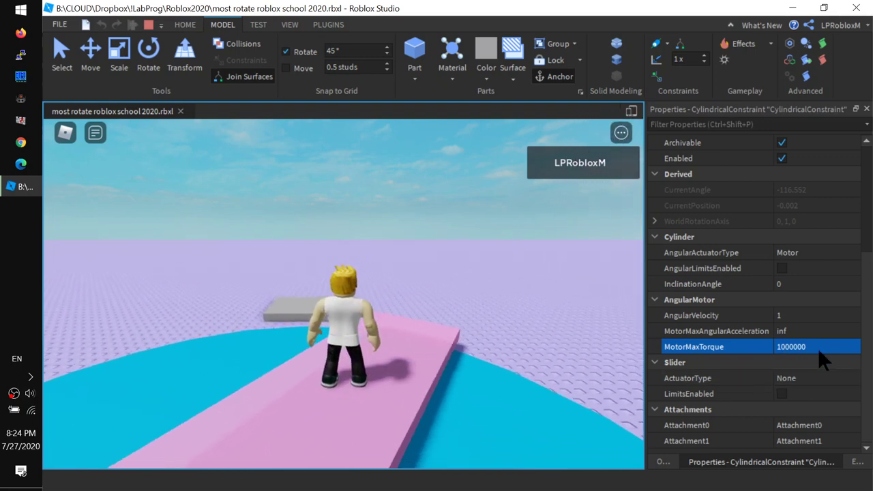
# Step: Set the cylindrical constraint's MotorMaxTorque to 1 to try the bridge with minimal torque
pyautogui.click(818, 346)
pyautogui.press('Right')
pyautogui.press('Right')
pyautogui.press('Right')
pyautogui.press('Right')
pyautogui.press('Right')
pyautogui.press('Right')
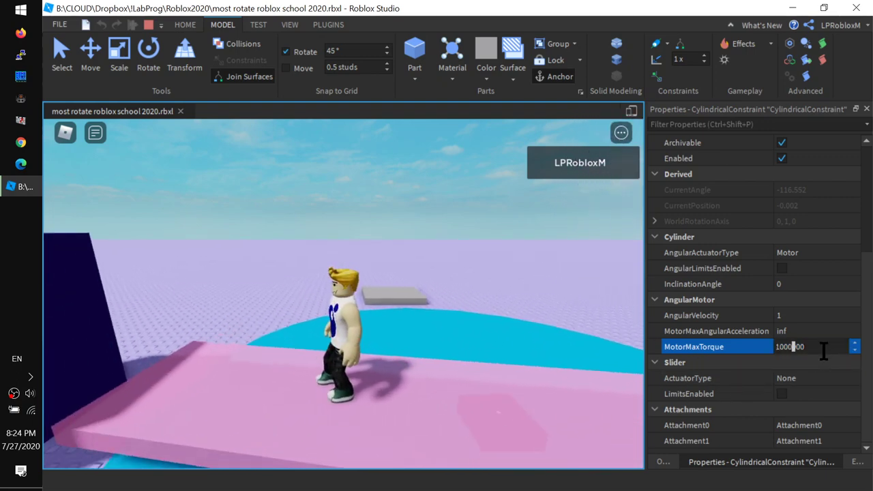
pyautogui.press('BackSpace')
pyautogui.press('BackSpace')
pyautogui.press('BackSpace')
pyautogui.press('BackSpace')
pyautogui.press('BackSpace')
pyautogui.press('BackSpace')
pyautogui.press('Return')
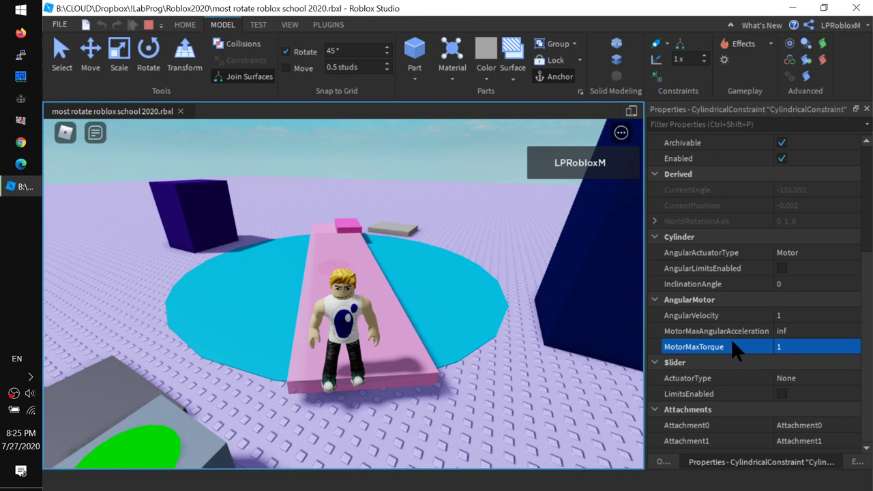
# Step: Raise the angular motor's MotorMaxTorque to 1000 and finally to 100000
pyautogui.click(794, 346)
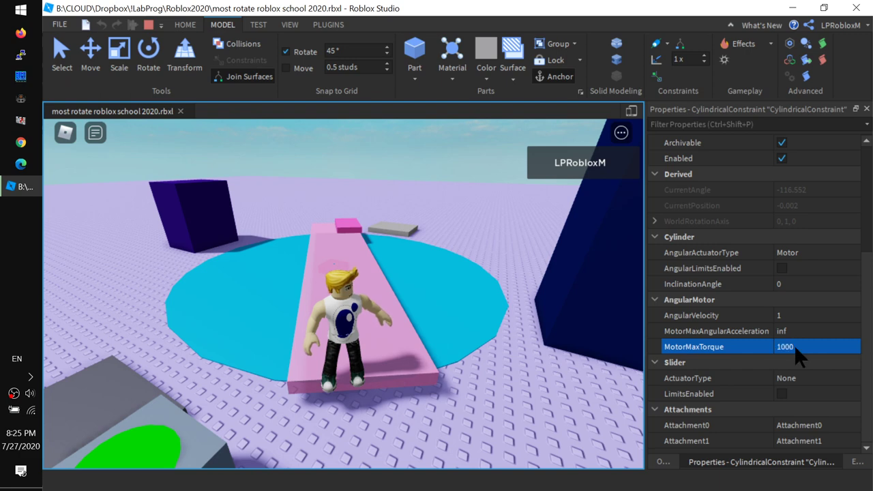
pyautogui.click(794, 345)
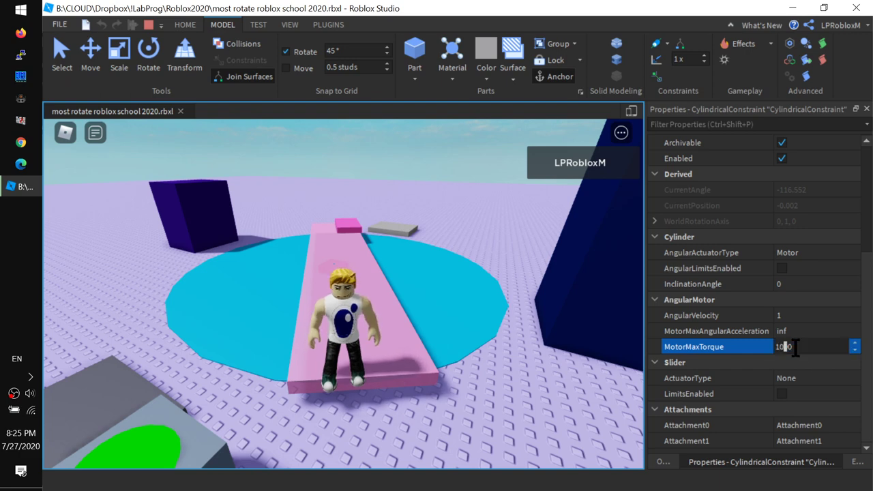
pyautogui.press('Return')
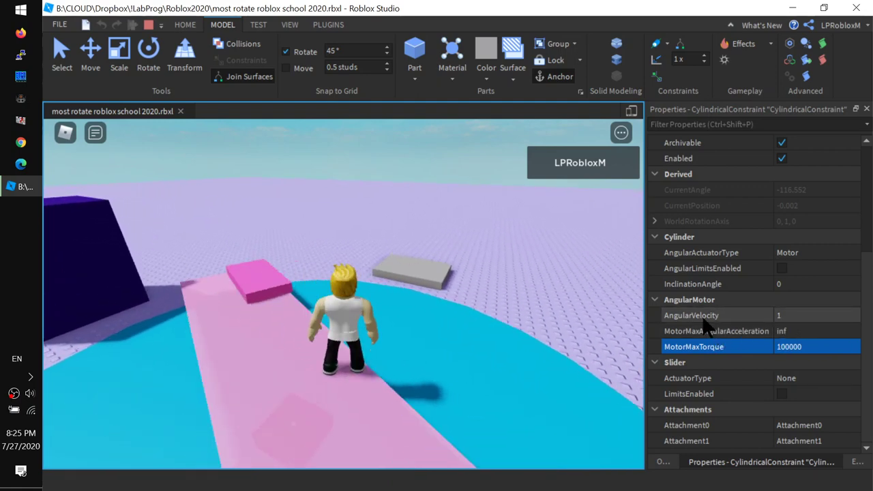
# Step: Set the angular motor's AngularVelocity to -11 to reverse the bridge's rotation
pyautogui.click(795, 314)
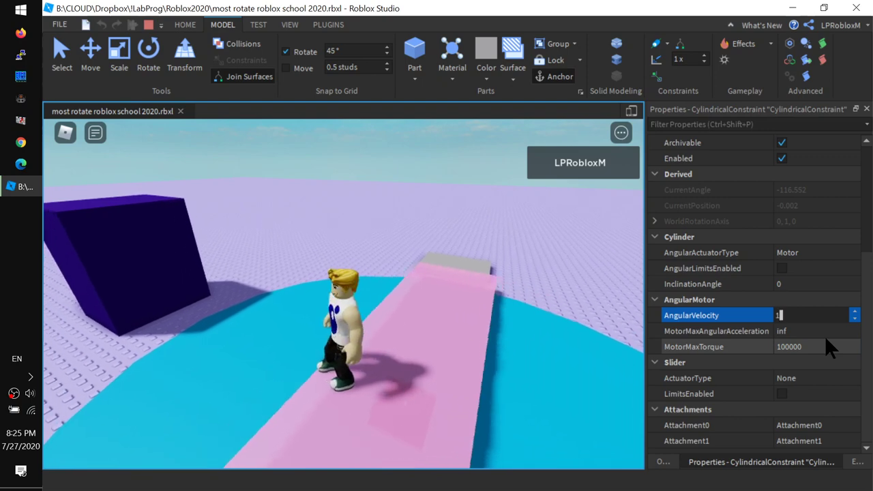
pyautogui.press('BackSpace')
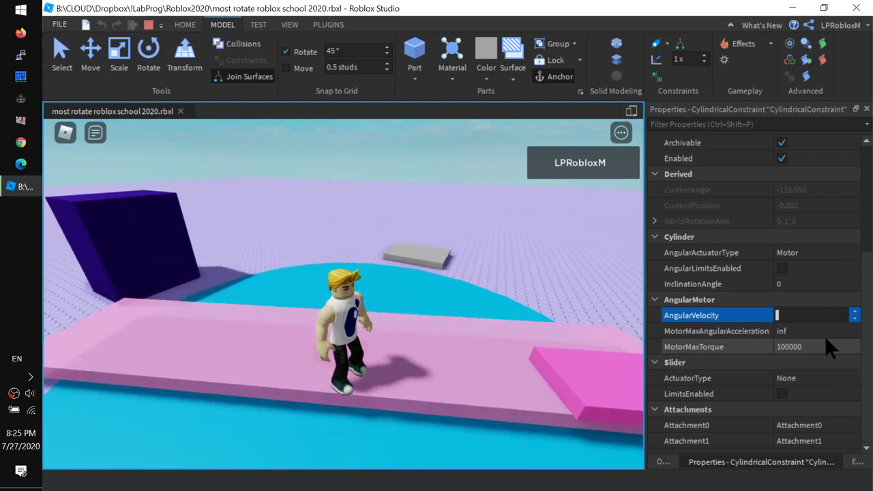
pyautogui.write('-11')
pyautogui.press('Return')
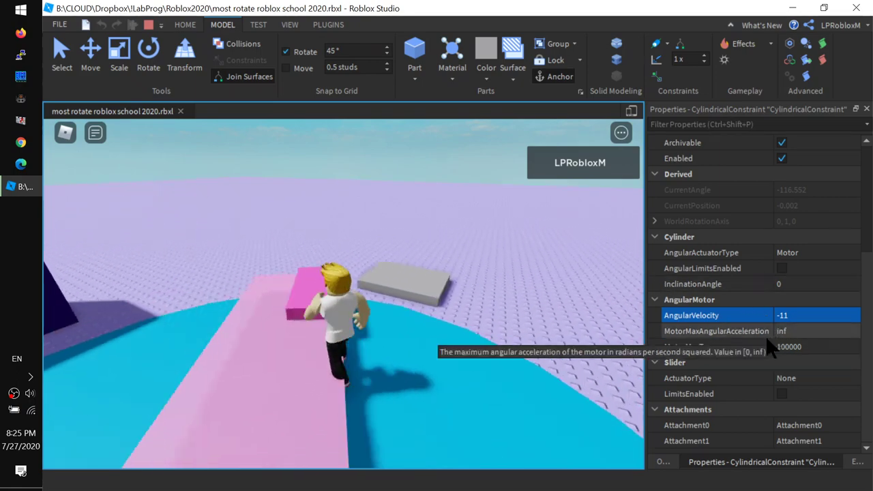
# Step: Set AngularVelocity to -1 and run the character back onto the slowly rotating bridge
pyautogui.click(805, 315)
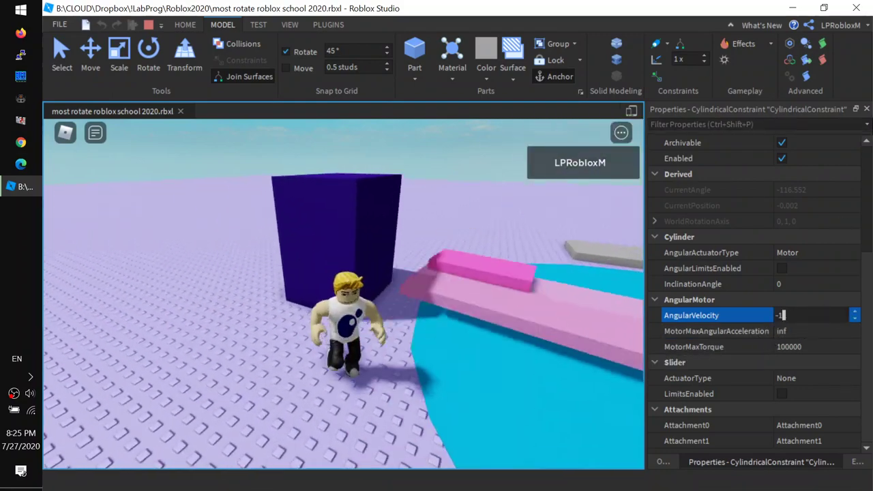
pyautogui.press('BackSpace')
pyautogui.press('Return')
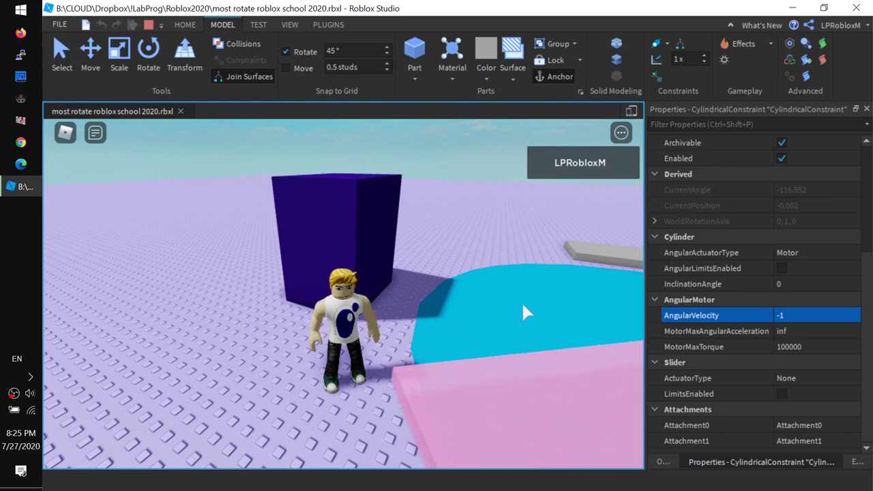
pyautogui.press('d')
pyautogui.press('s')
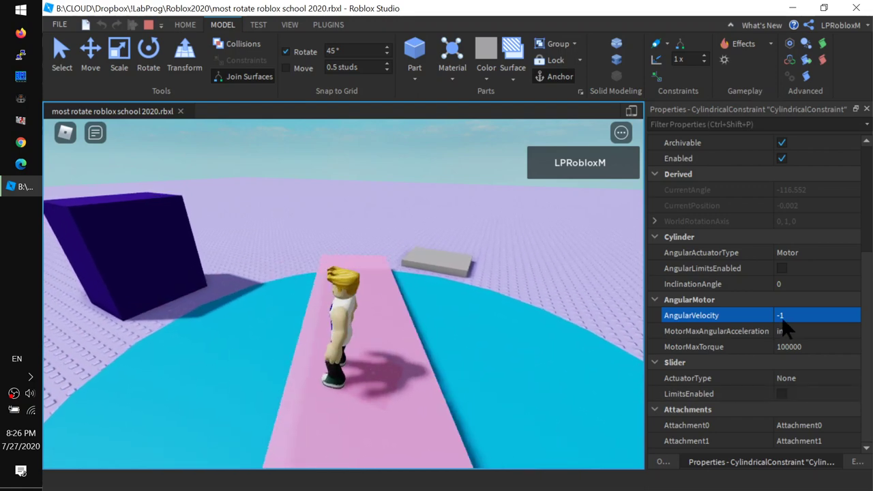
# Step: Set the angular motor's AngularVelocity to 0 to stop the bridge
pyautogui.click(796, 315)
pyautogui.write('0')
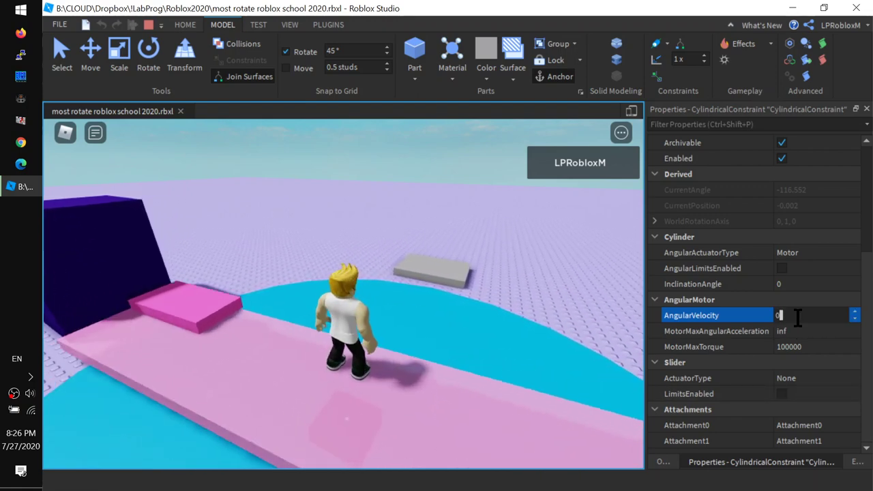
pyautogui.press('Return')
# Step: Run the character off the stopped bridge to the dark platform and back onto it to check that it holds still
pyautogui.press('a')
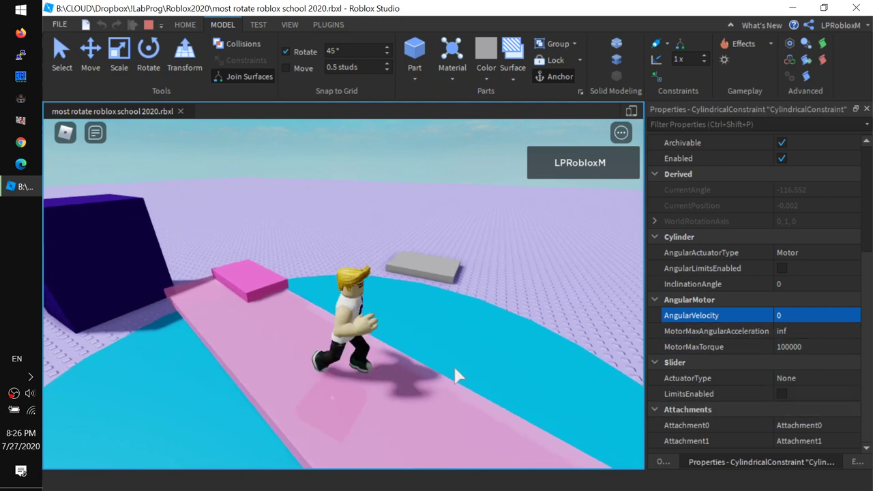
pyautogui.press('s')
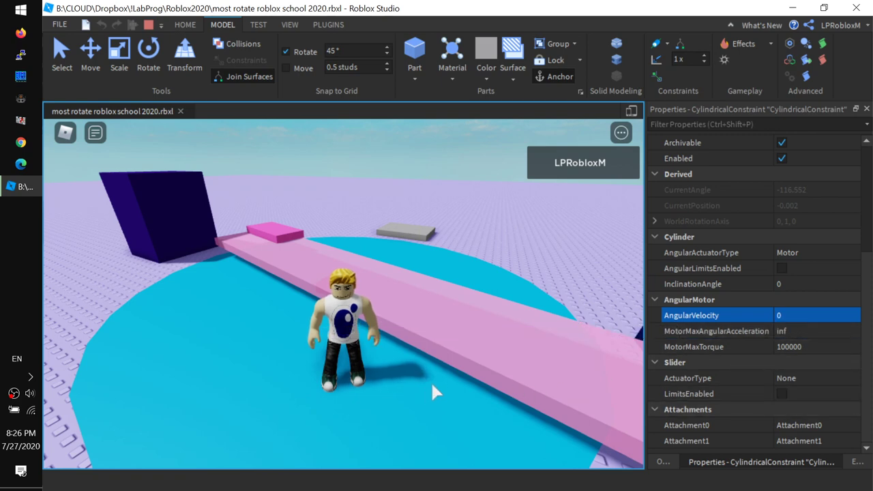
pyautogui.press('s')
pyautogui.press('a')
pyautogui.press('w')
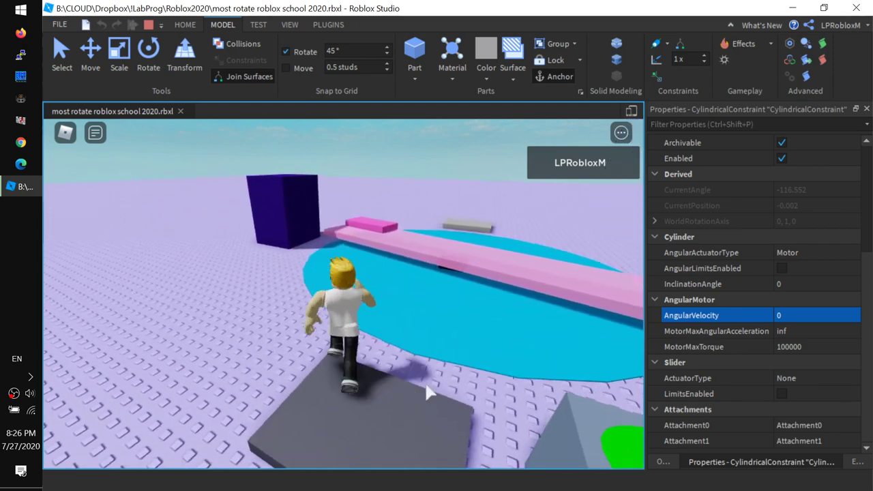
pyautogui.press('d')
pyautogui.press('w')
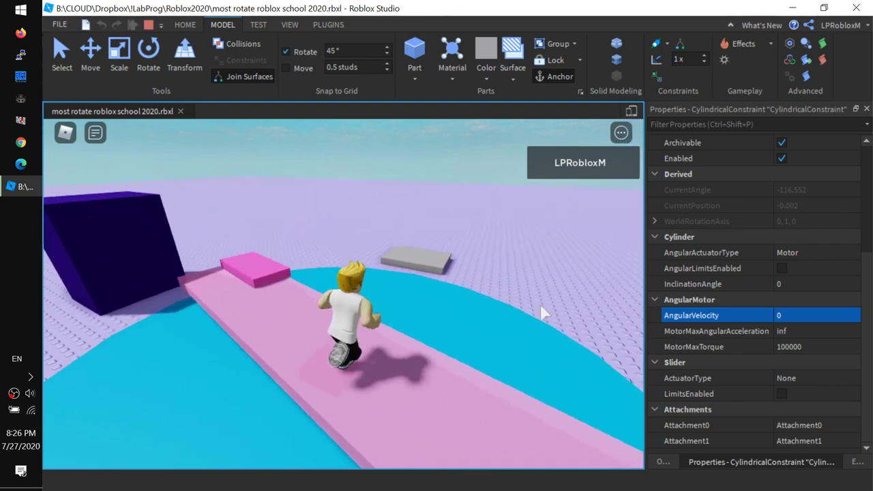
pyautogui.press('s')
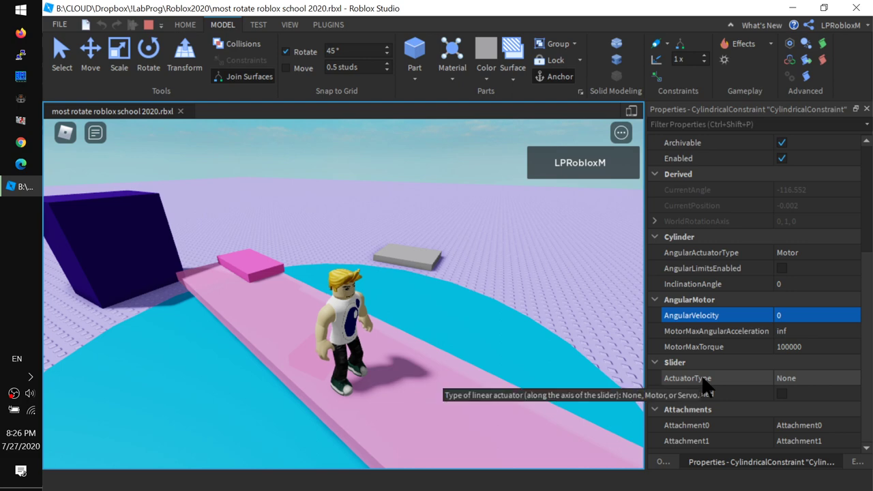
# Step: Set the ActuatorType of the constraint's slider to Servo
pyautogui.click(793, 379)
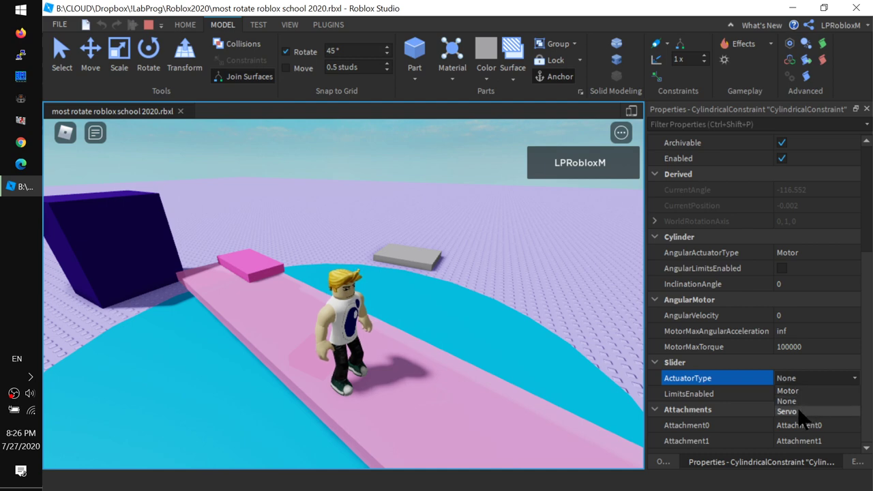
pyautogui.click(798, 410)
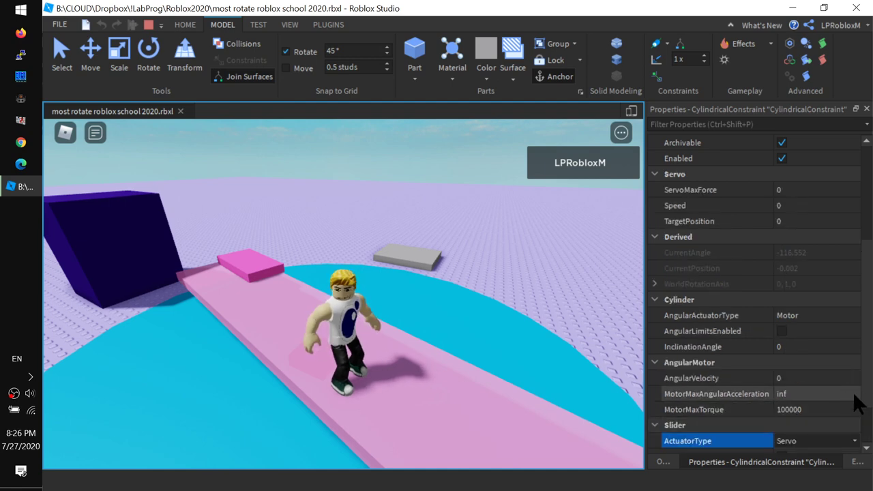
pyautogui.scroll(-3, 870, 394)
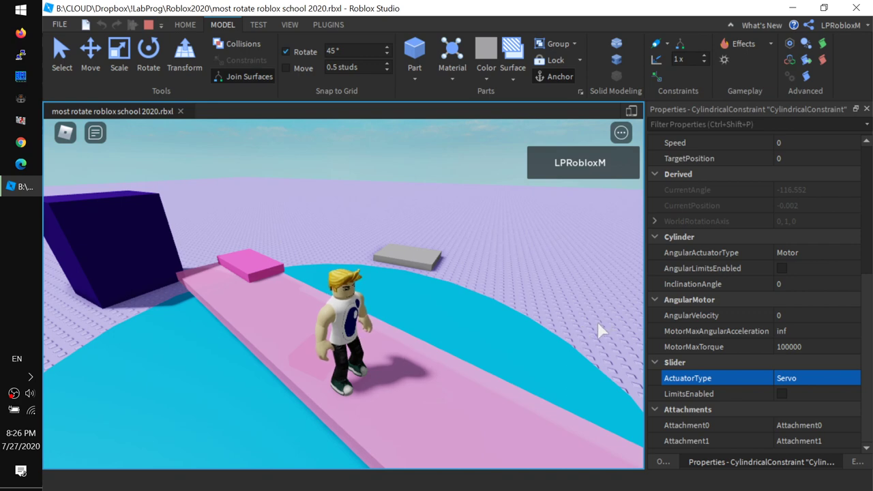
pyautogui.click(14, 394)
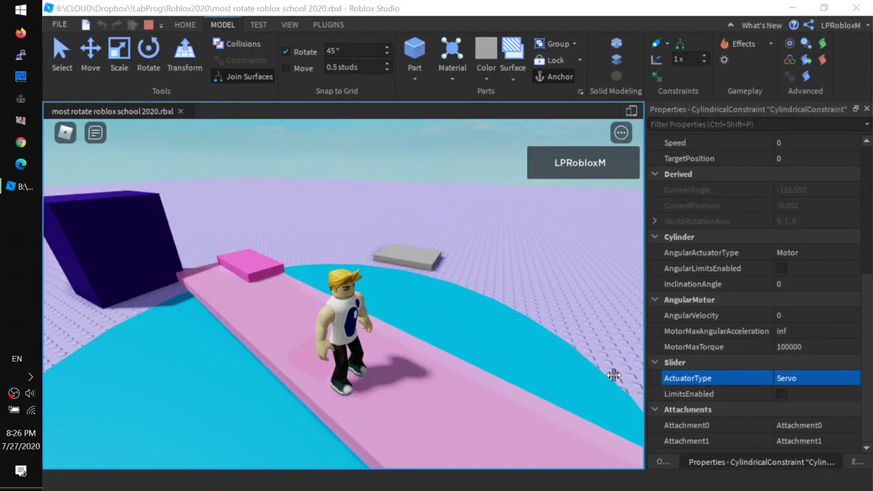
pyautogui.click(403, 387)
# Step: Examine the stopped bridge and its surroundings from several angles while walking the character along it
pyautogui.moveTo(402, 388); pyautogui.dragTo(440, 386, button='right')
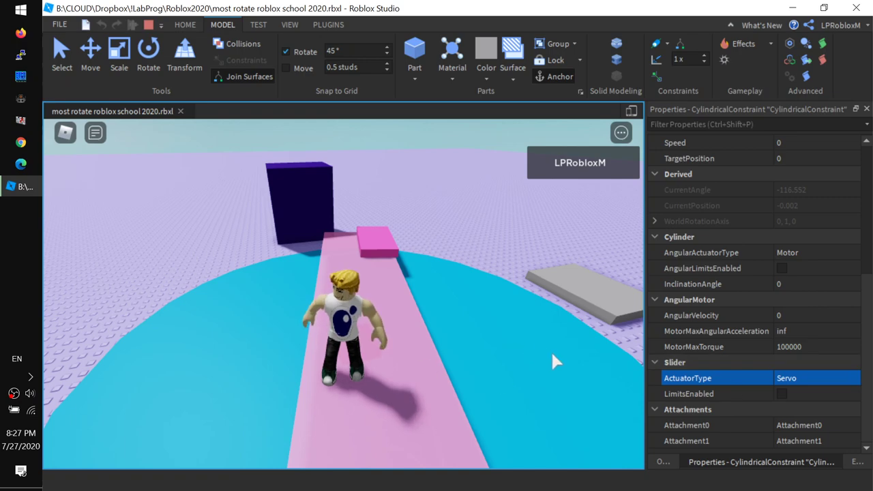
pyautogui.moveTo(561, 359); pyautogui.dragTo(561, 363, button='right')
pyautogui.moveTo(368, 330); pyautogui.dragTo(368, 330, button='right')
pyautogui.moveTo(217, 407)
pyautogui.mouseDown(button='right')
pyautogui.moveTo(409, 419)
pyautogui.moveTo(218, 410)
pyautogui.mouseUp(button='right')
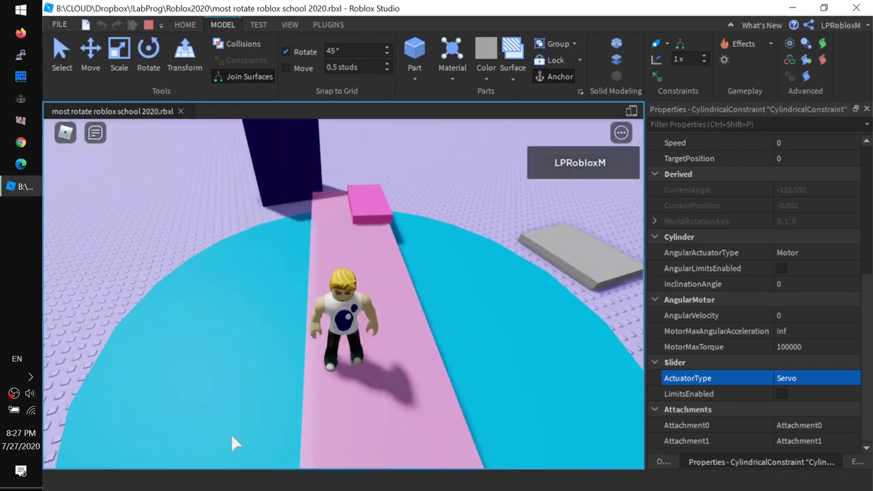
pyautogui.press('w')
pyautogui.moveTo(145, 414); pyautogui.dragTo(146, 415, button='right')
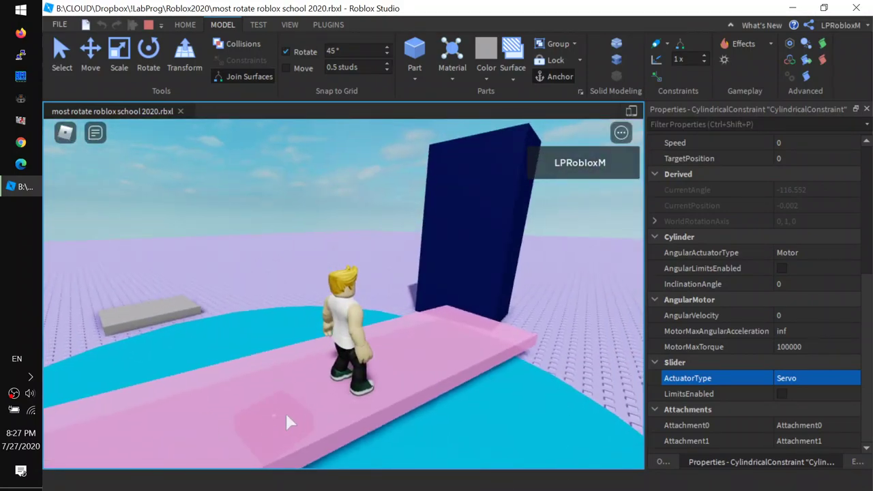
pyautogui.moveTo(250, 414); pyautogui.dragTo(249, 419, button='right')
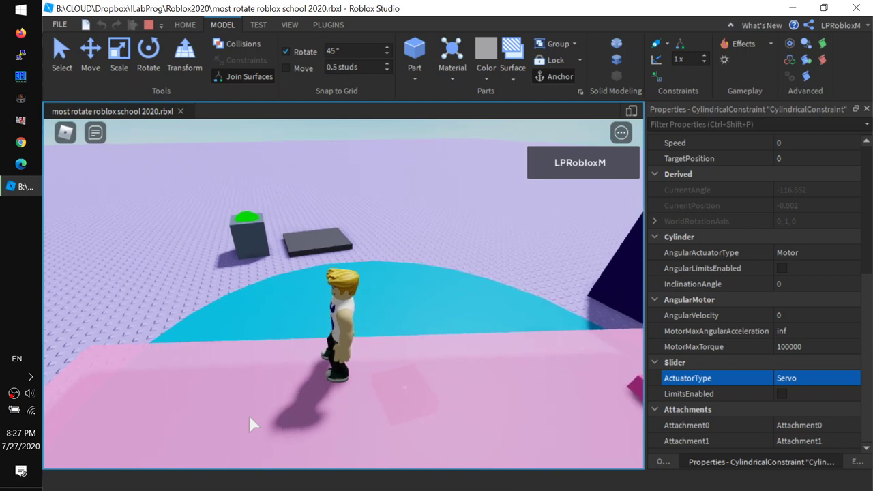
pyautogui.moveTo(249, 415); pyautogui.dragTo(248, 416, button='right')
pyautogui.moveTo(348, 396); pyautogui.dragTo(352, 396, button='right')
pyautogui.moveTo(288, 400); pyautogui.dragTo(288, 393, button='right')
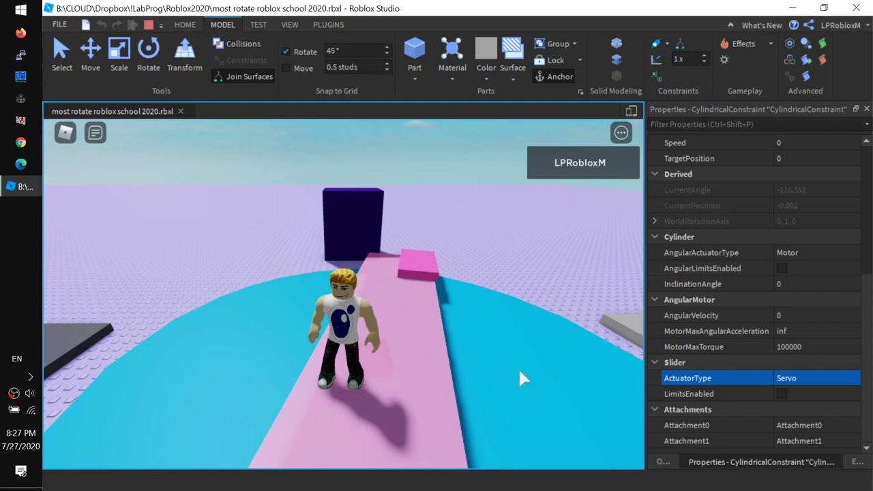
pyautogui.moveTo(545, 440); pyautogui.dragTo(545, 440, button='right')
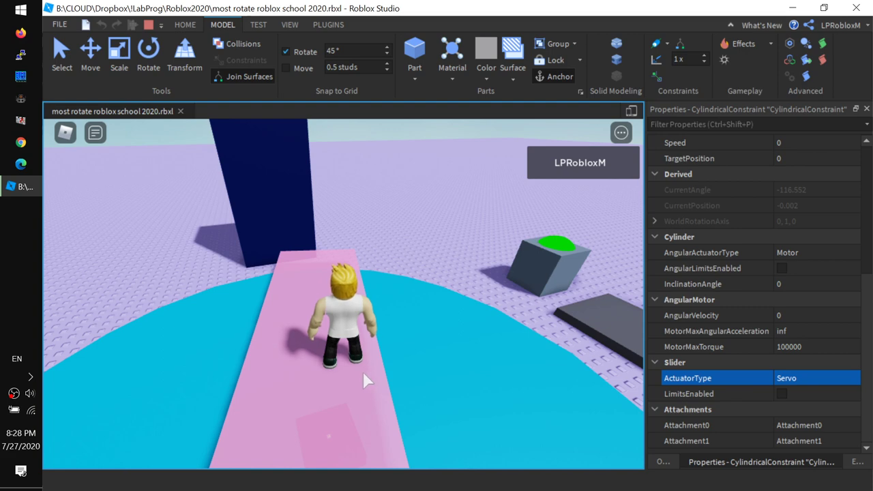
pyautogui.press('d')
pyautogui.press('a')
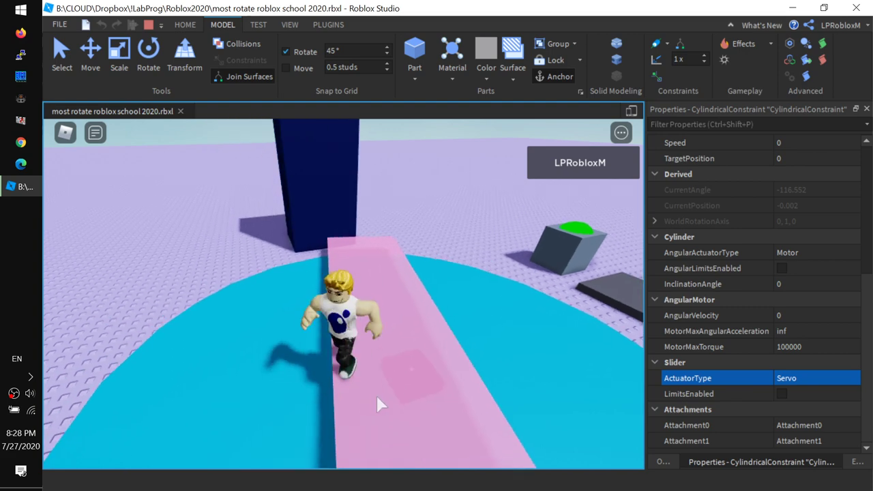
pyautogui.press('d')
pyautogui.moveTo(416, 392); pyautogui.dragTo(416, 392, button='right')
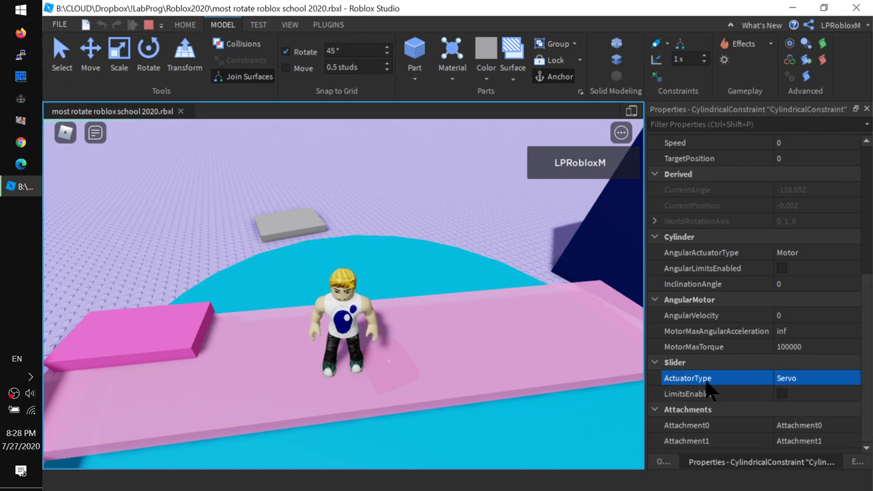
# Step: Enable the slider's limits on the cylindrical constraint and show the Limits and Servo properties
pyautogui.click(782, 395)
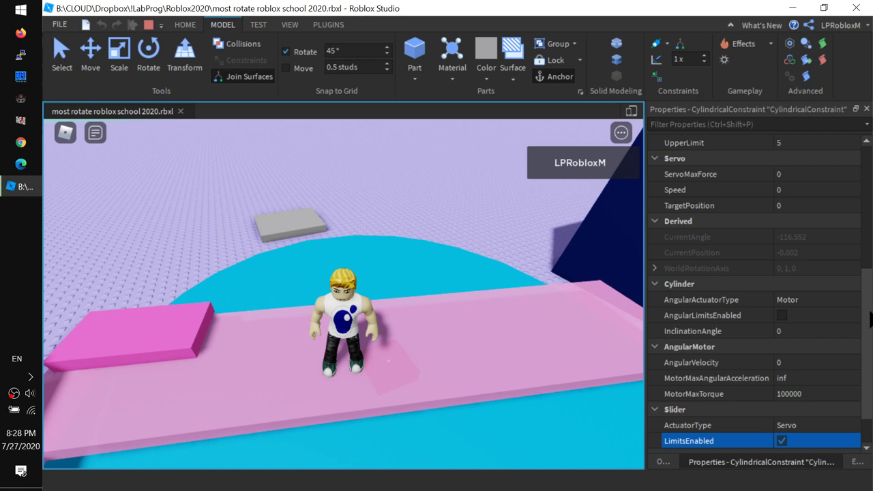
pyautogui.scroll(-3, 871, 318)
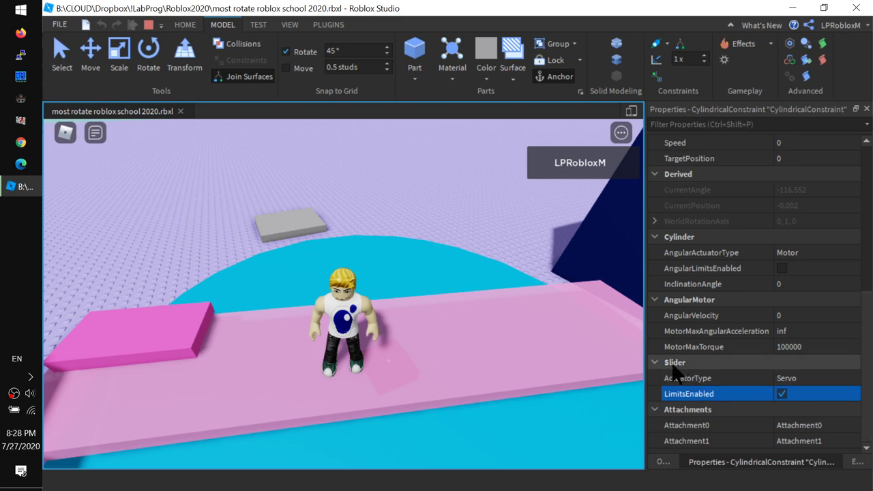
pyautogui.scroll(5, 870, 379)
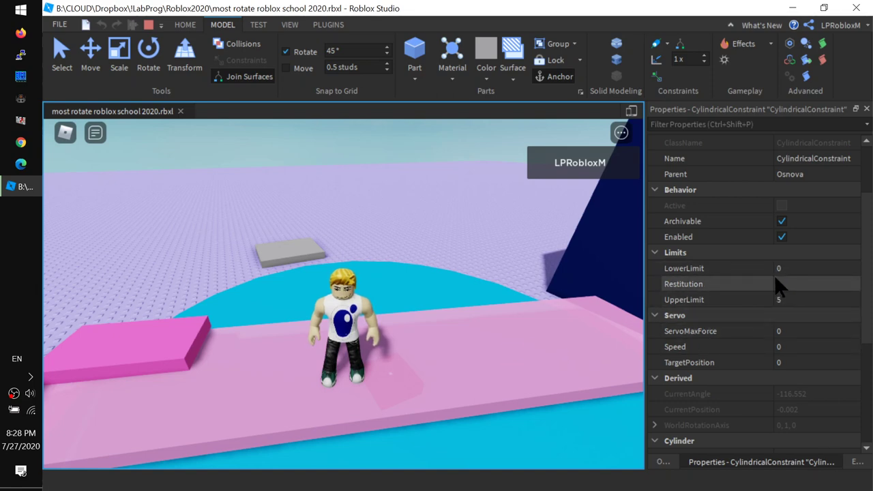
# Step: Set the cylindrical constraint's UpperLimit to 50 and its servo TargetPosition to 10
pyautogui.click(791, 299)
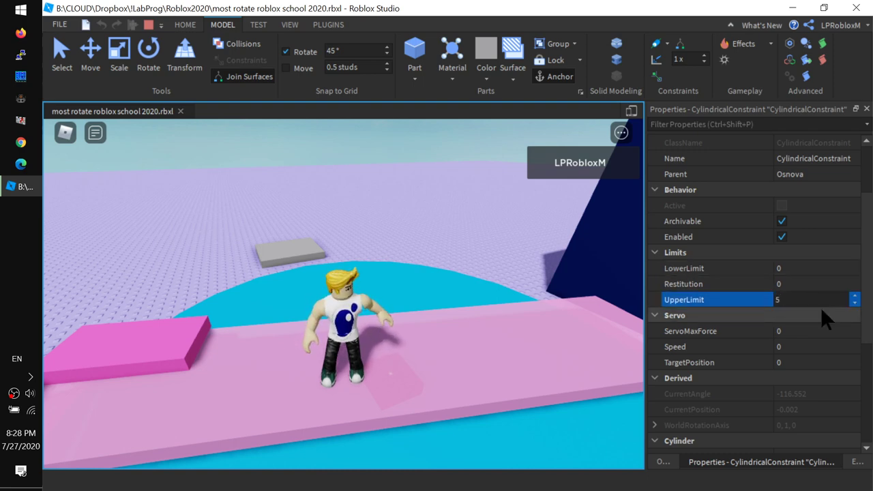
pyautogui.write('0')
pyautogui.press('Return')
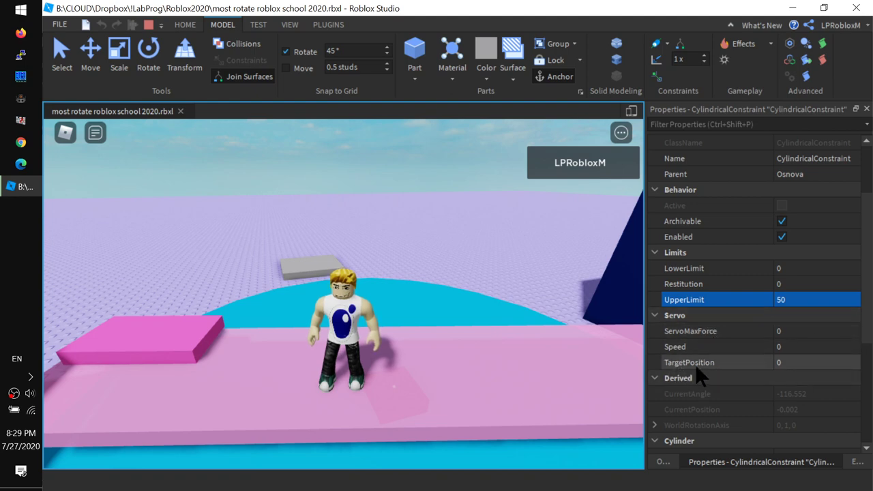
pyautogui.click(793, 361)
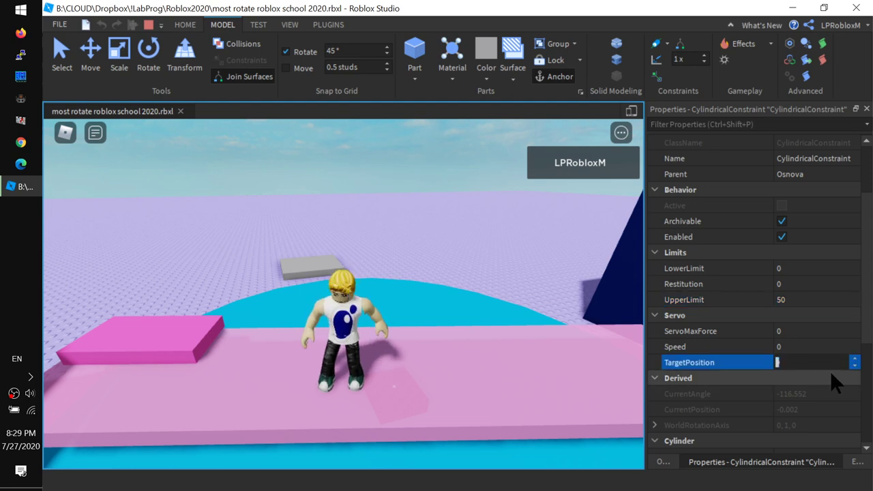
pyautogui.write('10')
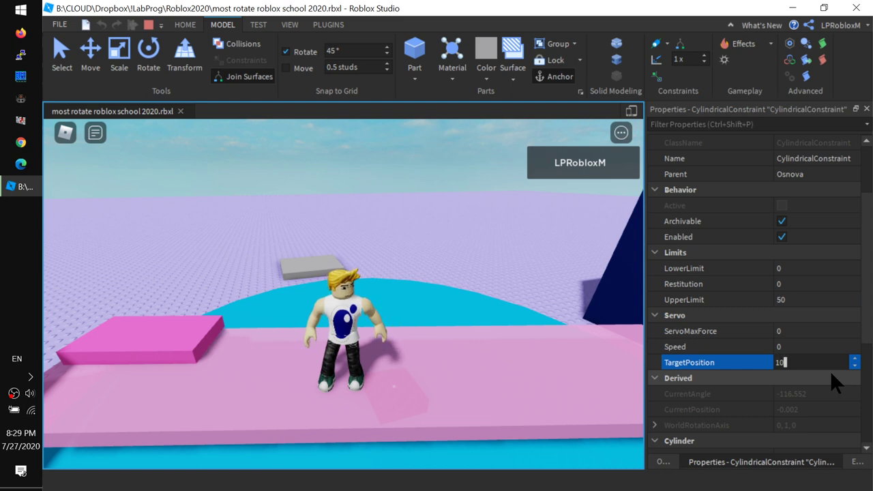
pyautogui.press('Return')
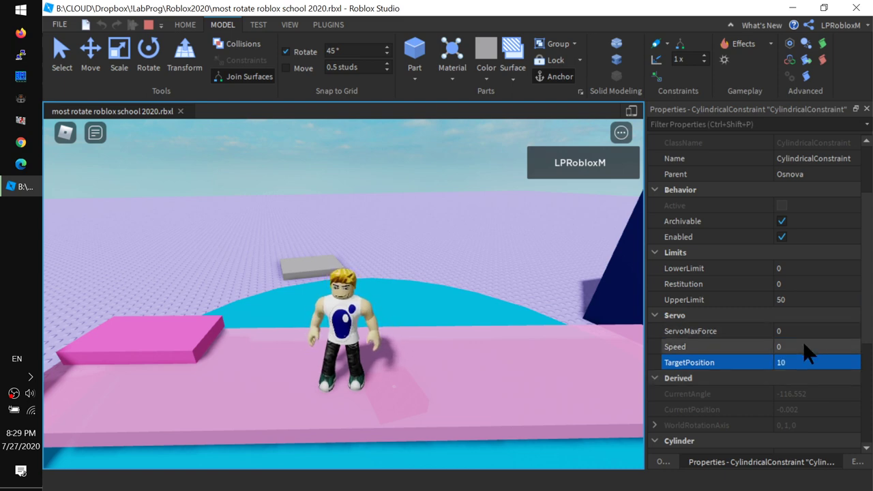
# Step: Set the slider servo's Speed to 1 and its ServoMaxForce to 1000000 to raise the bridge
pyautogui.scroll(-1, 797, 352)
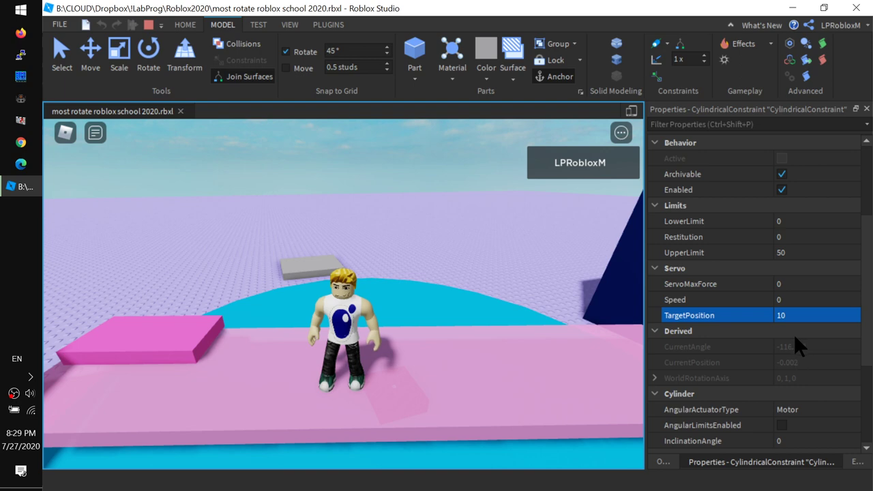
pyautogui.click(790, 300)
pyautogui.press('Return')
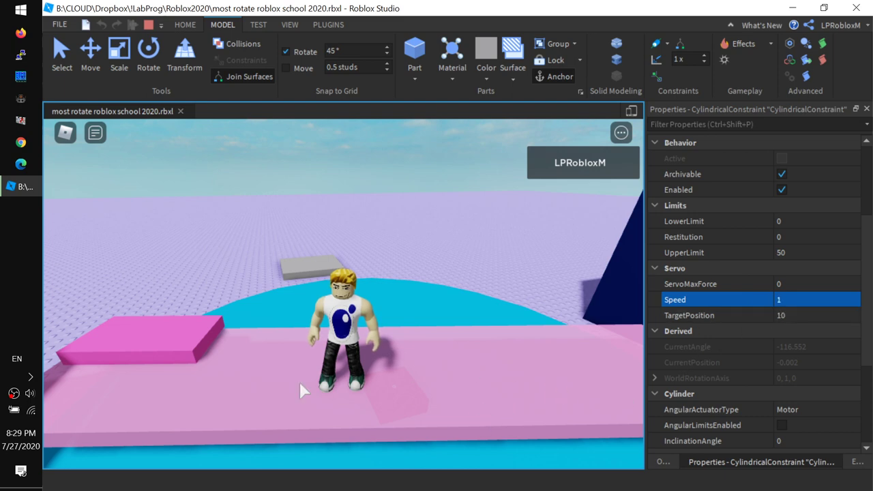
pyautogui.click(811, 285)
pyautogui.write('1000000')
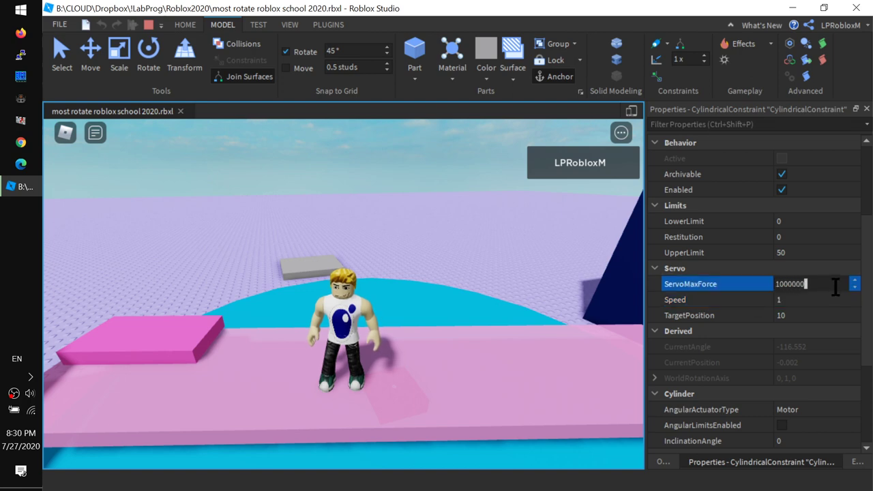
pyautogui.press('Return')
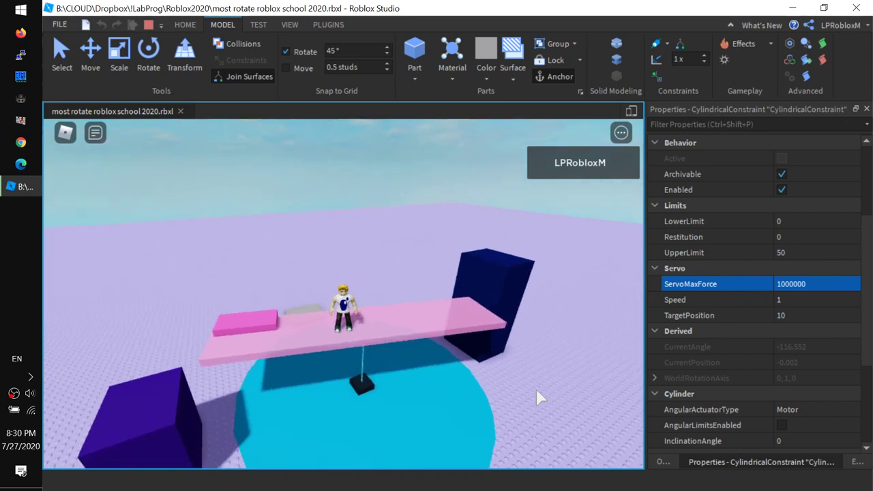
# Step: Raise the bridge further and faster by setting the servo's TargetPosition to 20 and its Speed to 5
pyautogui.click(797, 314)
pyautogui.write('20')
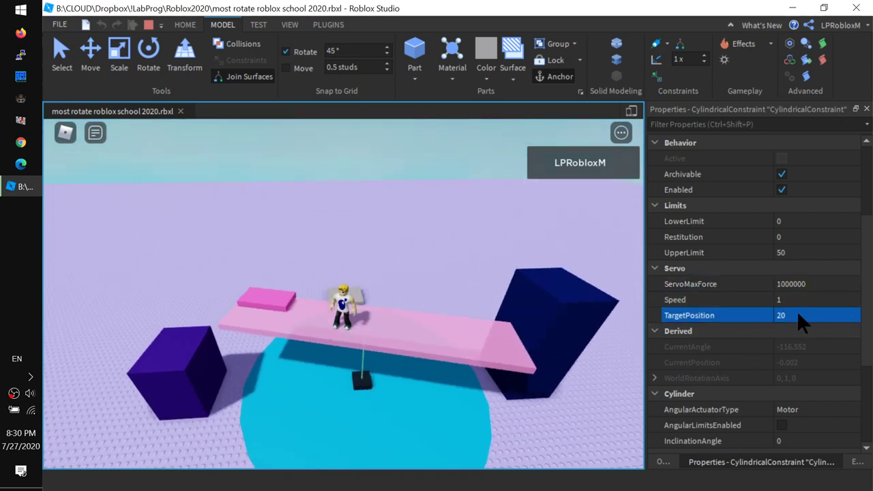
pyautogui.click(798, 303)
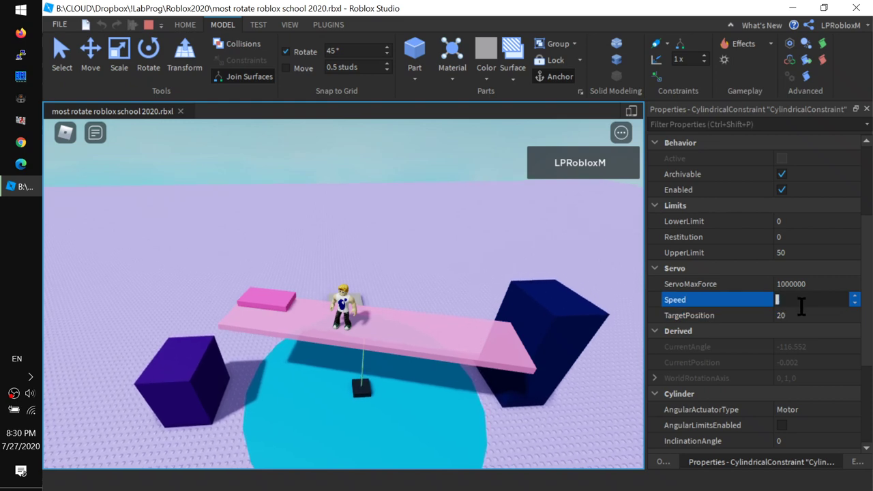
pyautogui.write('5')
pyautogui.press('Return')
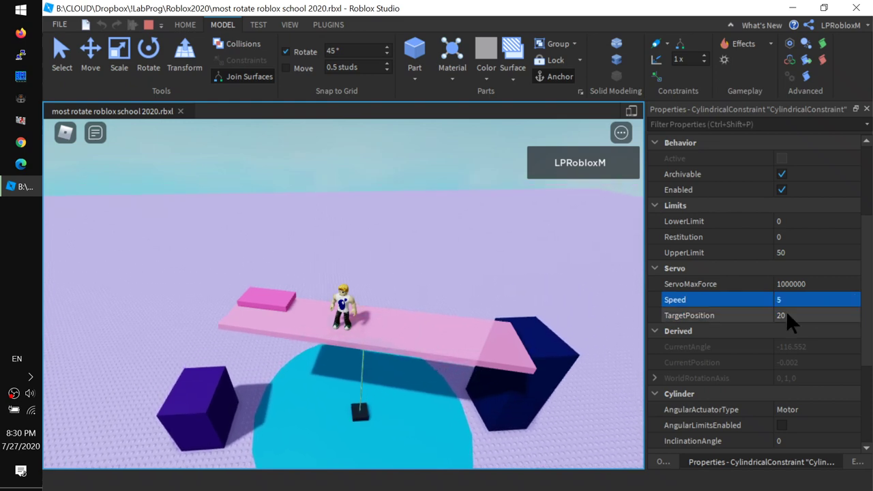
# Step: Lower the bridge to its base by setting the slider servo's TargetPosition to 0
pyautogui.click(802, 317)
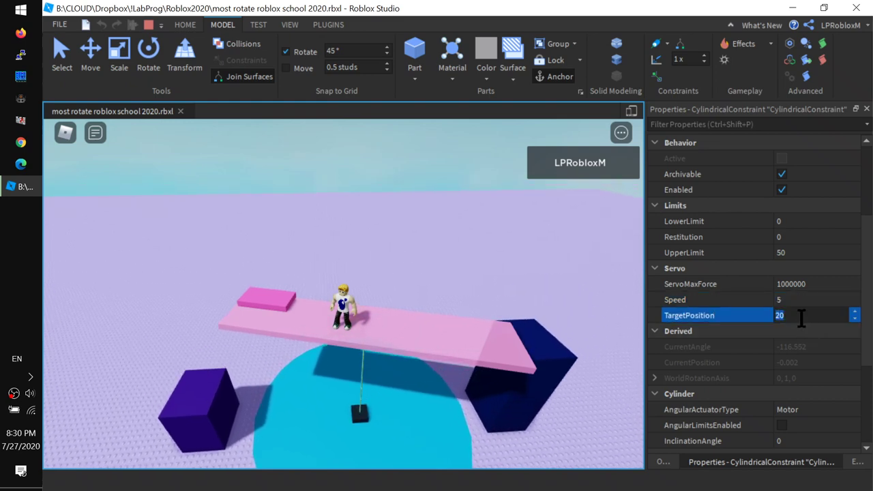
pyautogui.write('0')
pyautogui.press('Return')
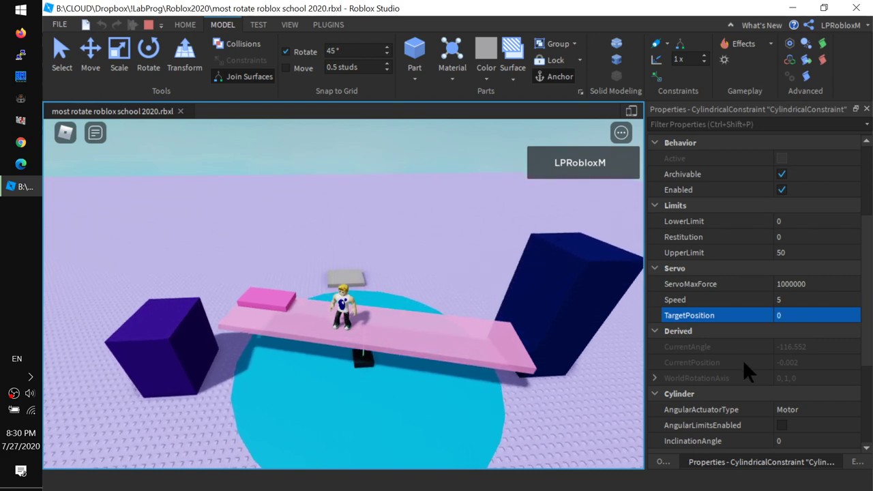
pyautogui.scroll(2, 780, 238)
pyautogui.scroll(-3, 781, 237)
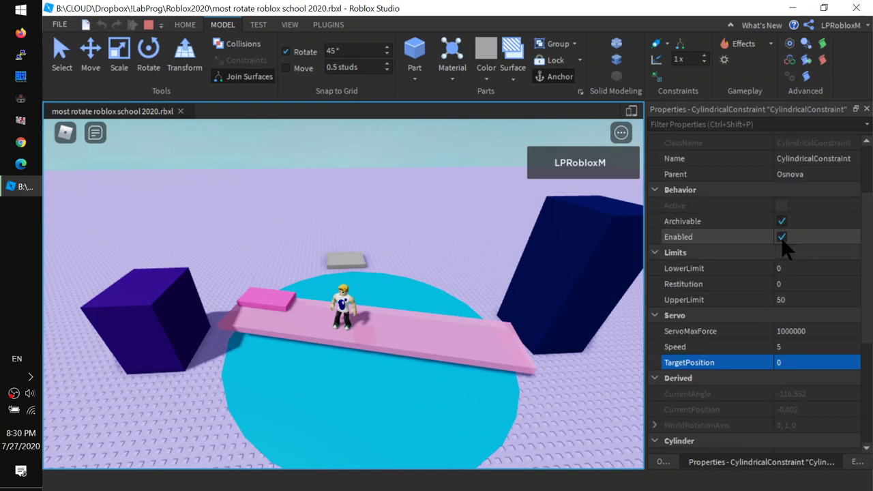
pyautogui.moveTo(505, 375); pyautogui.dragTo(504, 376, button='right')
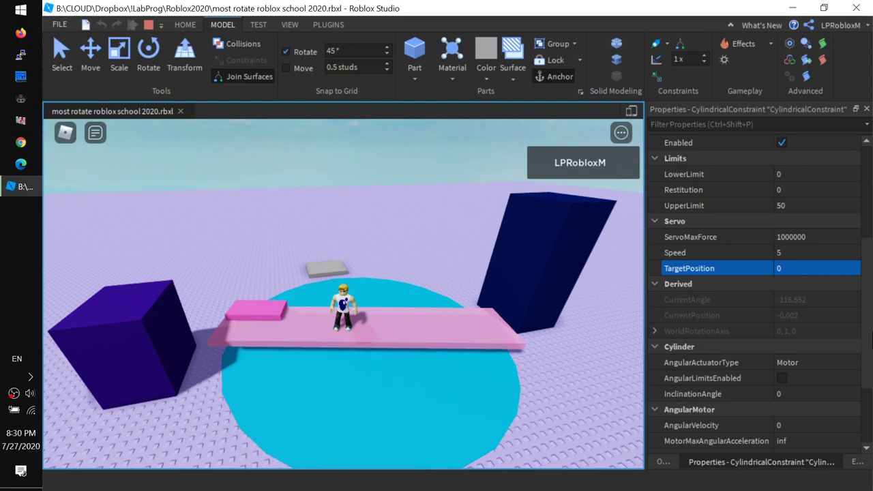
# Step: Set the cylindrical constraint's AngularActuatorType to Servo
pyautogui.moveTo(870, 330); pyautogui.dragTo(870, 405)
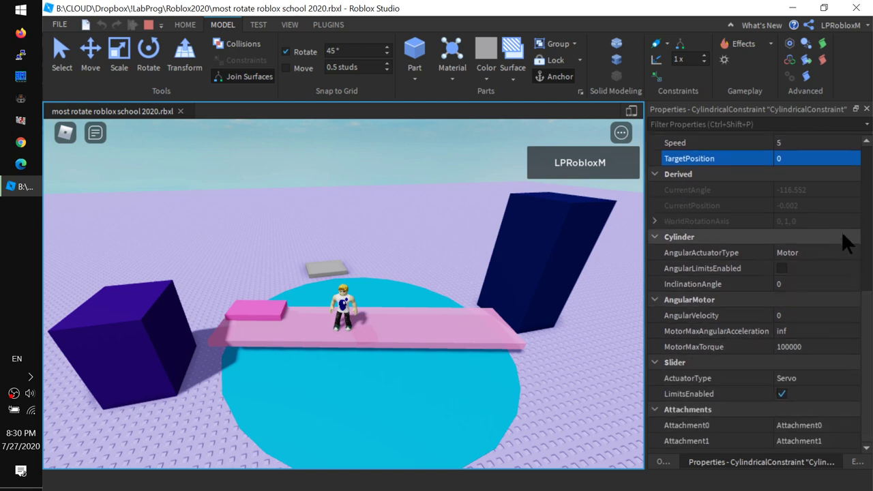
pyautogui.moveTo(869, 299); pyautogui.dragTo(872, 247)
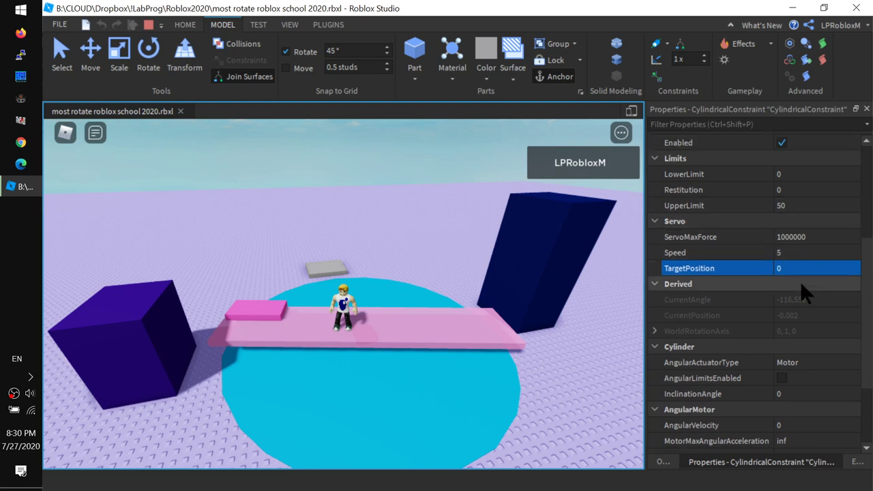
pyautogui.moveTo(872, 348); pyautogui.dragTo(872, 397)
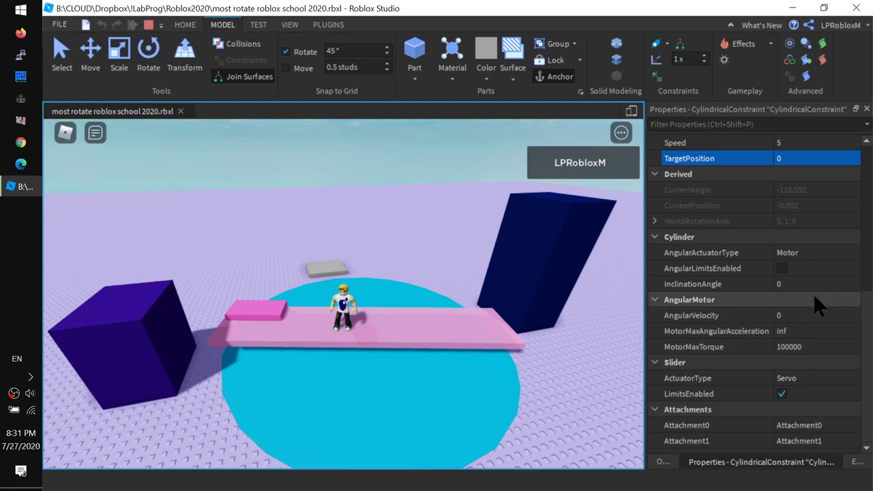
pyautogui.click(802, 253)
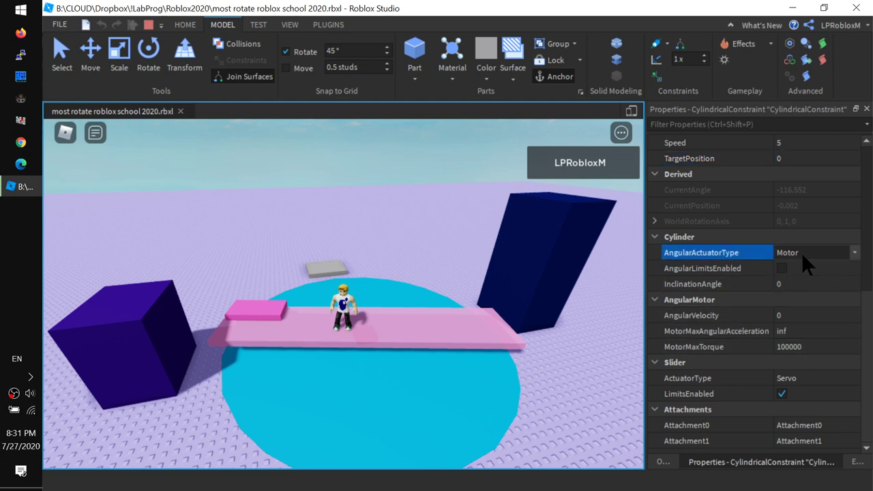
pyautogui.click(798, 286)
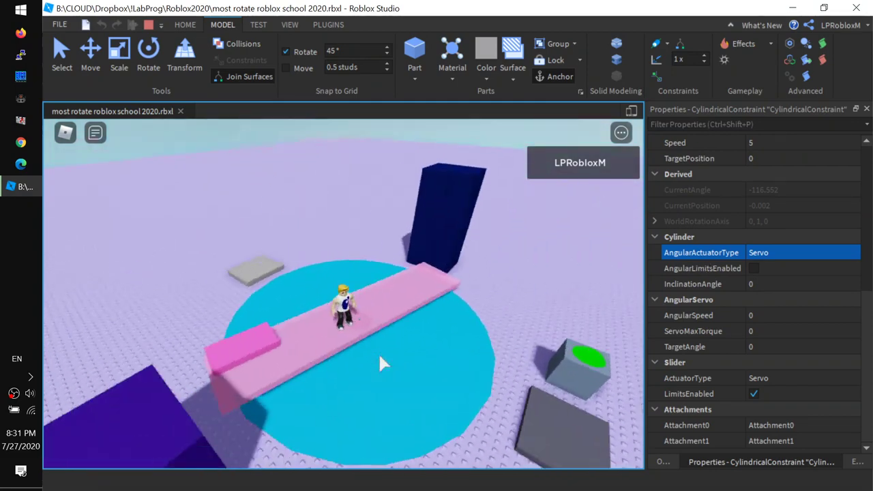
# Step: Enable the constraint's angular limits with a LowerAngle of -180 and an UpperAngle of 180
pyautogui.click(754, 266)
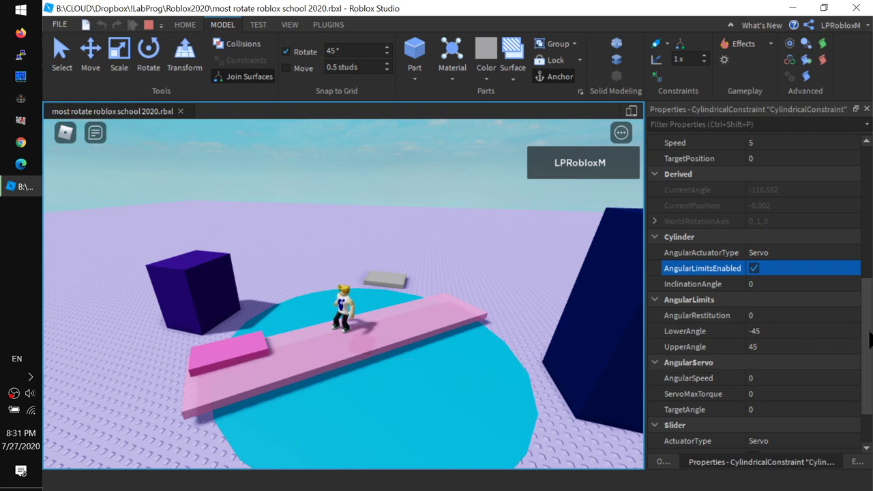
pyautogui.scroll(-3, 869, 339)
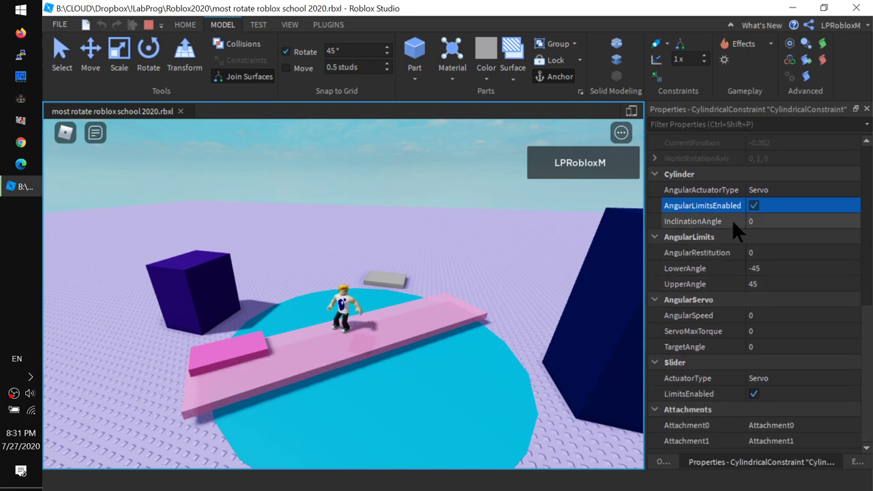
pyautogui.click(783, 268)
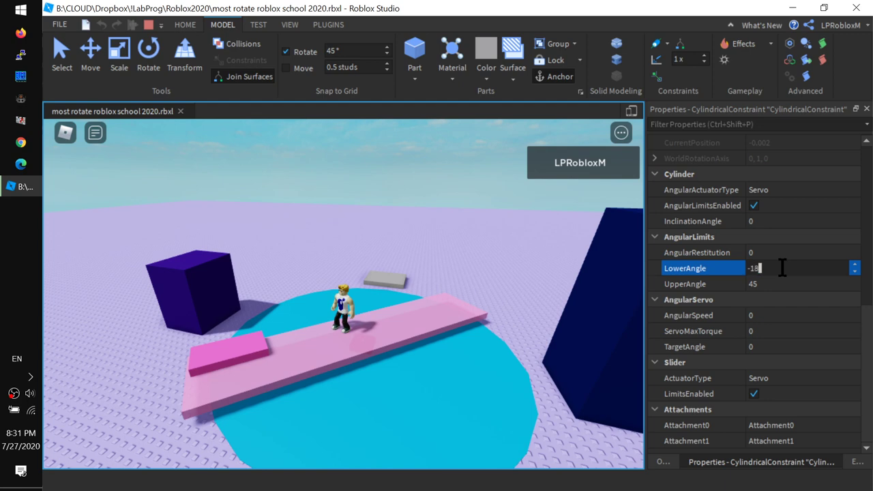
pyautogui.click(764, 284)
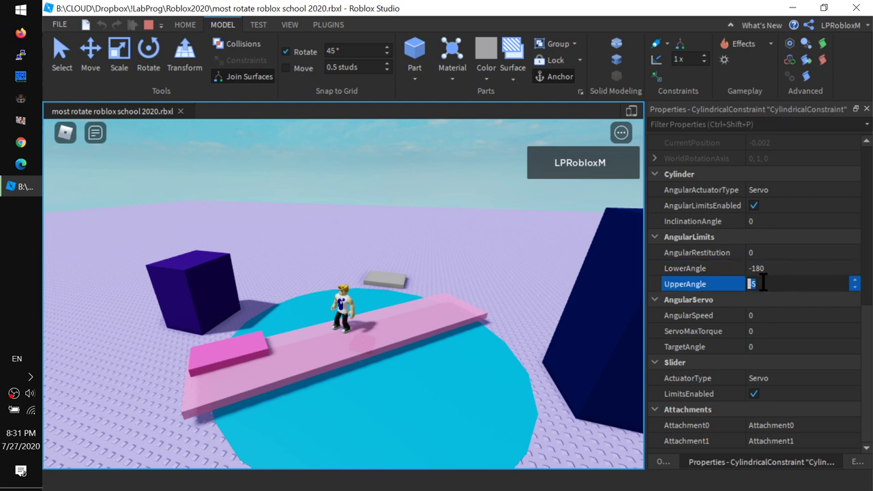
pyautogui.write('345456456')
pyautogui.press('Return')
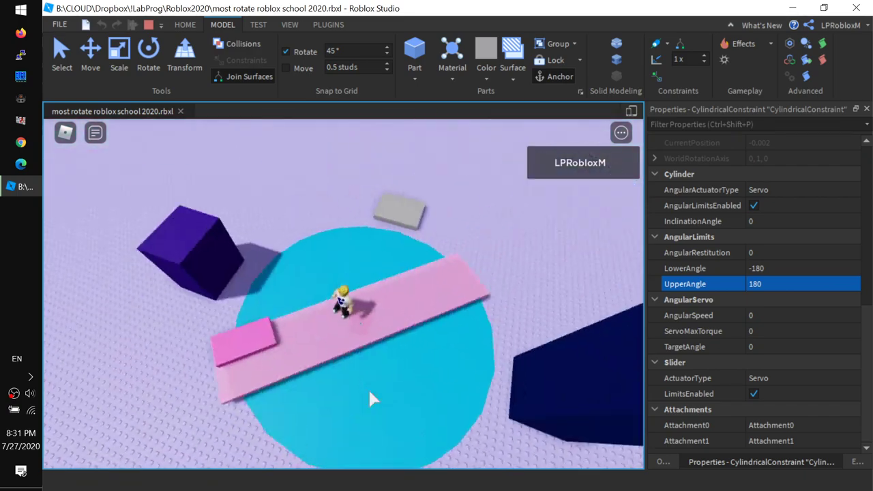
# Step: Set the angular servo's AngularSpeed to 1 and its ServoMaxTorque to 100000
pyautogui.moveTo(370, 391); pyautogui.dragTo(369, 391, button='right')
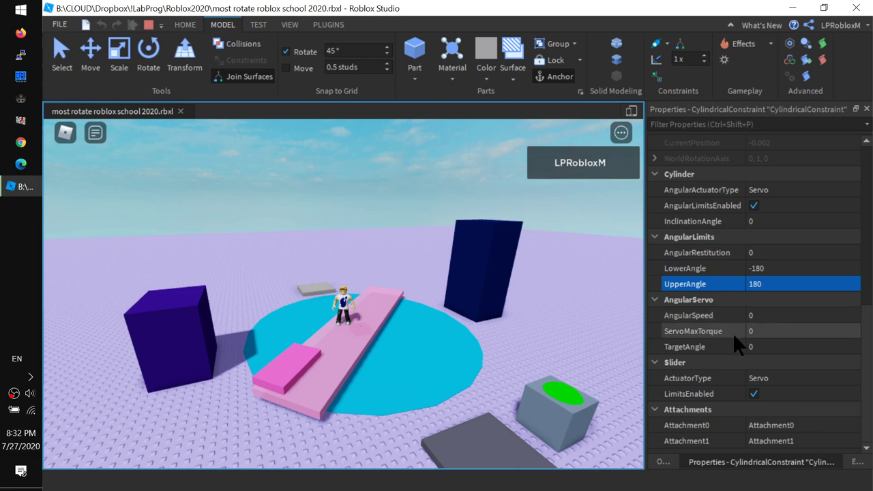
pyautogui.click(771, 308)
pyautogui.press('BackSpace')
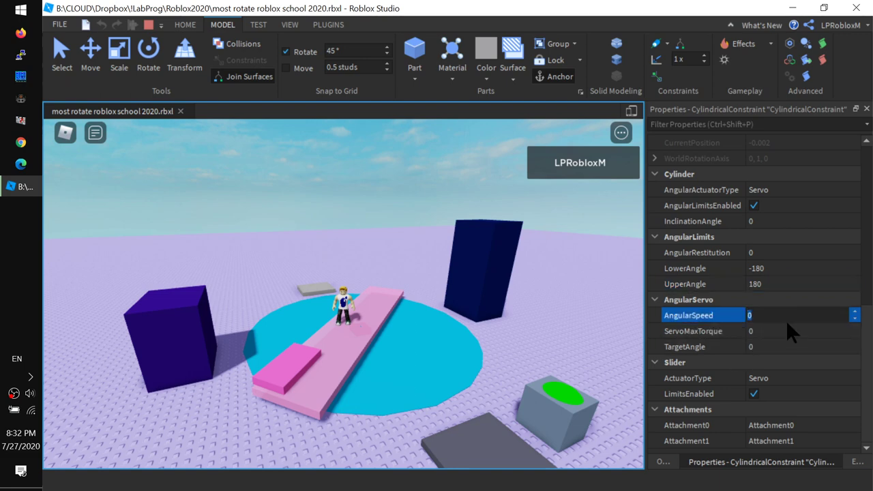
pyautogui.write('1')
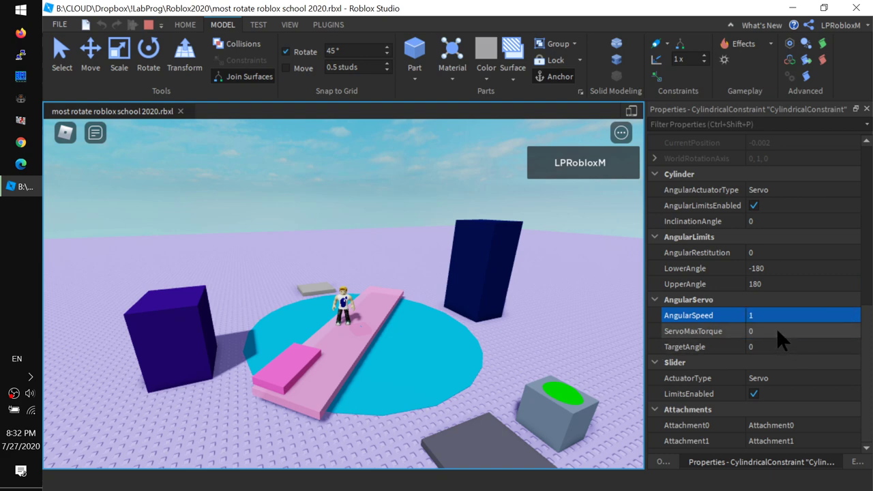
pyautogui.click(777, 329)
pyautogui.write('1')
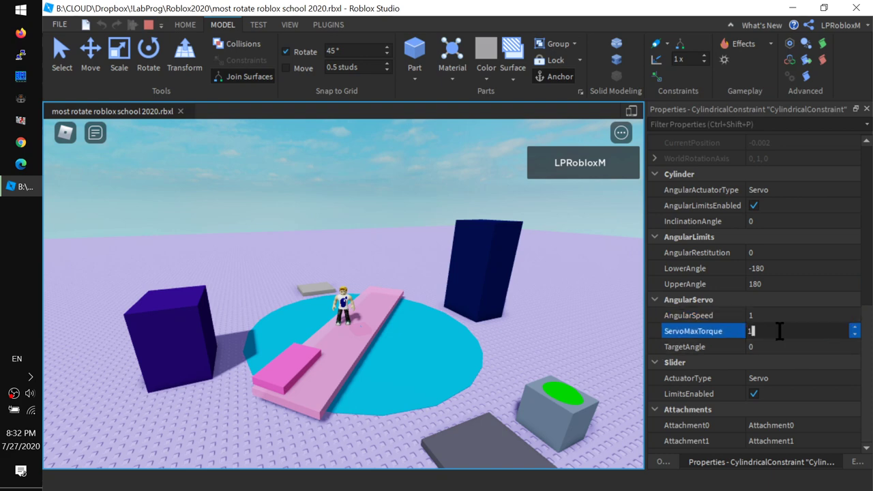
pyautogui.write('00000')
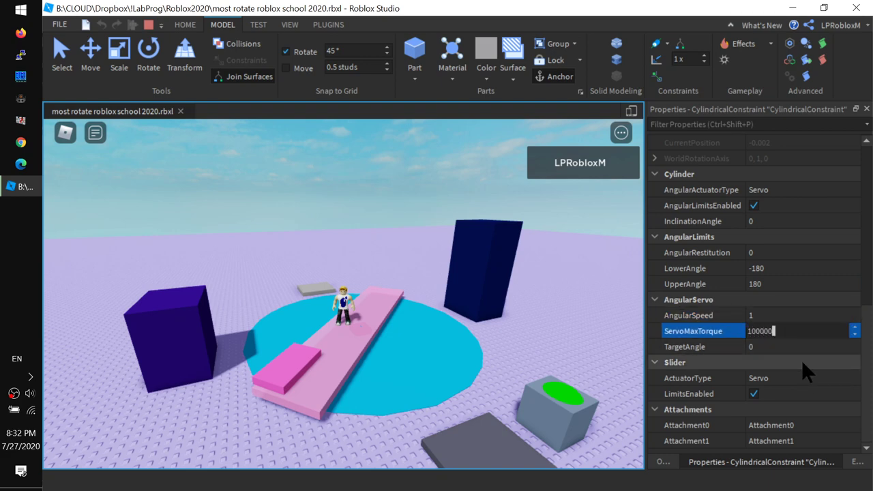
pyautogui.press('Return')
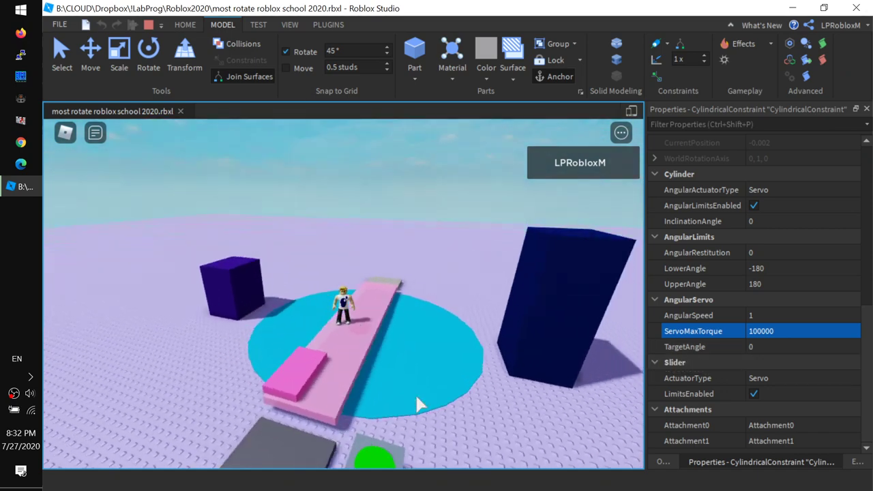
# Step: Set the angular servo's TargetAngle to -10 to turn the bridge
pyautogui.click(764, 347)
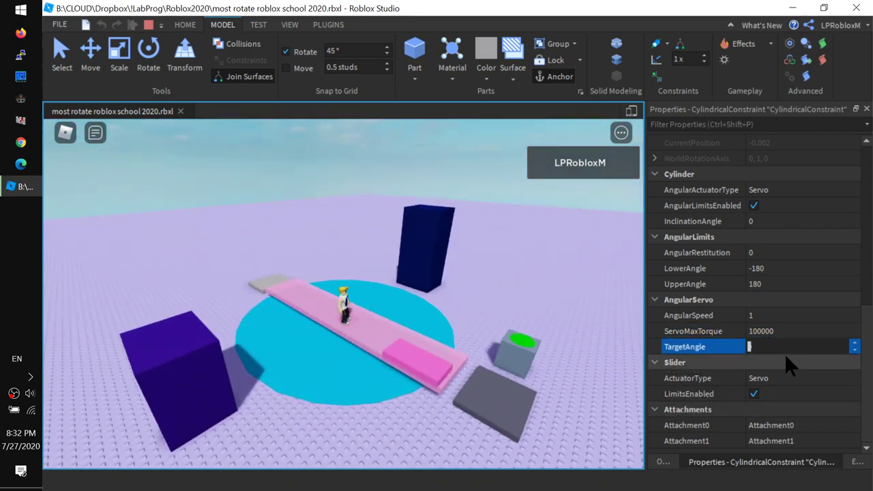
pyautogui.write('-10')
pyautogui.press('Return')
# Step: Set the angular servo's TargetAngle to -100 to turn the bridge further during the test run
pyautogui.click(786, 331)
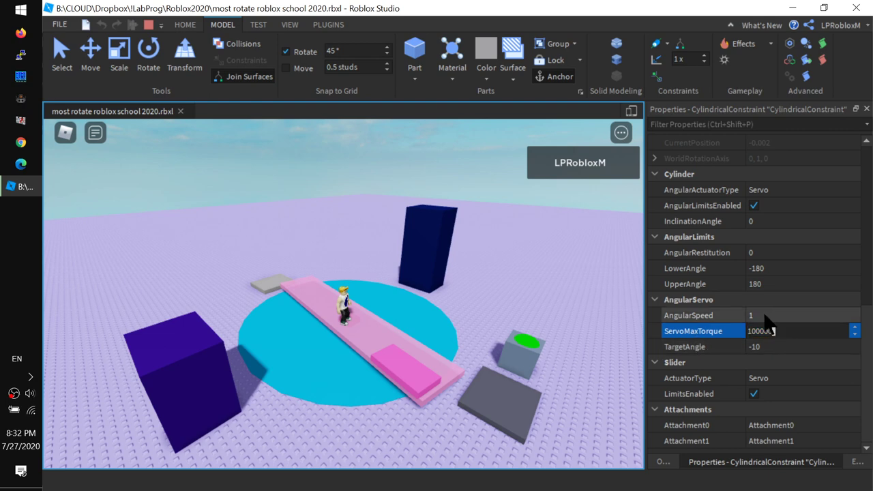
pyautogui.click(776, 345)
pyautogui.click(783, 347)
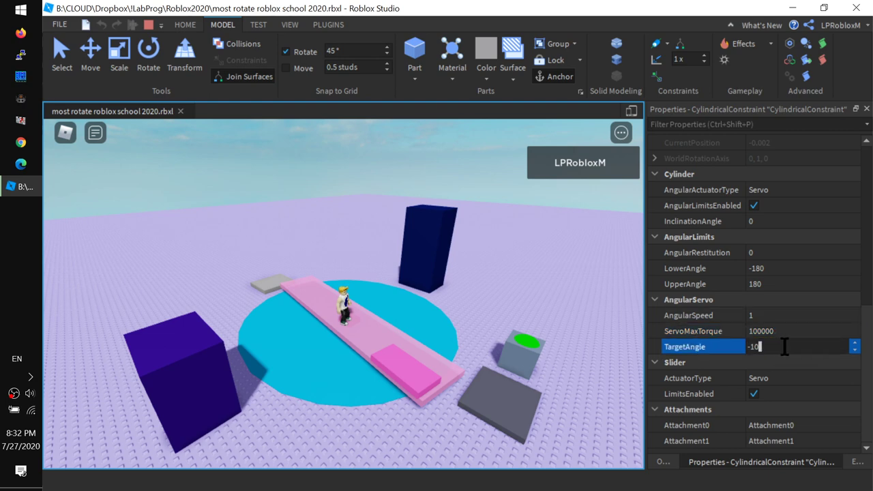
pyautogui.write('0')
pyautogui.press('Return')
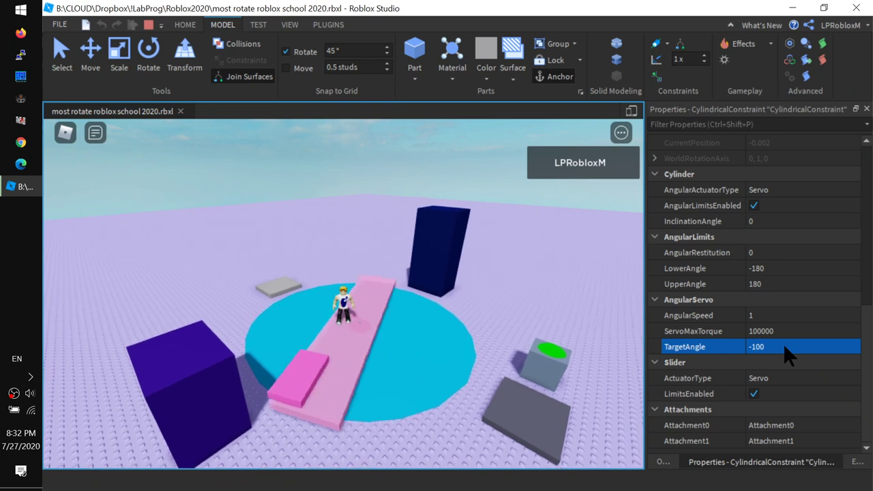
# Step: Set the angular servo's TargetAngle to -180 to swing the bridge to the lower angular limit
pyautogui.click(784, 346)
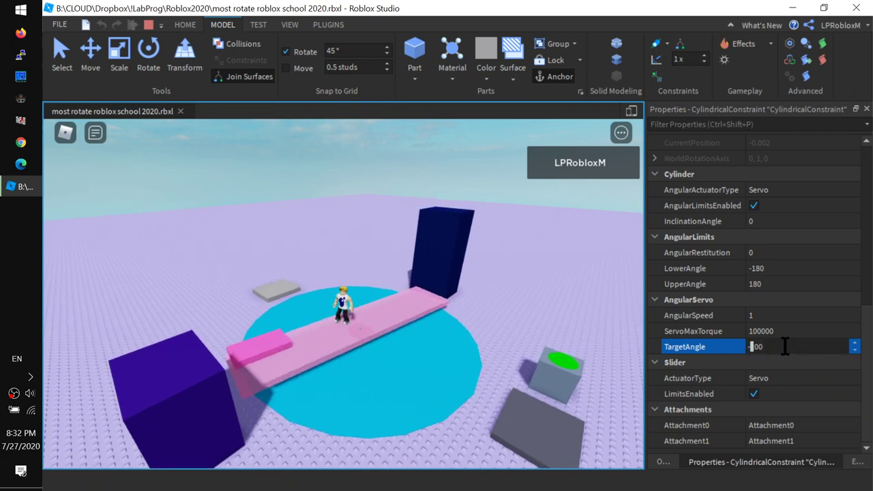
pyautogui.press('BackSpace')
pyautogui.press('BackSpace')
pyautogui.write('80')
pyautogui.press('Return')
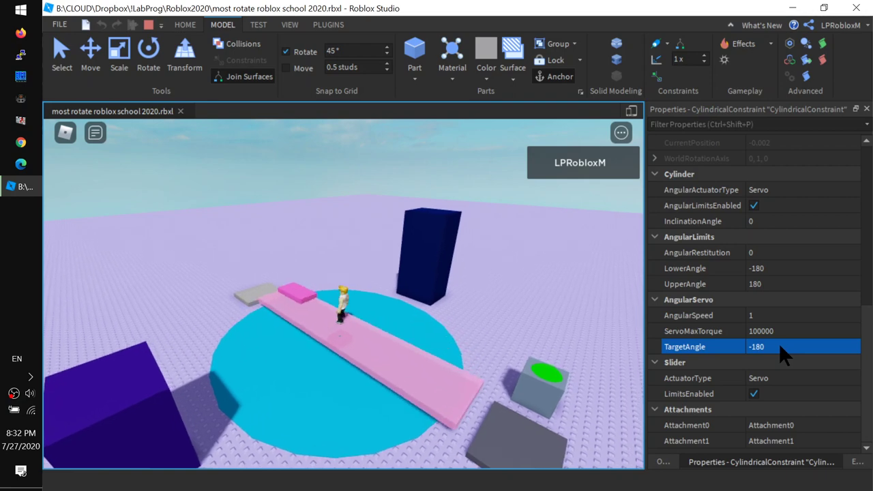
# Step: Try the upper angular limit by setting the angular servo's TargetAngle to 180
pyautogui.click(782, 346)
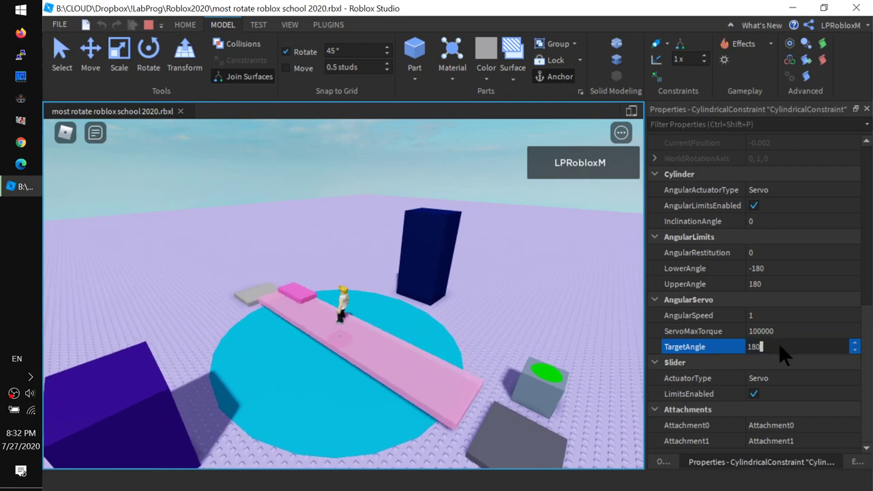
pyautogui.write('180')
pyautogui.press('Return')
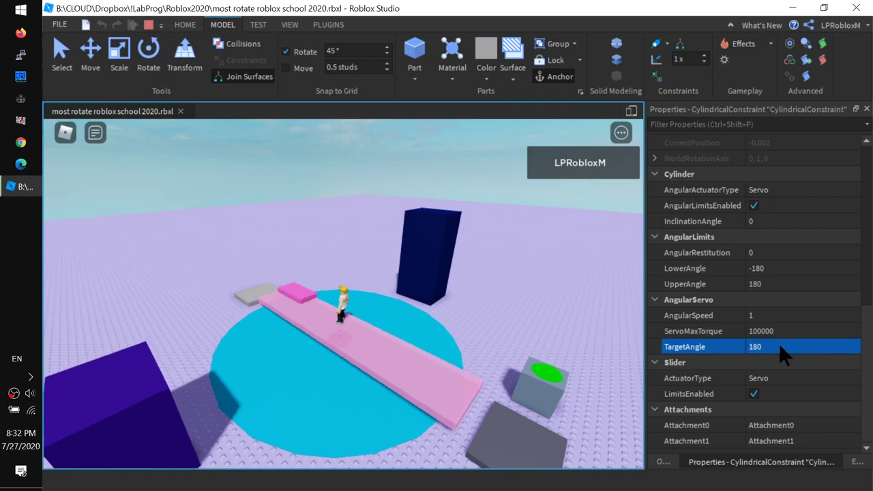
pyautogui.click(779, 345)
pyautogui.press('Return')
pyautogui.click(788, 345)
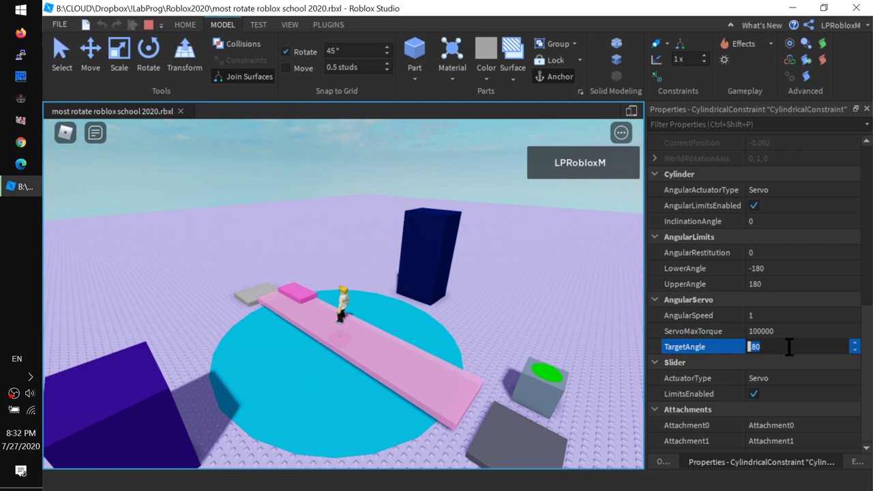
pyautogui.press('Return')
# Step: Set the angular servo's TargetAngle to 0 and back to 180 to swing the bridge both ways
pyautogui.click(788, 345)
pyautogui.write('0')
pyautogui.press('Return')
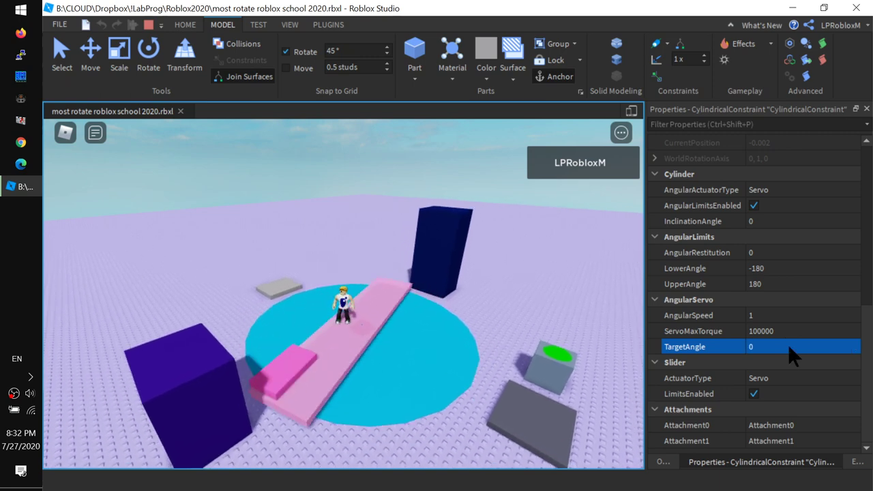
pyautogui.click(789, 344)
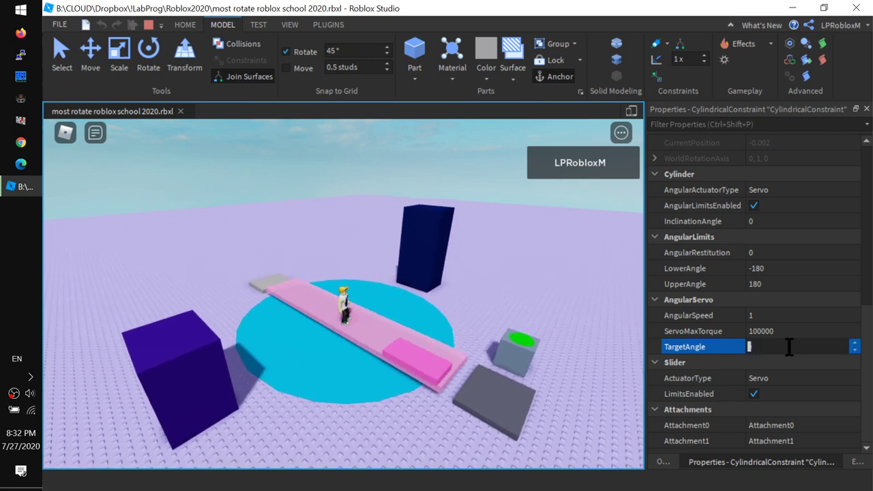
pyautogui.press('Return')
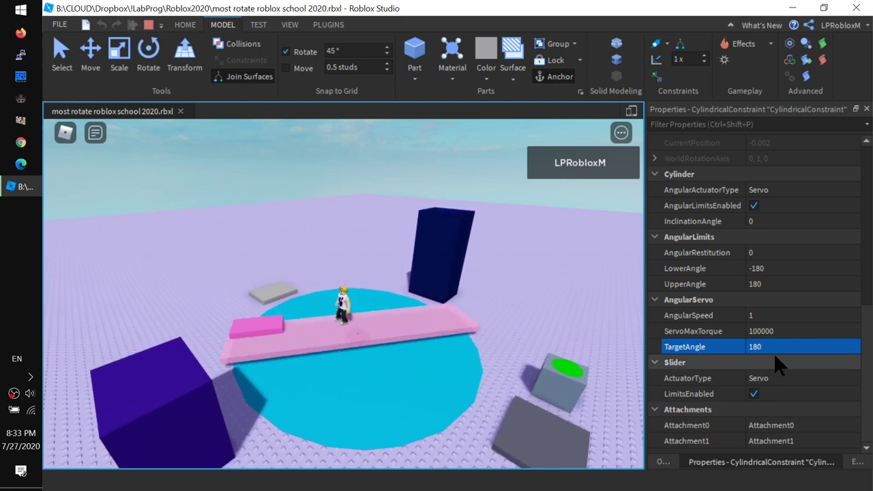
# Step: Set the angular servo's TargetAngle to 179
pyautogui.click(783, 345)
pyautogui.write('1')
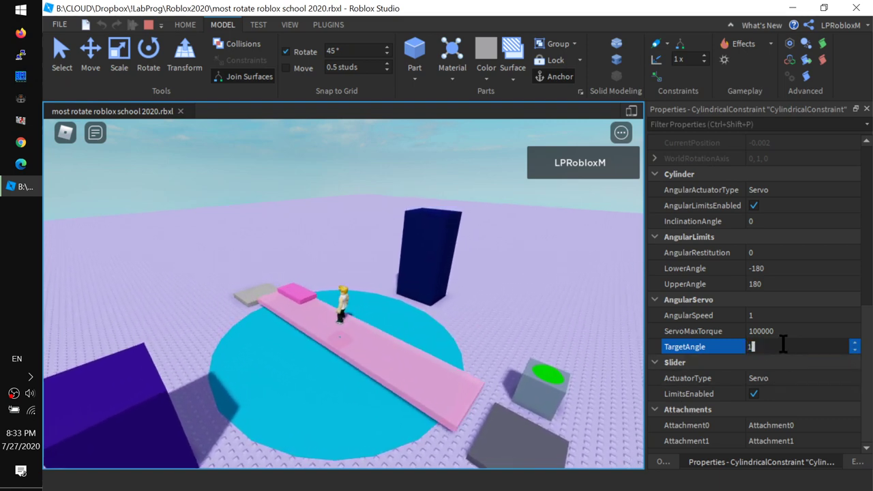
pyautogui.write('79')
pyautogui.press('Return')
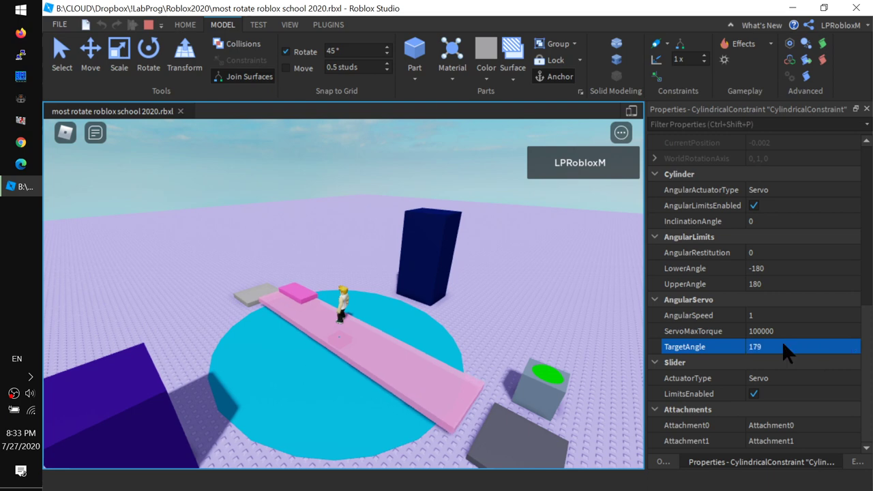
# Step: Set the angular servo's TargetAngle to -170
pyautogui.click(784, 342)
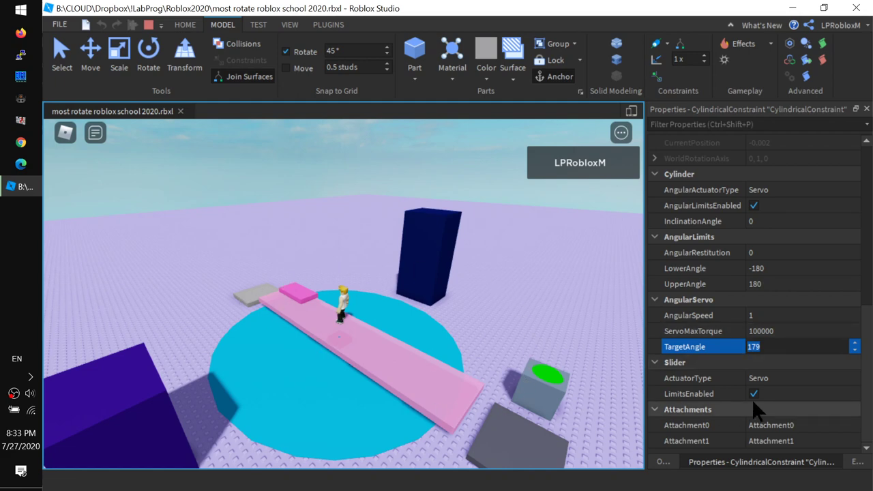
pyautogui.moveTo(762, 347); pyautogui.dragTo(747, 341)
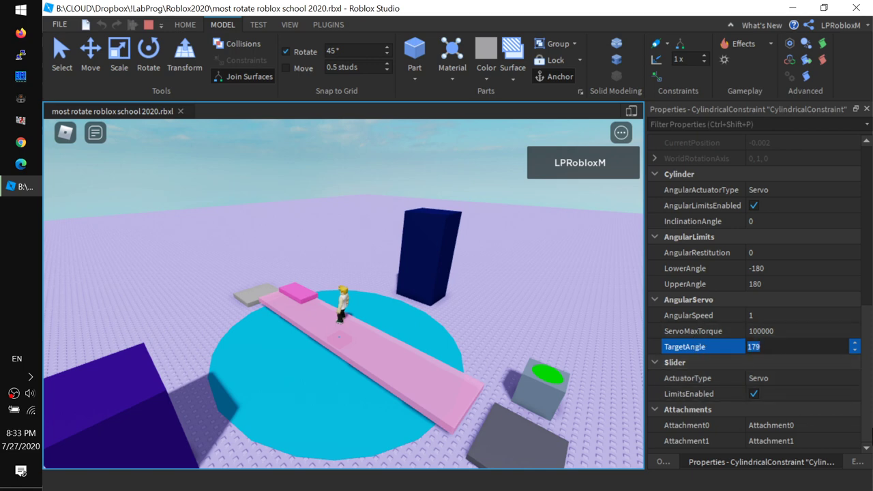
pyautogui.write('70')
pyautogui.press('Return')
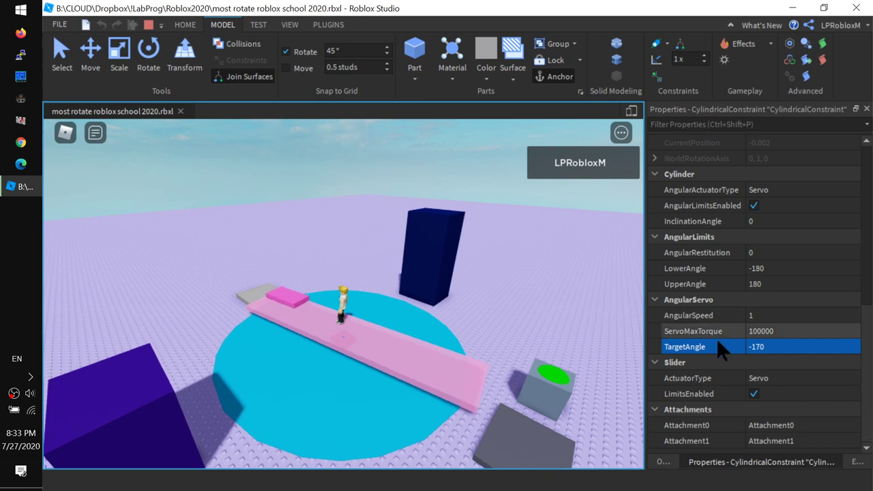
# Step: Set the angular servo's TargetAngle to 170 to test the bridge's turn, and stop the test run
pyautogui.click(777, 346)
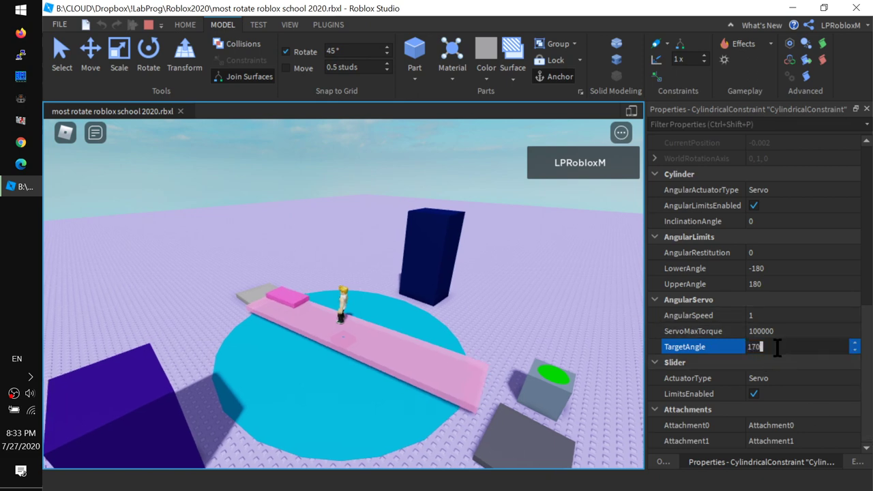
pyautogui.write('170')
pyautogui.press('Return')
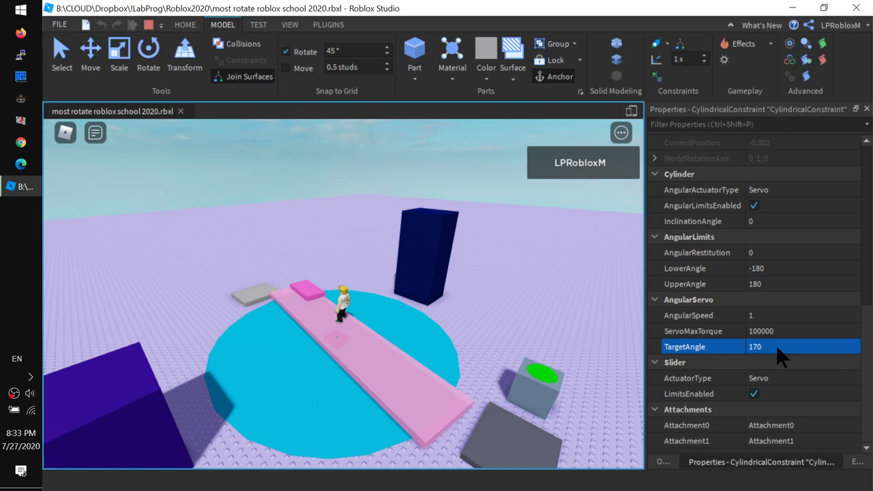
pyautogui.click(777, 346)
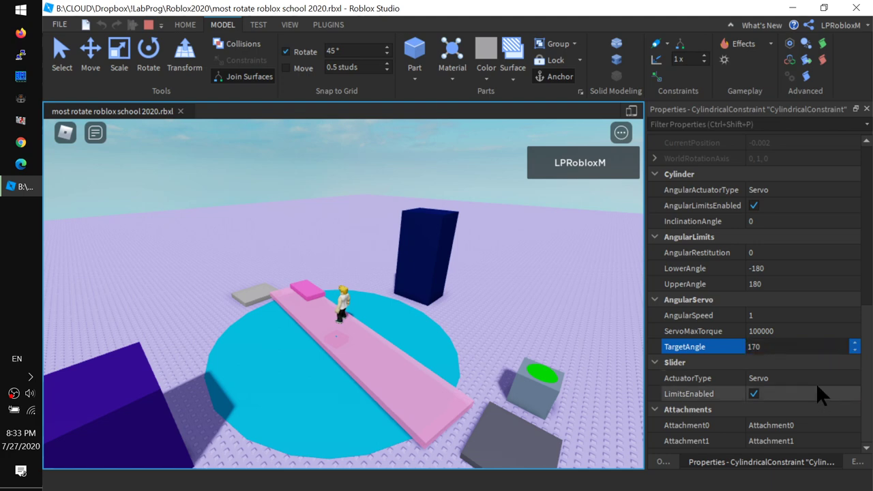
pyautogui.click(149, 25)
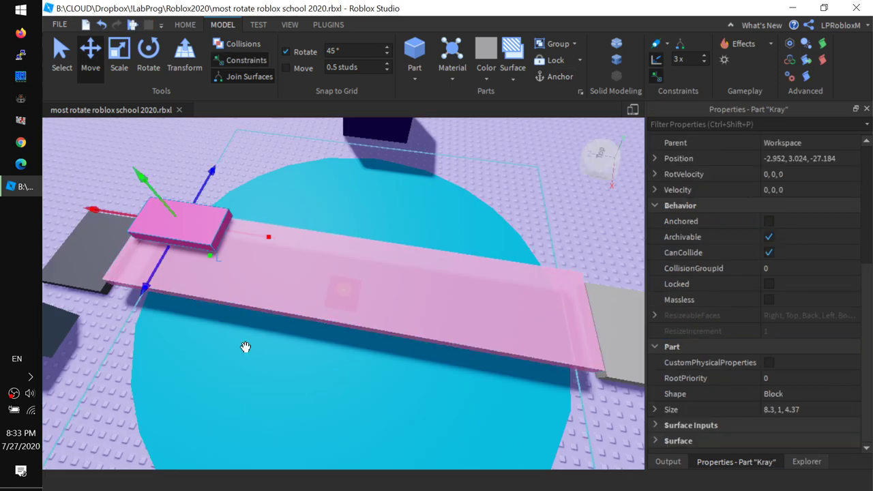
# Step: Examine the bridge from several sides and look through the properties of the Kray part
pyautogui.moveTo(274, 375); pyautogui.dragTo(273, 375, button='right')
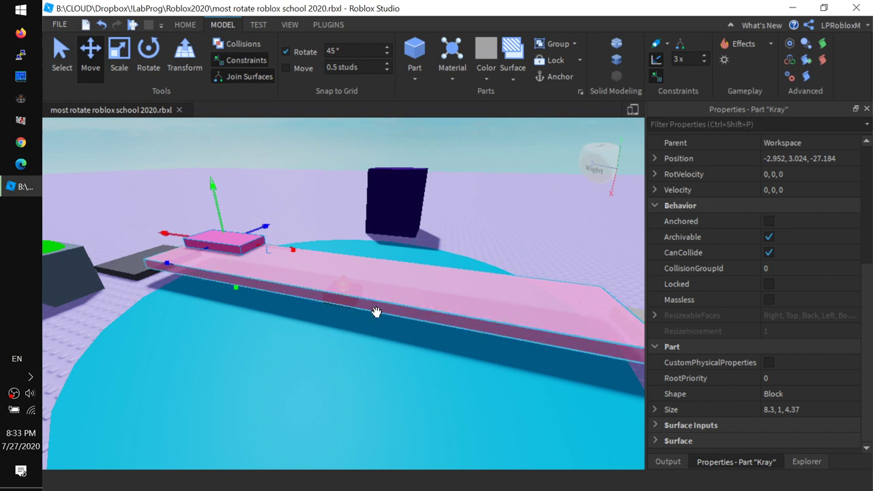
pyautogui.scroll(-1, 377, 312)
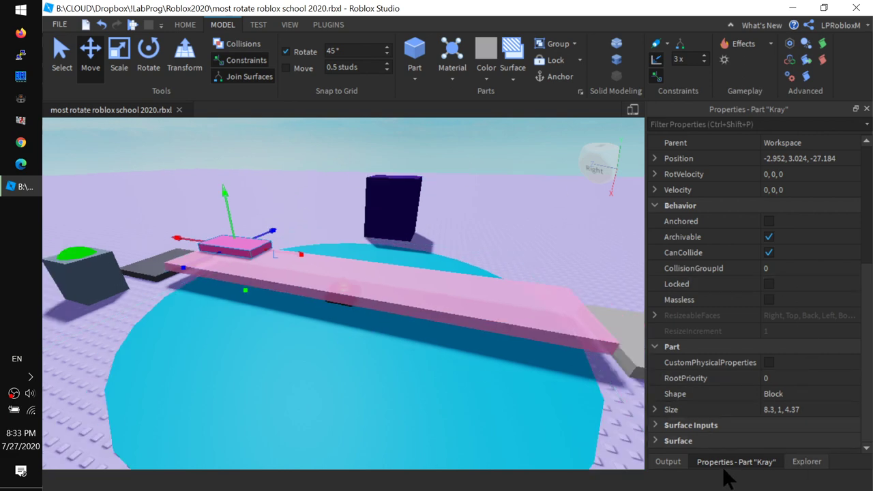
pyautogui.scroll(3, 864, 229)
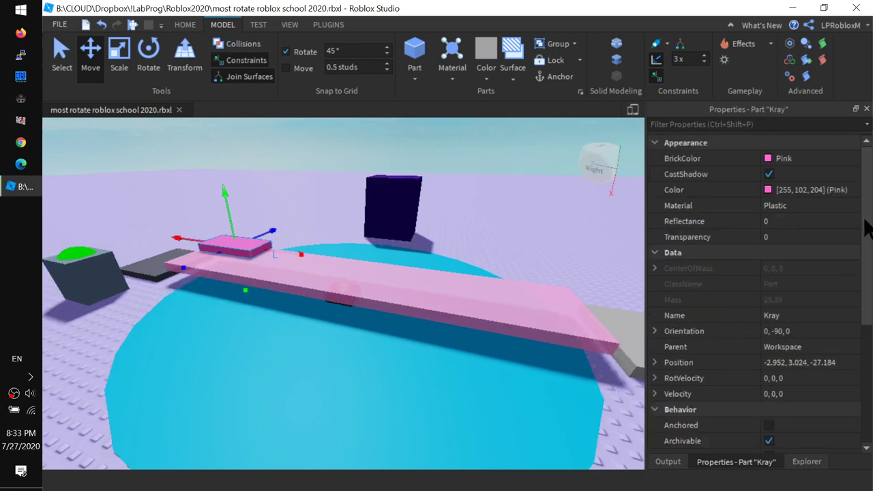
pyautogui.scroll(-4, 866, 229)
pyautogui.scroll(4, 866, 229)
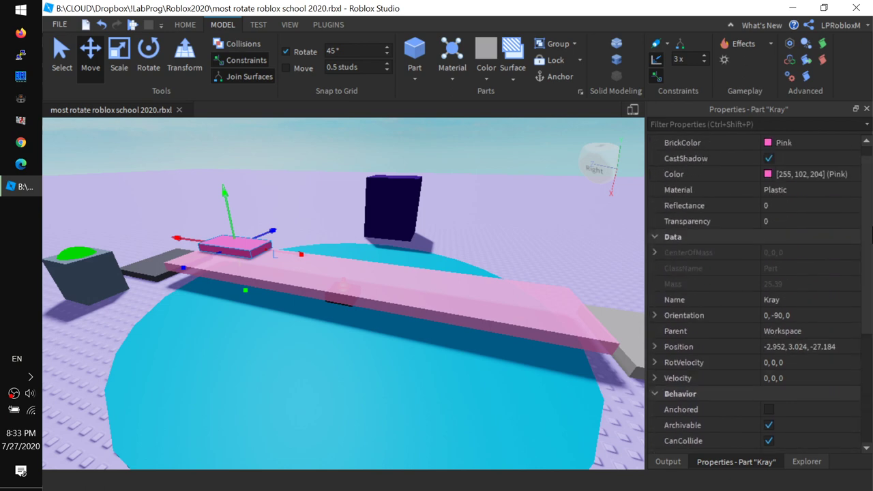
pyautogui.moveTo(283, 361); pyautogui.dragTo(276, 361, button='right')
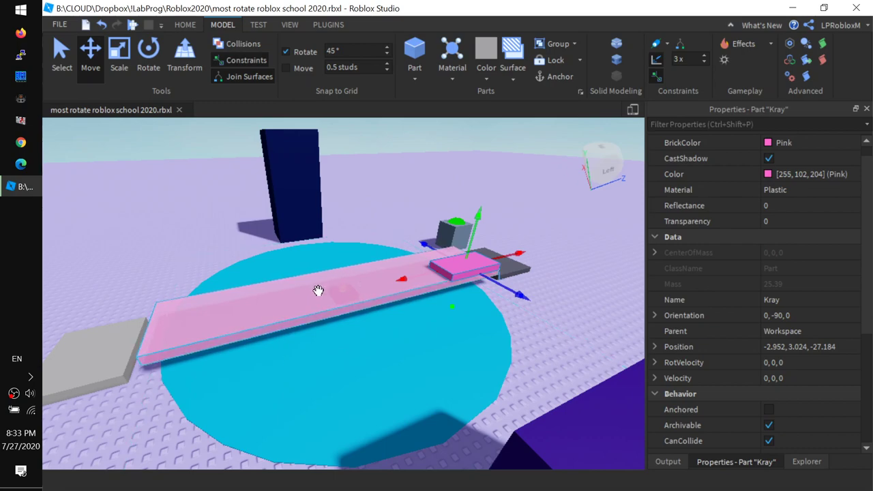
pyautogui.moveTo(278, 294); pyautogui.dragTo(278, 294, button='right')
pyautogui.moveTo(437, 254)
pyautogui.mouseDown(button='right')
pyautogui.moveTo(442, 259)
pyautogui.moveTo(436, 197)
pyautogui.moveTo(436, 253)
pyautogui.mouseUp(button='right')
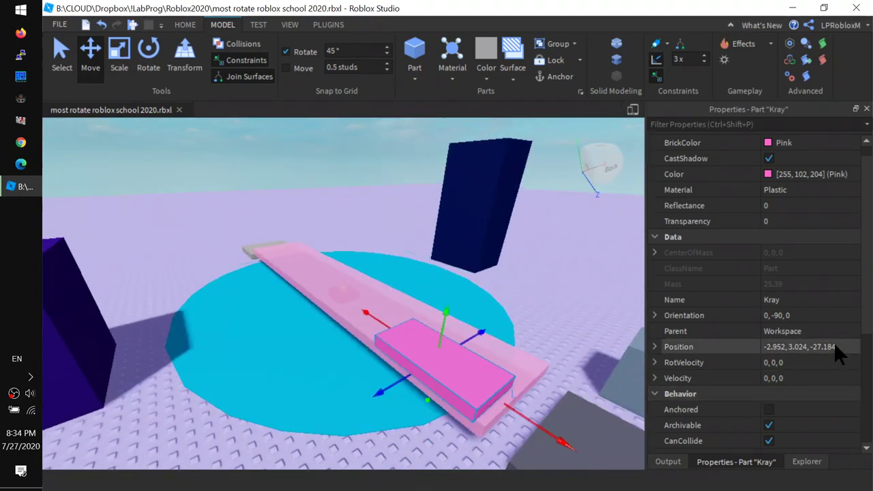
pyautogui.moveTo(867, 321)
pyautogui.mouseDown()
pyautogui.moveTo(866, 396)
pyautogui.moveTo(866, 310)
pyautogui.mouseUp()
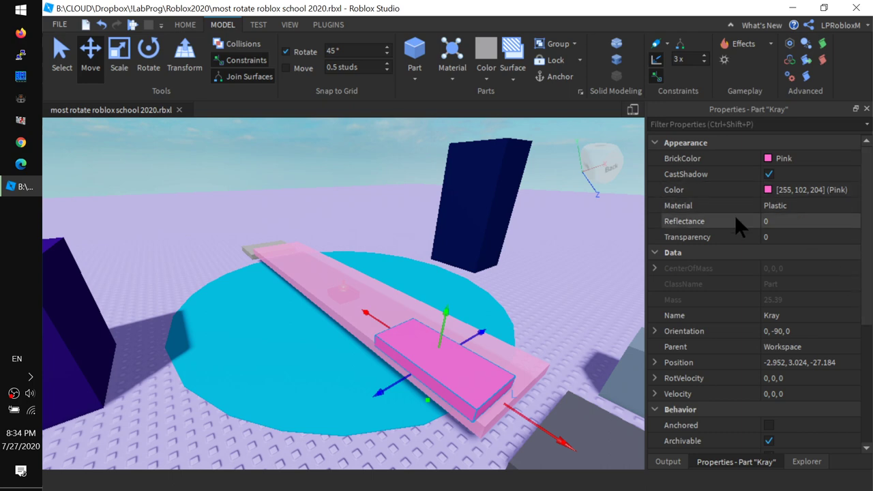
# Step: Select the cylindrical constraint under Osnova and set its AngularActuatorType to Servo in edit mode
pyautogui.click(803, 462)
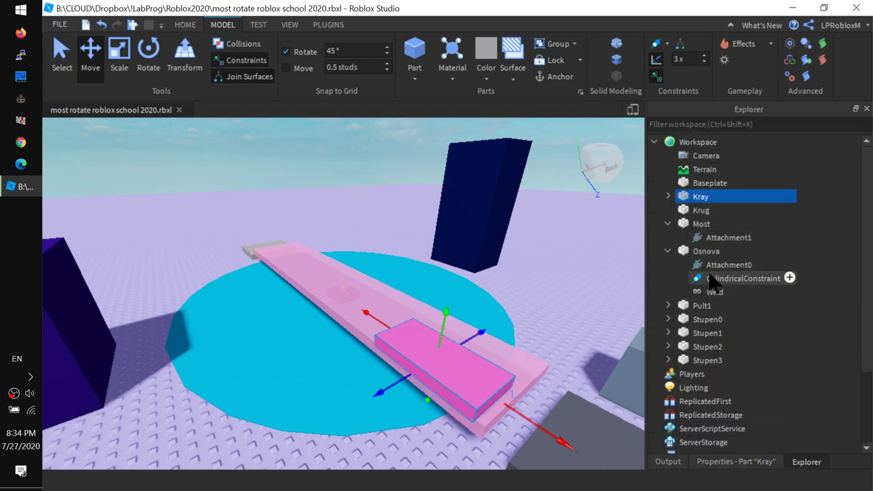
pyautogui.click(706, 251)
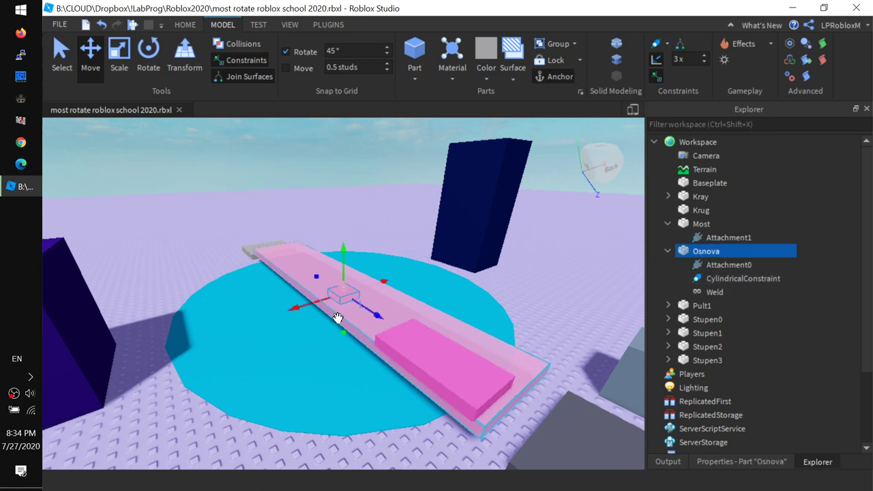
pyautogui.click(723, 280)
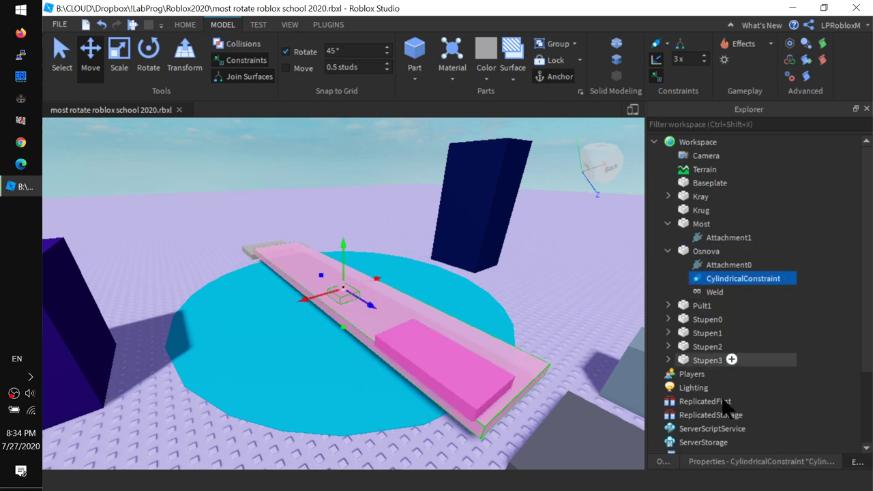
pyautogui.click(727, 462)
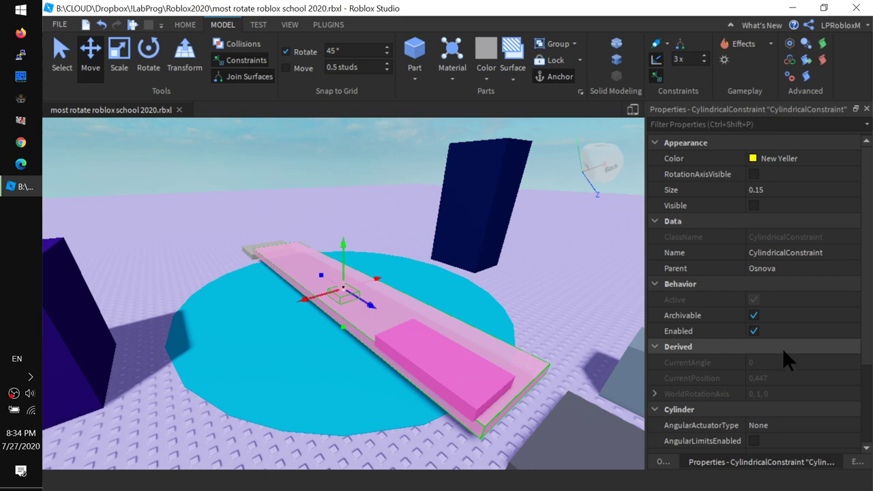
pyautogui.scroll(-3, 809, 286)
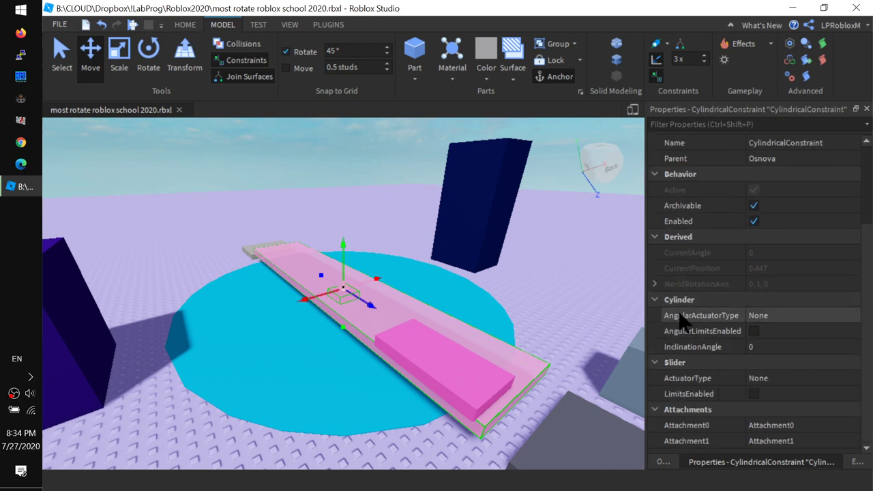
pyautogui.click(772, 315)
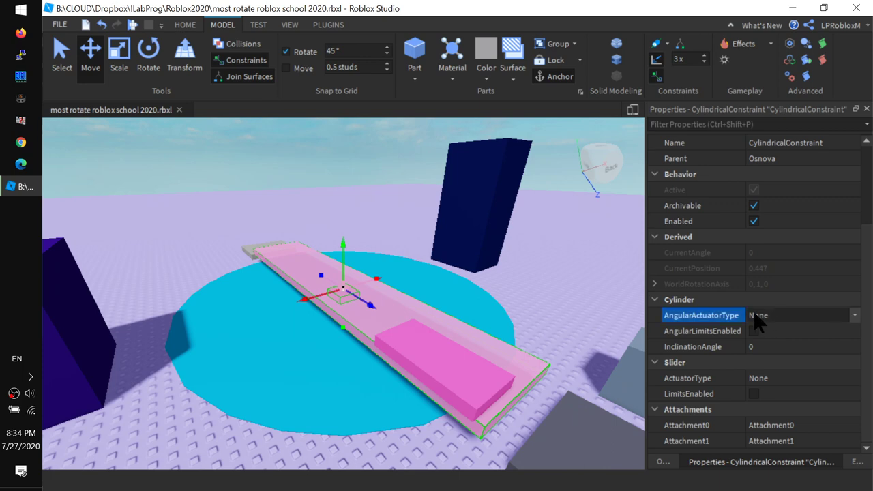
pyautogui.click(778, 315)
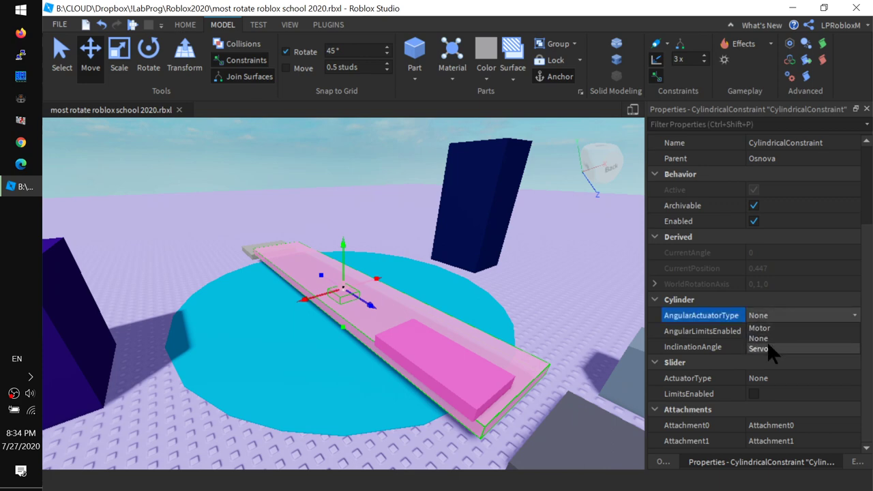
pyautogui.click(767, 341)
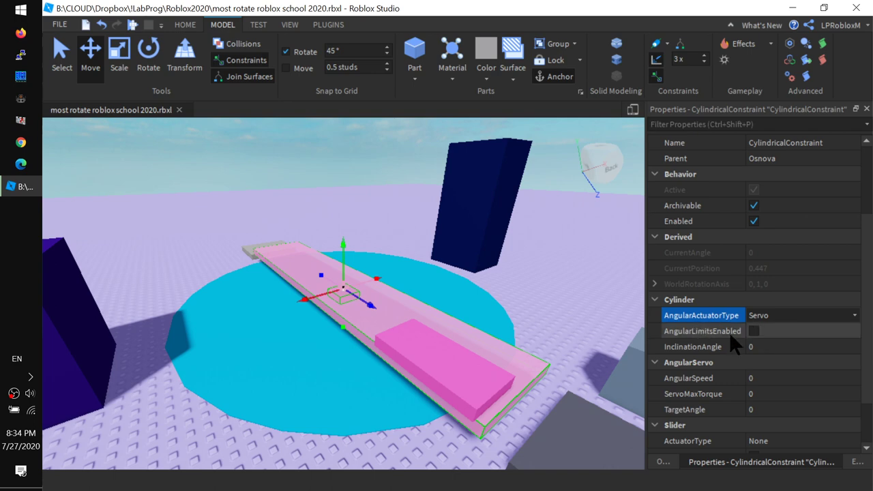
# Step: Enable angular limits on the cylindrical constraint and set LowerAngle to -180 and UpperAngle to 180
pyautogui.click(754, 331)
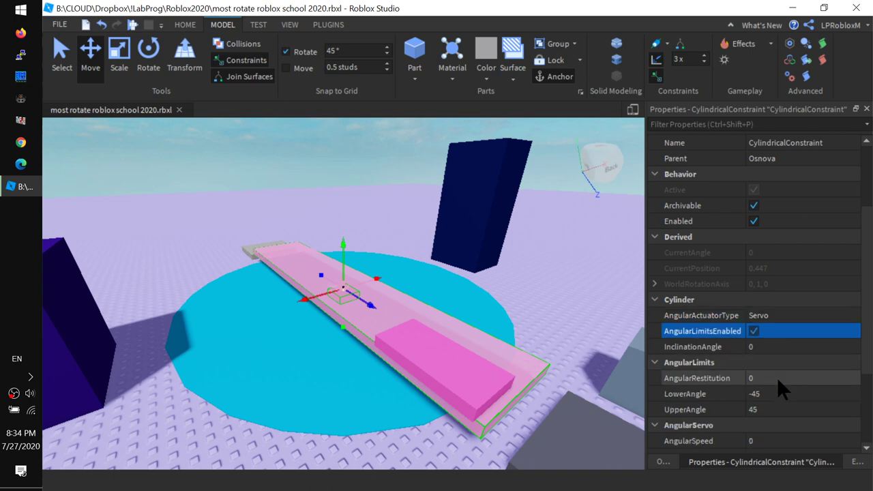
pyautogui.click(773, 393)
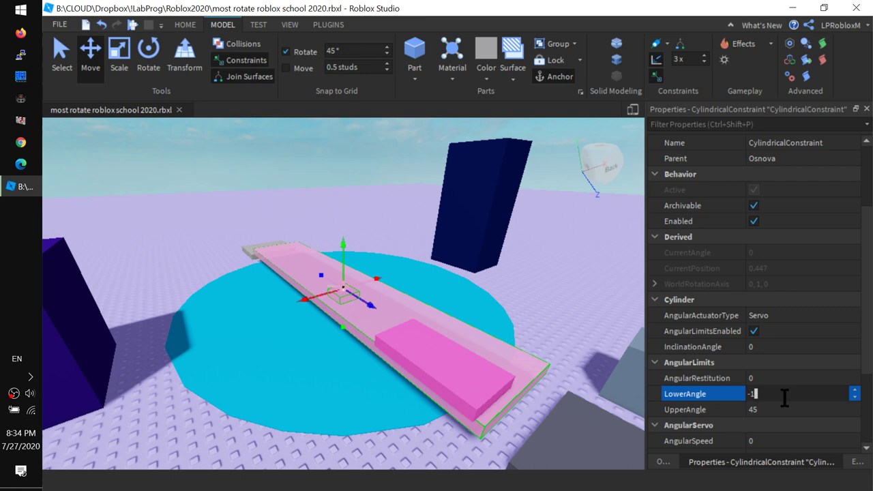
pyautogui.write('-180')
pyautogui.click(791, 404)
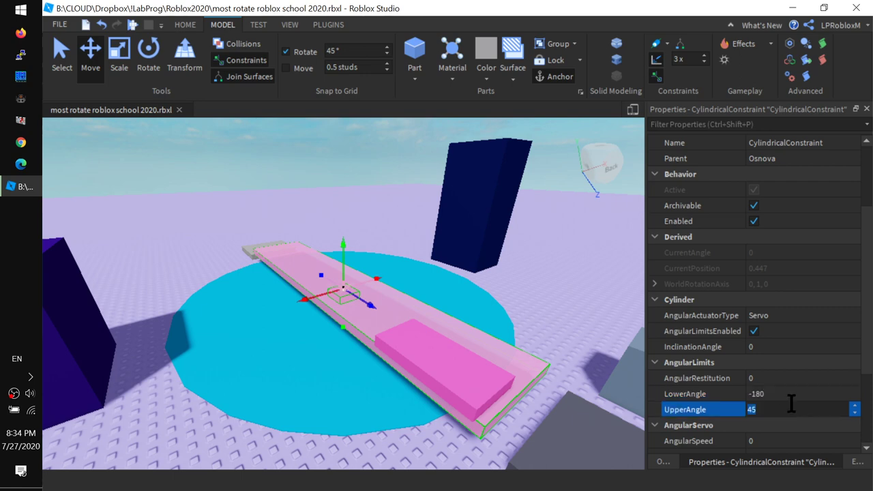
pyautogui.write('180')
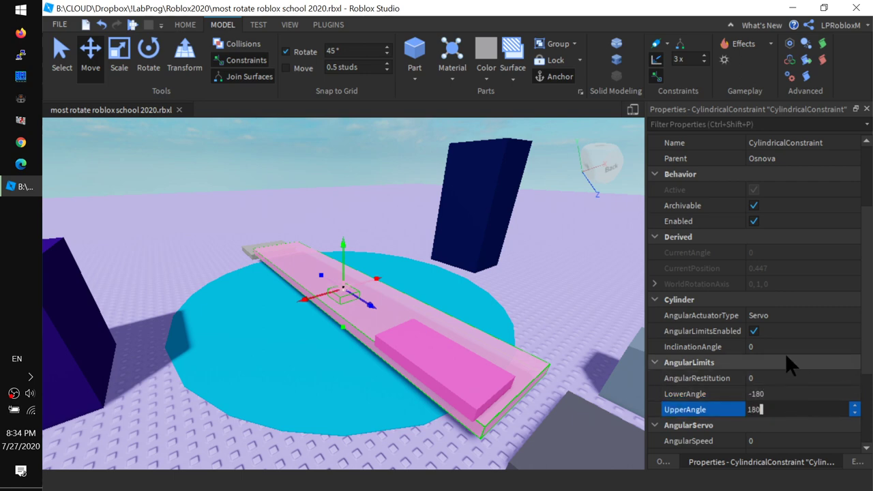
pyautogui.press('Return')
# Step: Set the constraint's angular servo to AngularSpeed 1 and ServoMaxTorque 1000000, keeping TargetAngle at 0
pyautogui.scroll(-2, 871, 361)
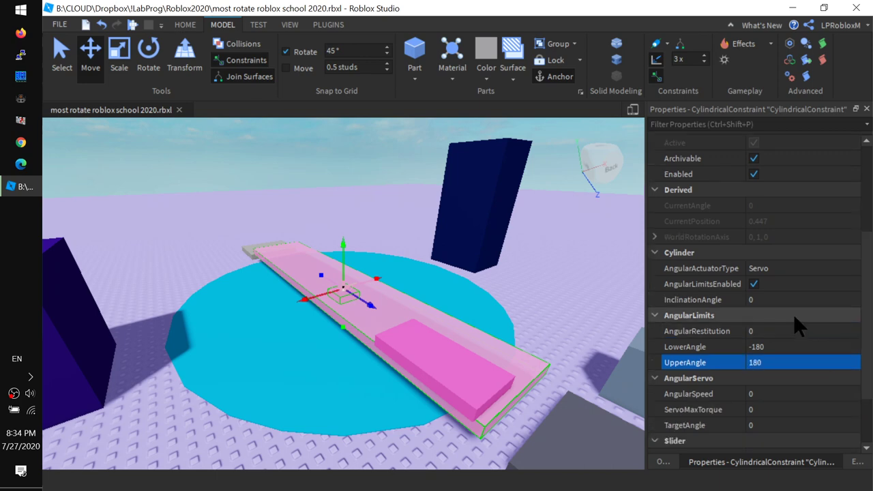
pyautogui.scroll(-1, 871, 383)
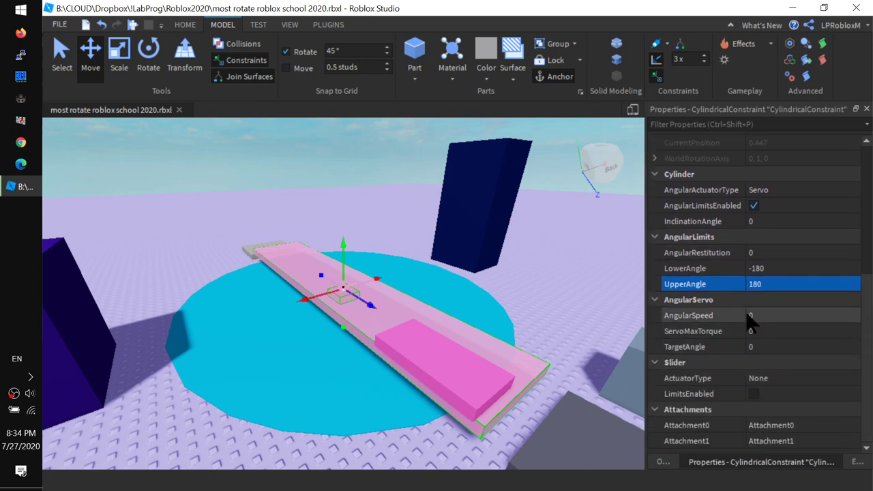
pyautogui.click(768, 315)
pyautogui.write('1')
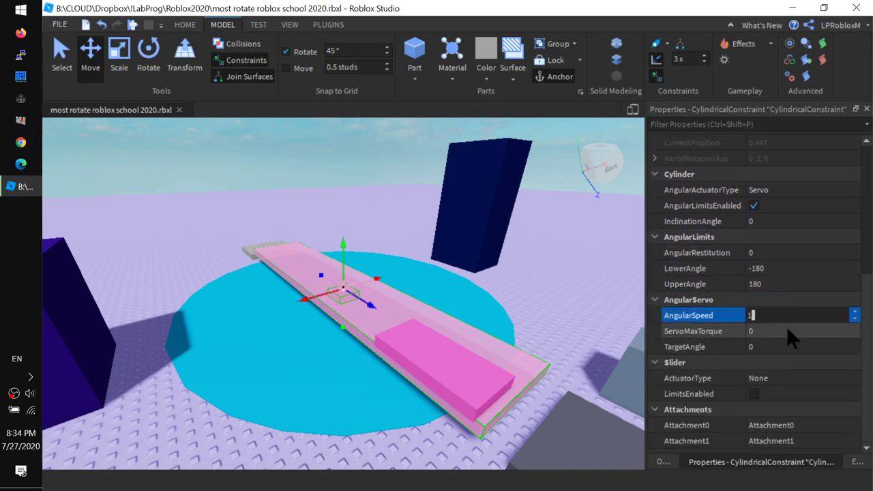
pyautogui.click(776, 329)
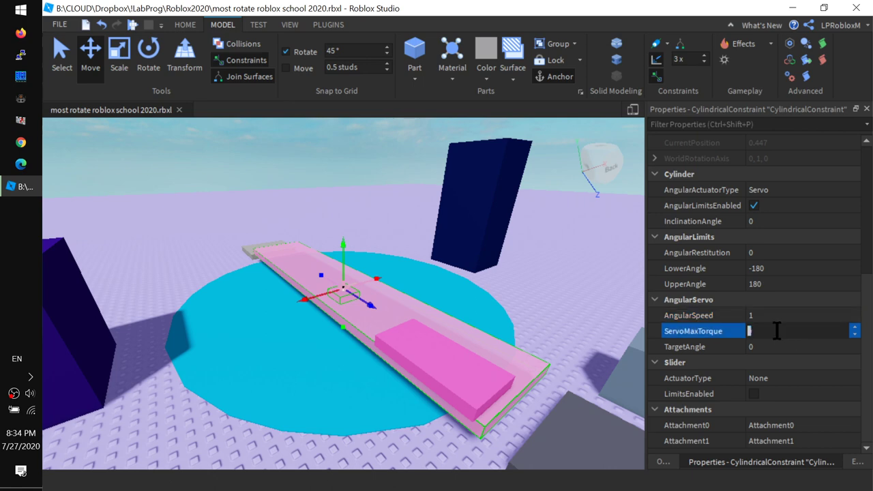
pyautogui.write('1000000')
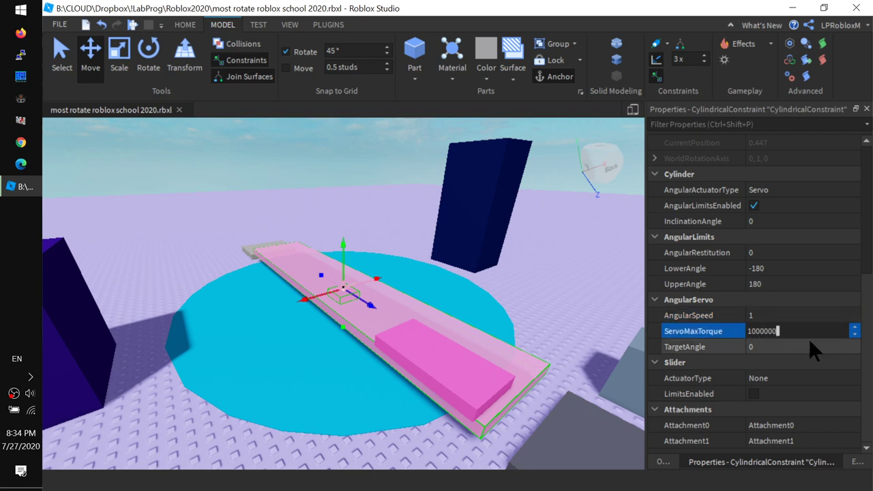
pyautogui.click(768, 344)
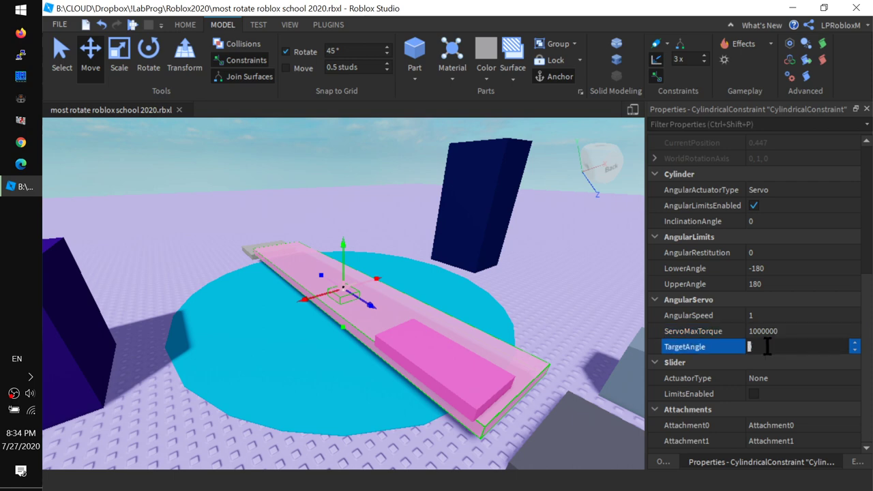
pyautogui.press('Return')
pyautogui.click(384, 424)
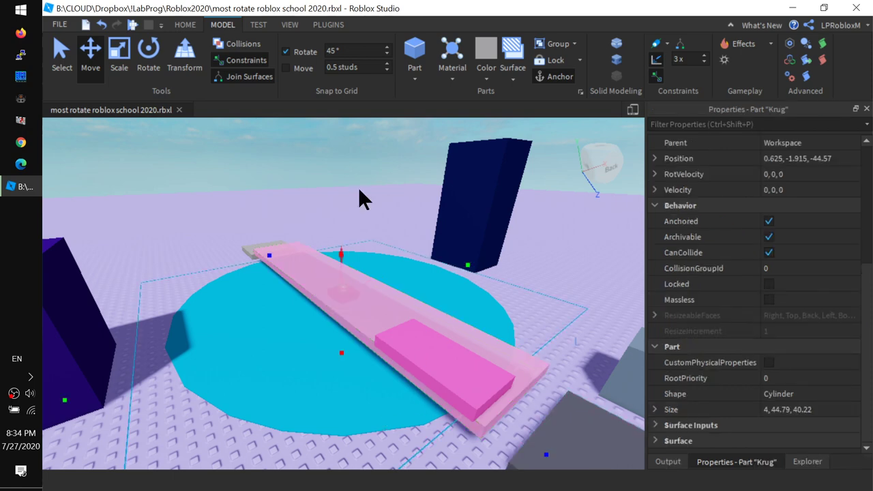
# Step: Playtest the place by running the character onto the bridge and around its pink block, and stop the test
pyautogui.click(133, 25)
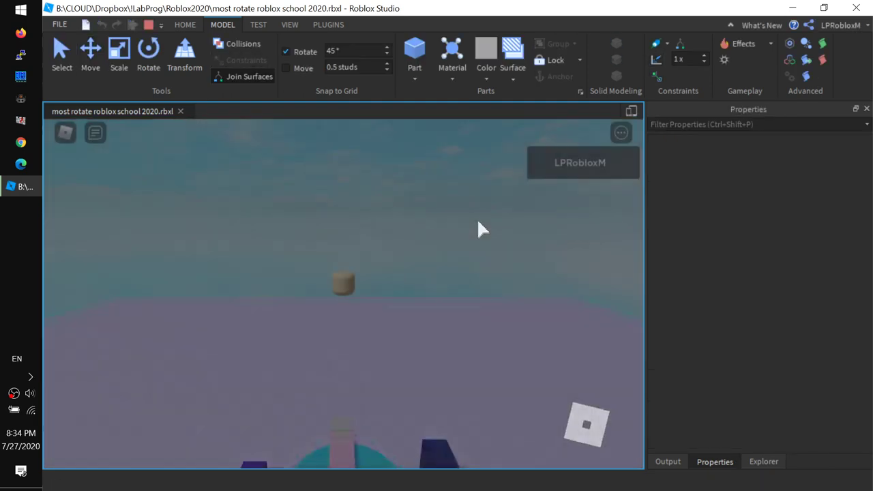
pyautogui.press('w')
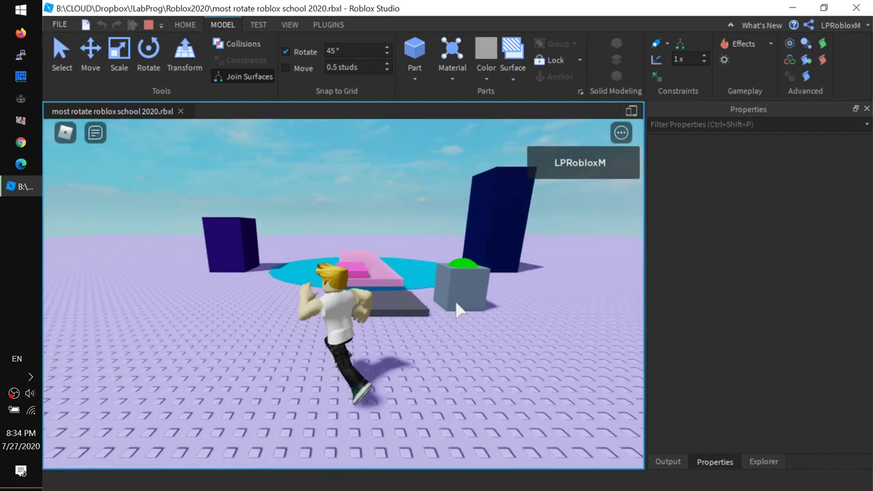
pyautogui.moveTo(455, 302); pyautogui.dragTo(448, 325, button='right')
pyautogui.press('d')
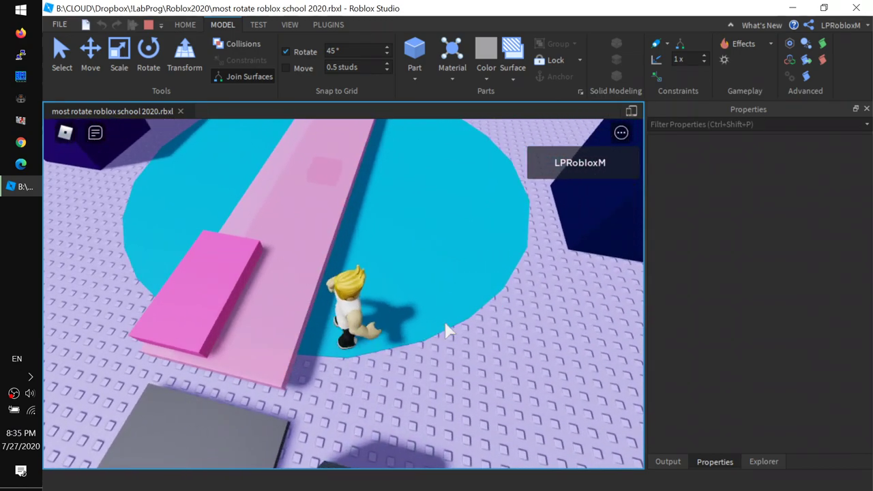
pyautogui.press('a')
pyautogui.press('d')
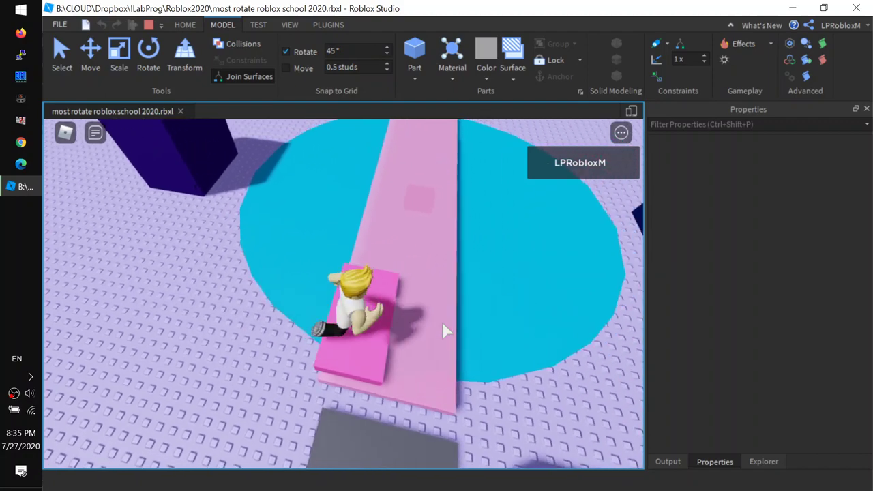
pyautogui.press('a')
pyautogui.press('a')
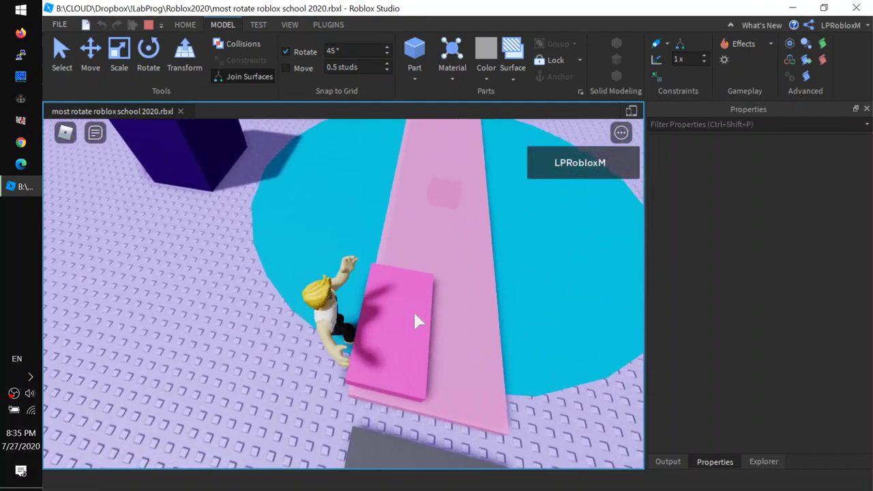
pyautogui.press('d')
pyautogui.moveTo(415, 314); pyautogui.dragTo(414, 312, button='right')
pyautogui.press('a')
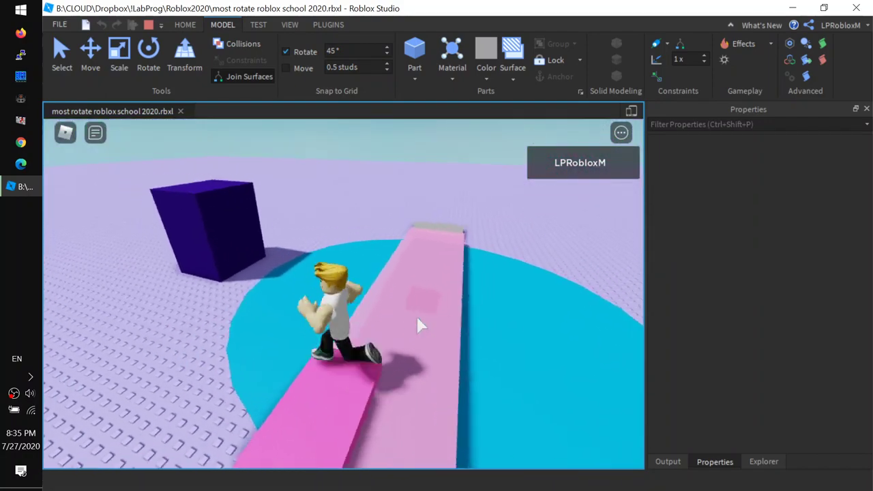
pyautogui.press('d')
pyautogui.press('s')
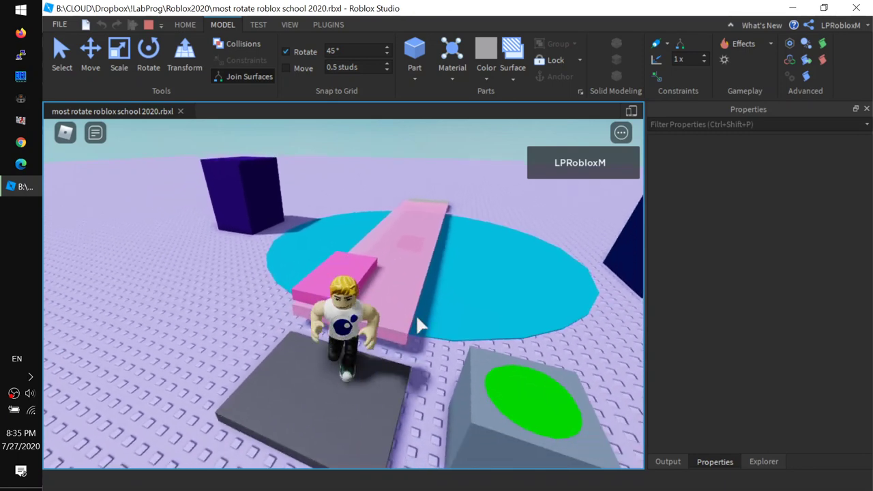
pyautogui.click(149, 25)
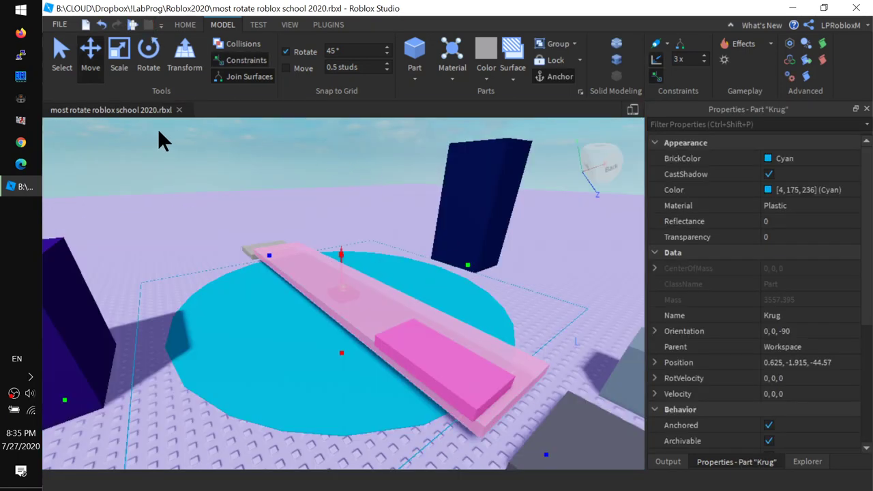
# Step: Select the green Knopka button on Pult1, expand its contents, and open its Script for editing
pyautogui.click(805, 462)
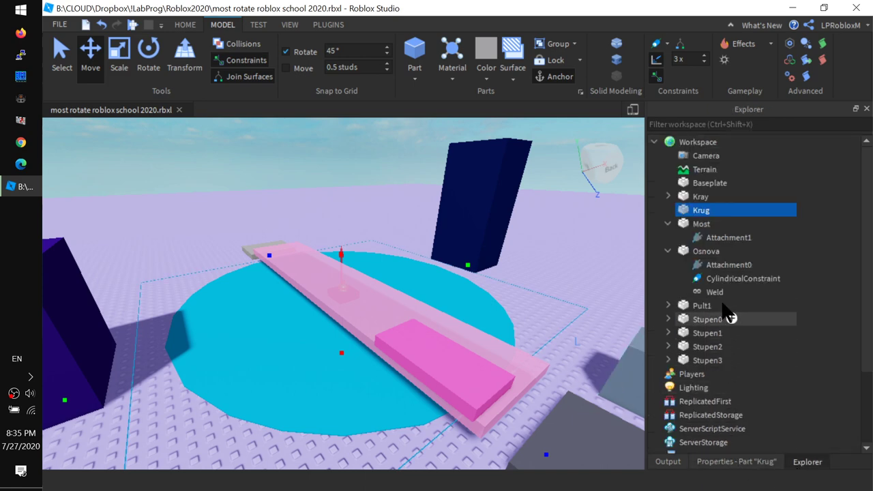
pyautogui.moveTo(477, 372); pyautogui.dragTo(566, 385, button='right')
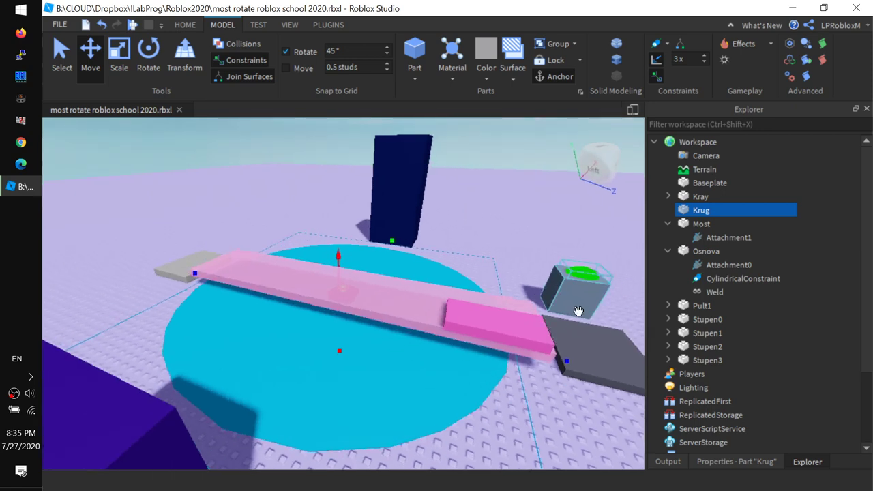
pyautogui.click(578, 283)
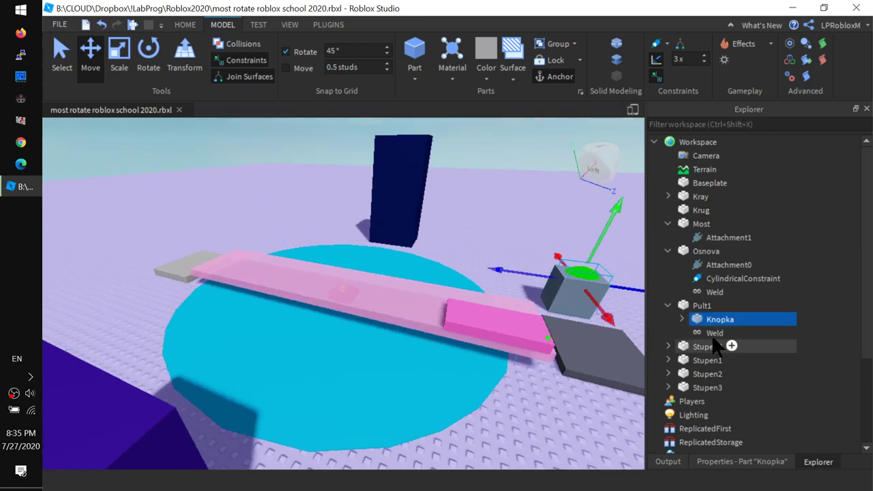
pyautogui.click(682, 320)
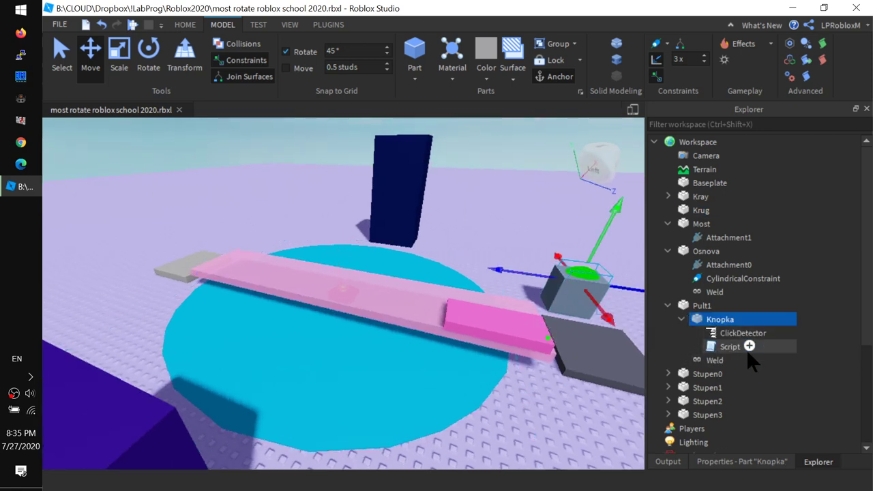
pyautogui.click(743, 319)
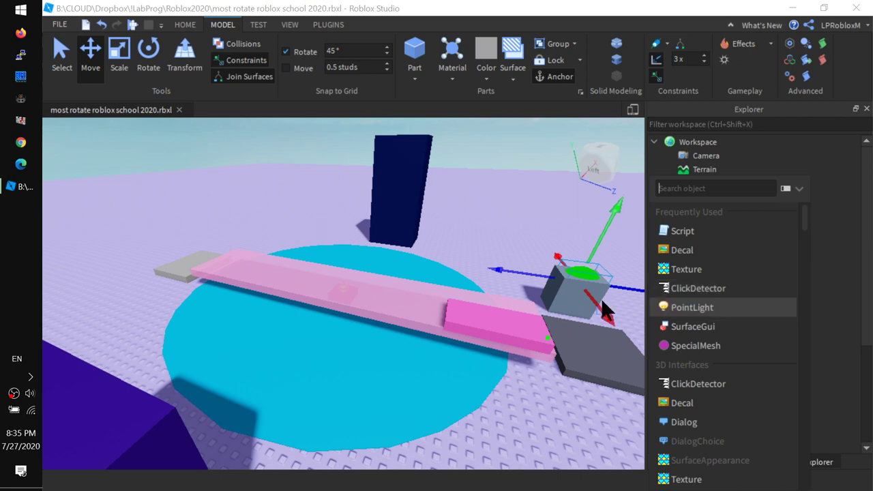
pyautogui.click(834, 296)
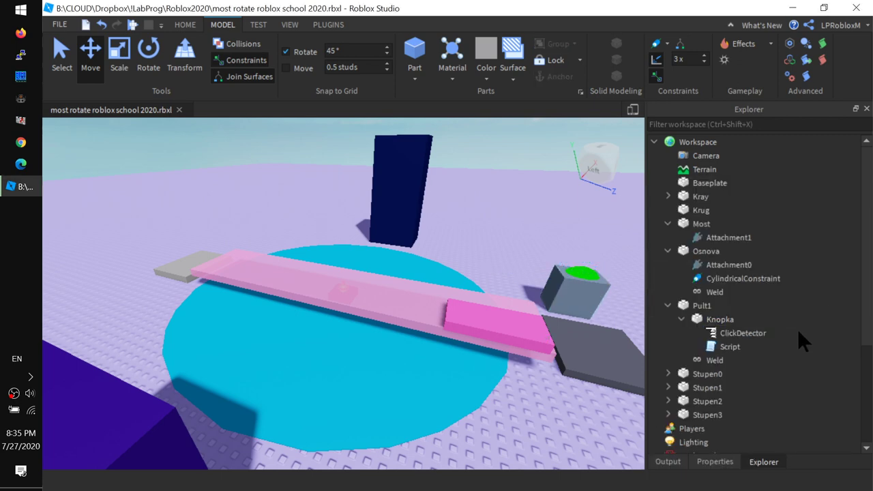
pyautogui.click(743, 335)
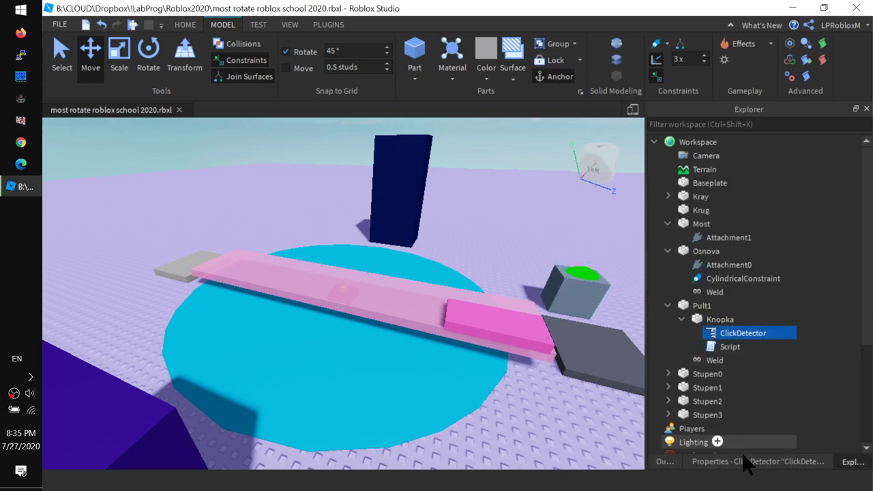
pyautogui.doubleClick(727, 347)
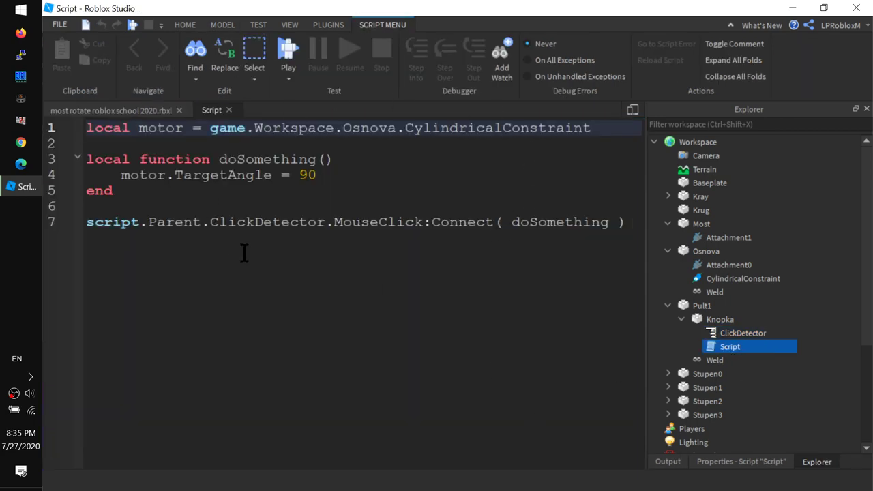
# Step: Examine the script's motor variable, its path to the cylindrical constraint, and the doSomething function
pyautogui.doubleClick(154, 128)
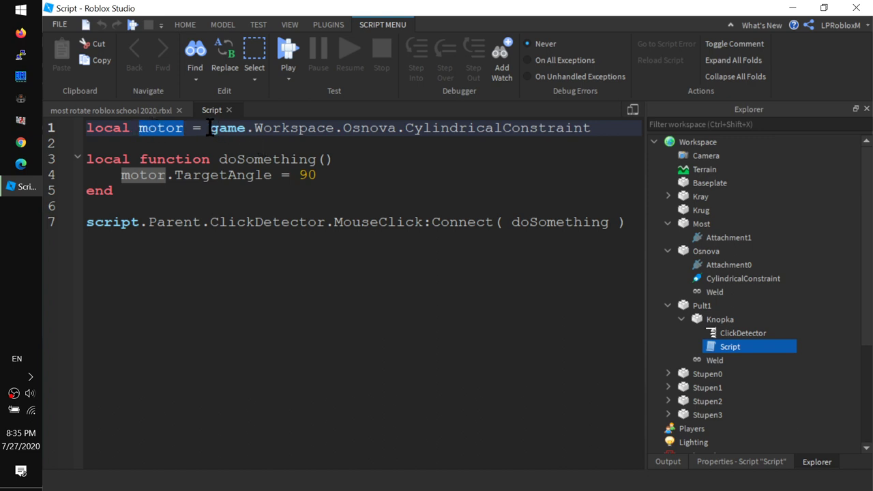
pyautogui.moveTo(211, 128); pyautogui.dragTo(592, 129)
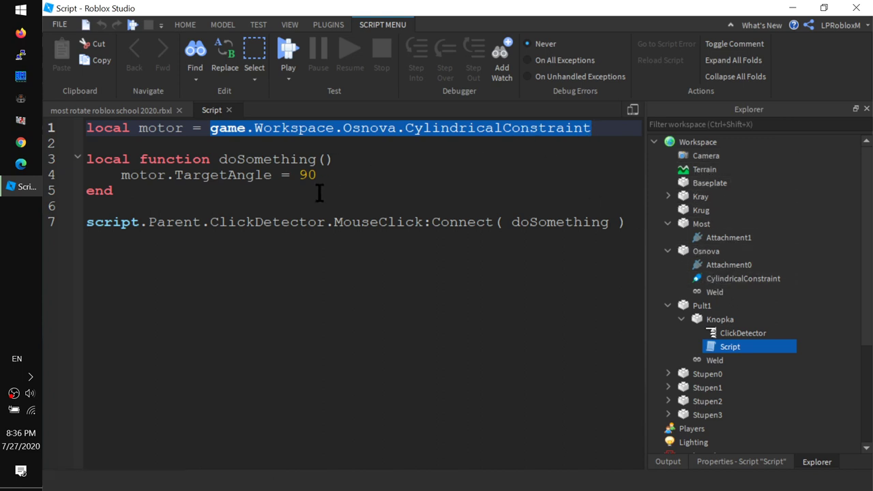
pyautogui.doubleClick(145, 129)
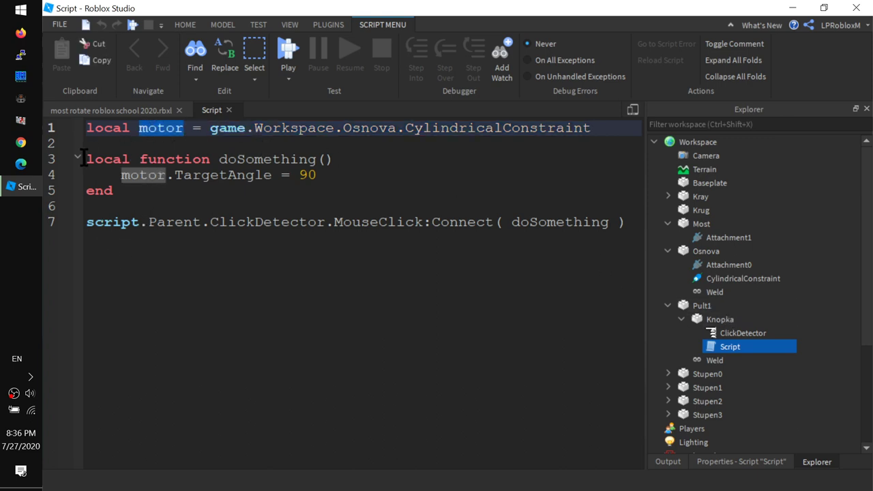
pyautogui.moveTo(219, 160); pyautogui.dragTo(321, 161)
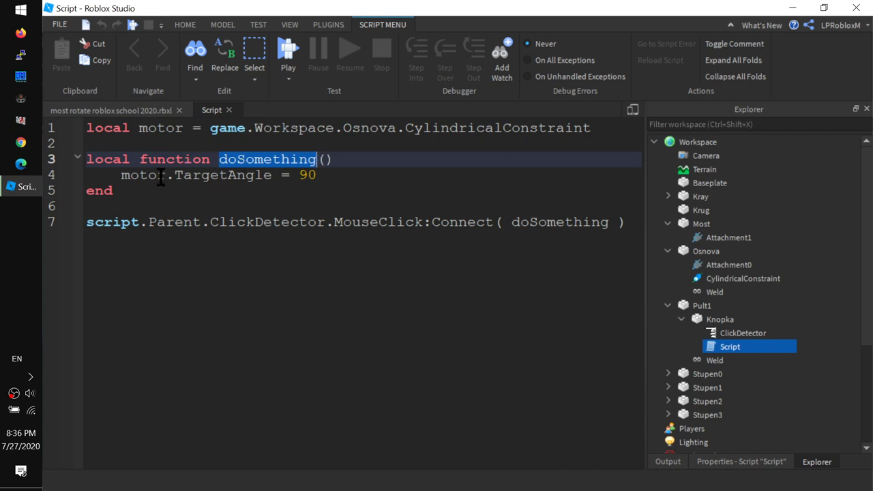
pyautogui.moveTo(121, 175); pyautogui.dragTo(160, 175)
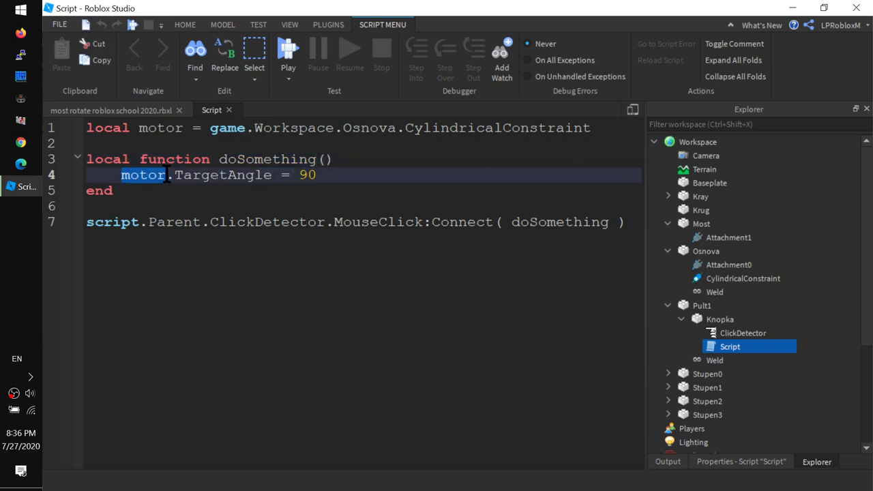
# Step: Look through the properties of Osnova's CylindricalConstraint down to the angular servo's TargetAngle
pyautogui.moveTo(715, 344)
pyautogui.click(715, 281)
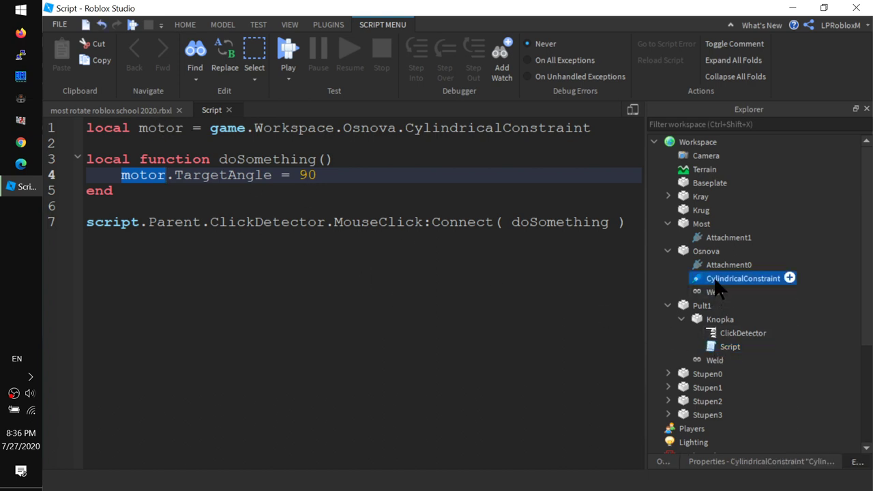
pyautogui.click(717, 465)
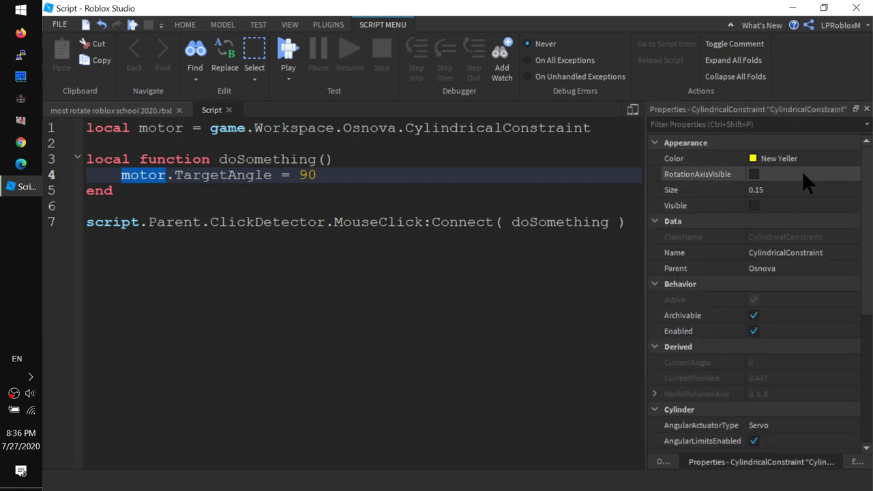
pyautogui.scroll(-3, 779, 229)
pyautogui.scroll(-2, 757, 280)
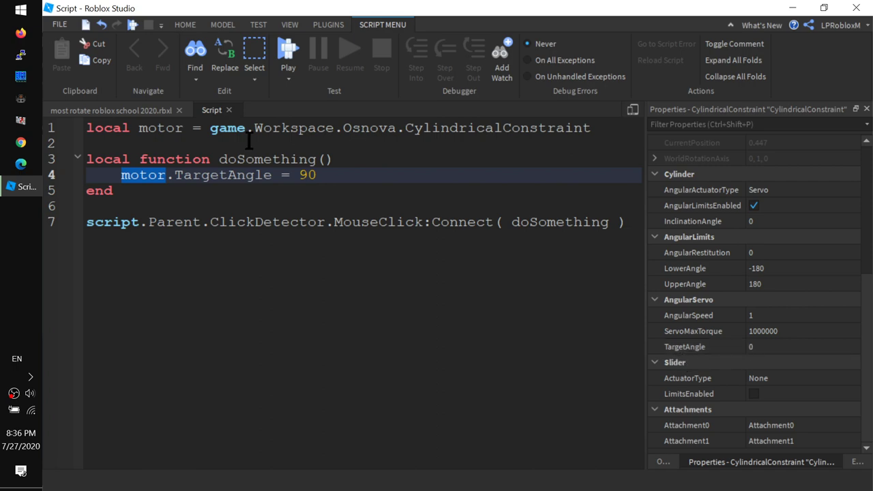
# Step: Examine the bridge's orientation in the scene and the script line that assigns 90 to motor.TargetAngle
pyautogui.click(116, 110)
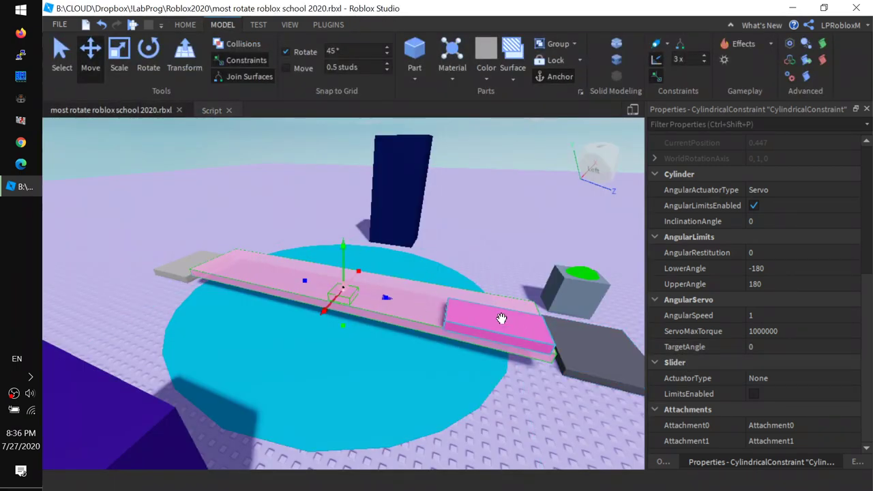
pyautogui.moveTo(503, 316); pyautogui.dragTo(478, 390, button='right')
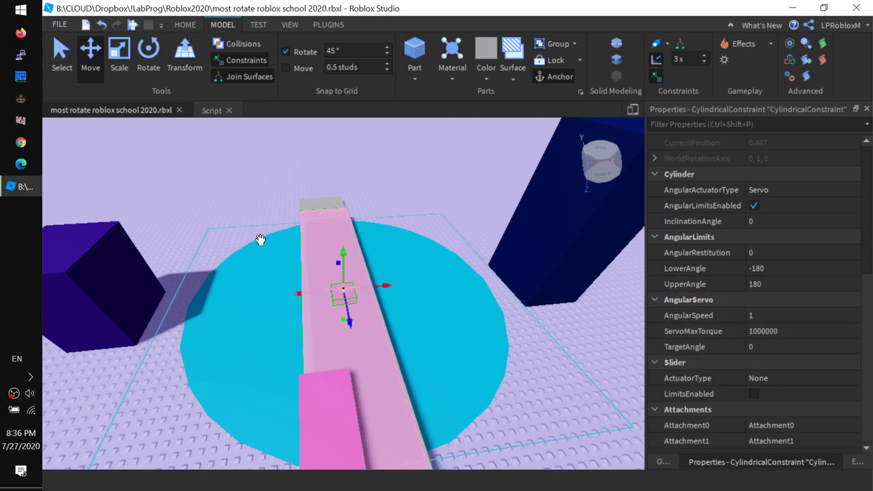
pyautogui.scroll(-3, 316, 337)
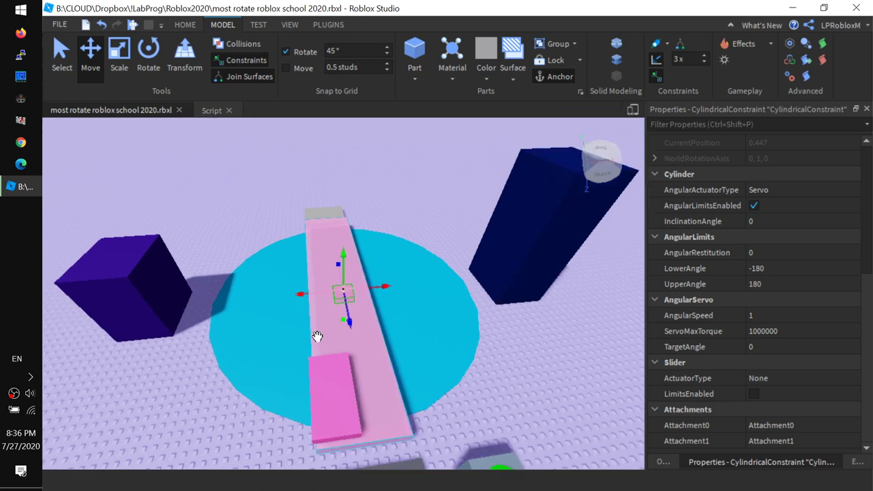
pyautogui.moveTo(250, 382); pyautogui.dragTo(251, 382, button='right')
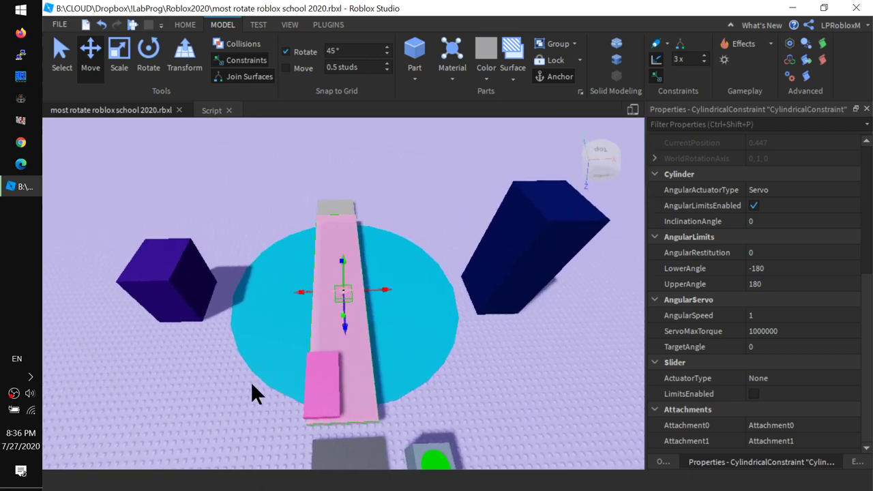
pyautogui.click(211, 110)
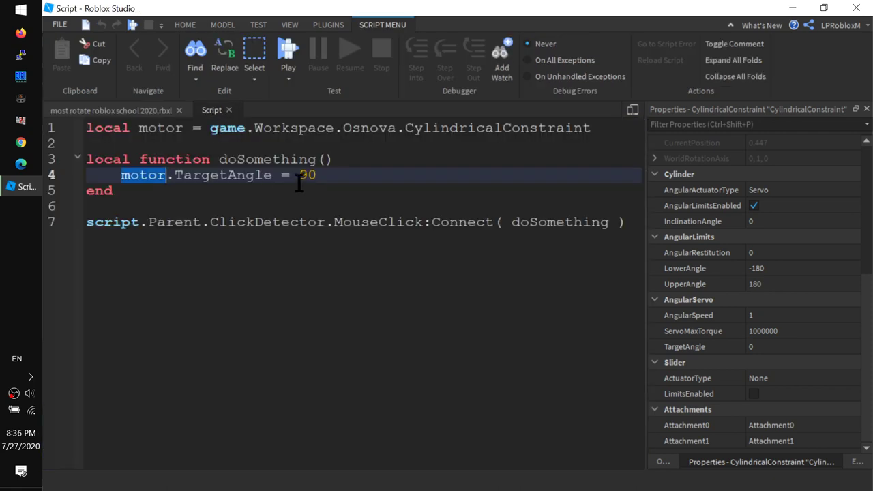
pyautogui.moveTo(298, 174); pyautogui.dragTo(326, 174)
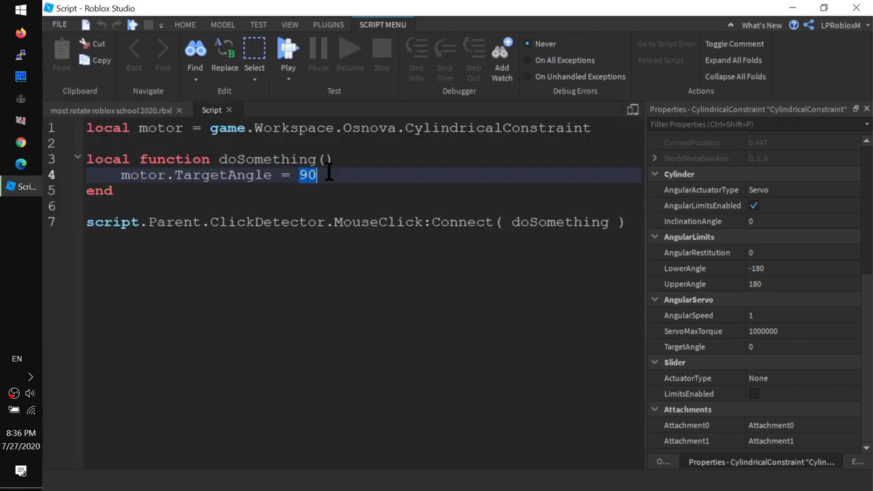
pyautogui.moveTo(121, 175); pyautogui.dragTo(364, 176)
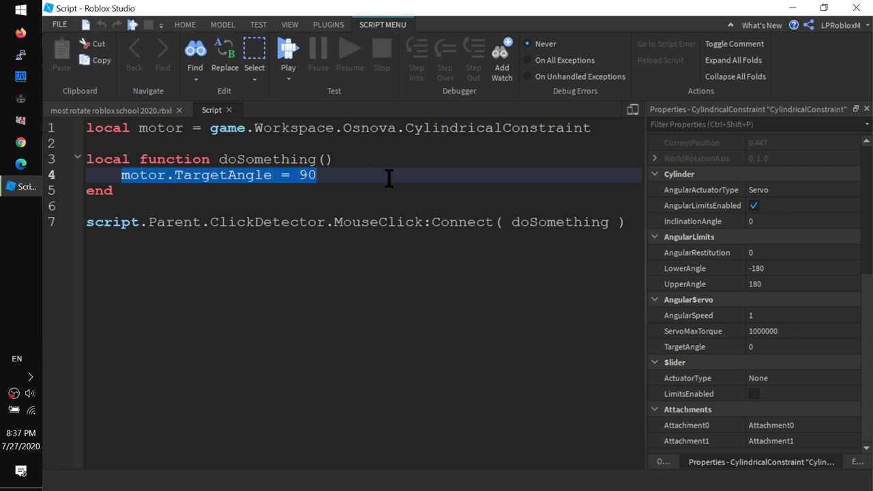
# Step: Trace the script's script.Parent.ClickDetector path through the object hierarchy, checking Script, its parent Knopka, and the ClickDetector
pyautogui.click(101, 224)
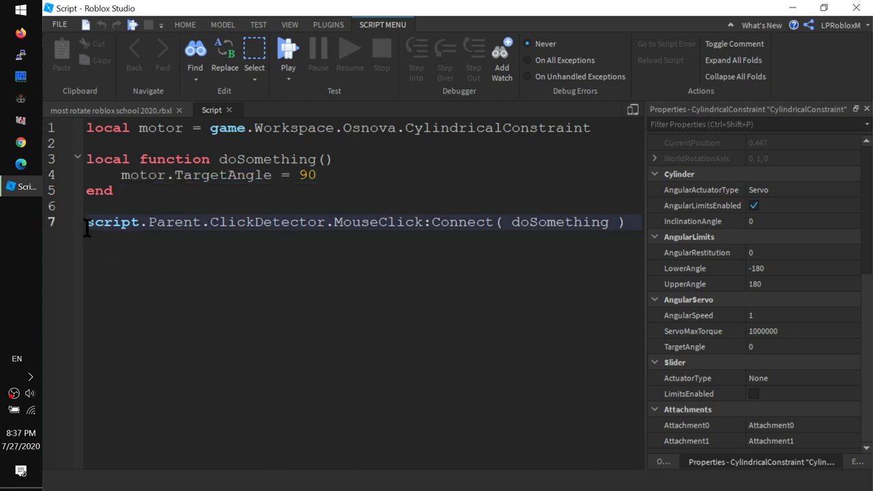
pyautogui.moveTo(87, 225); pyautogui.dragTo(199, 229)
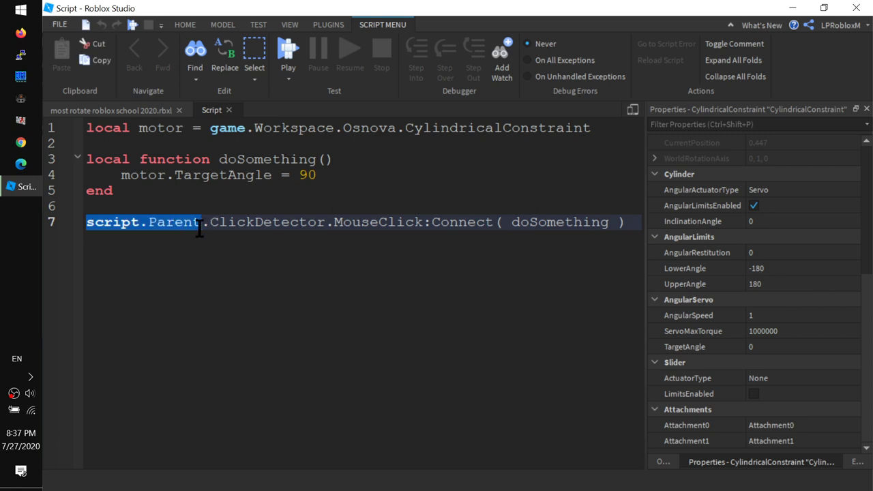
pyautogui.doubleClick(251, 223)
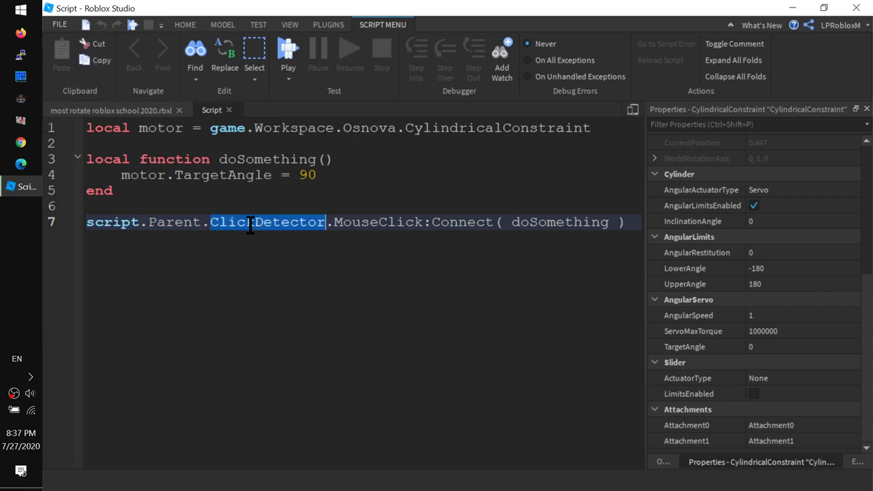
pyautogui.click(660, 464)
pyautogui.click(761, 464)
pyautogui.click(858, 463)
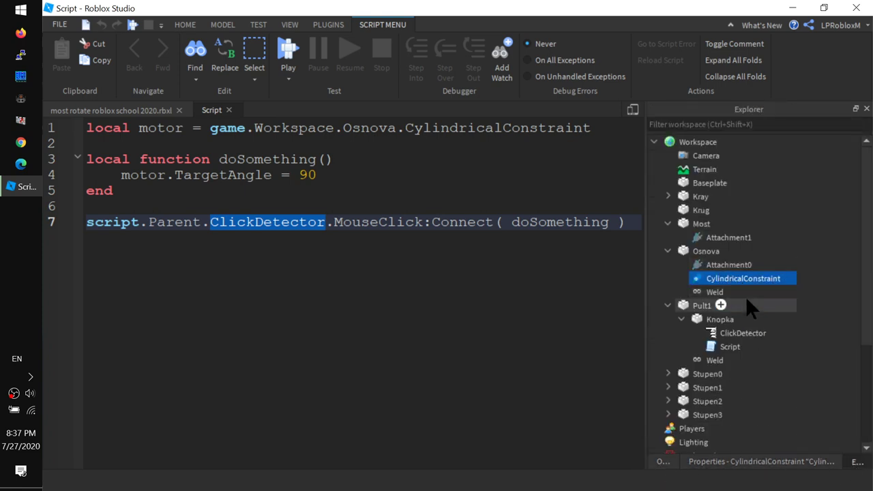
pyautogui.click(729, 347)
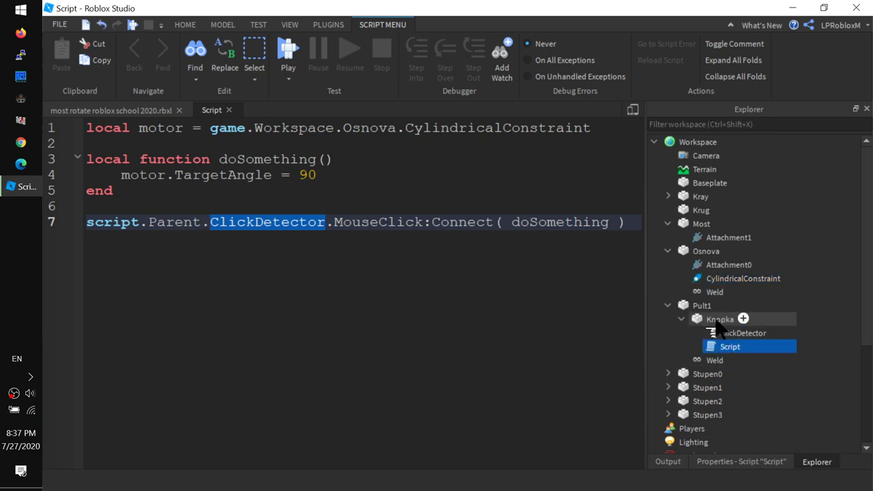
pyautogui.click(717, 321)
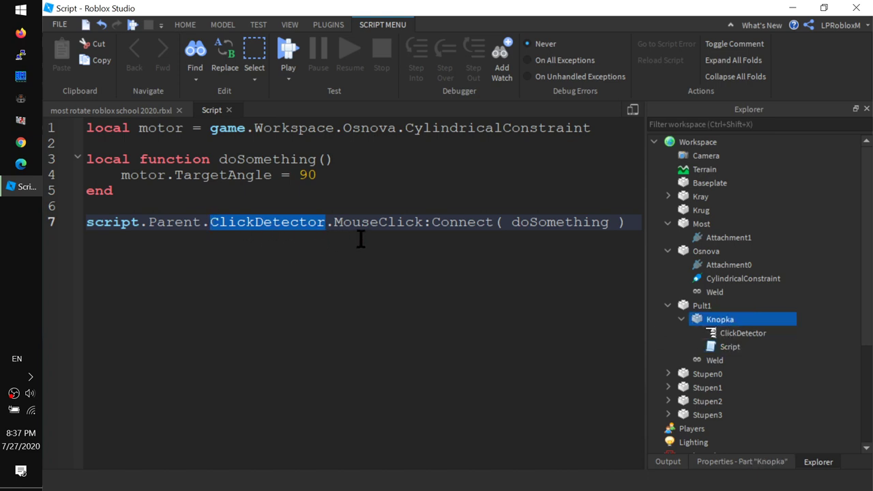
pyautogui.click(740, 333)
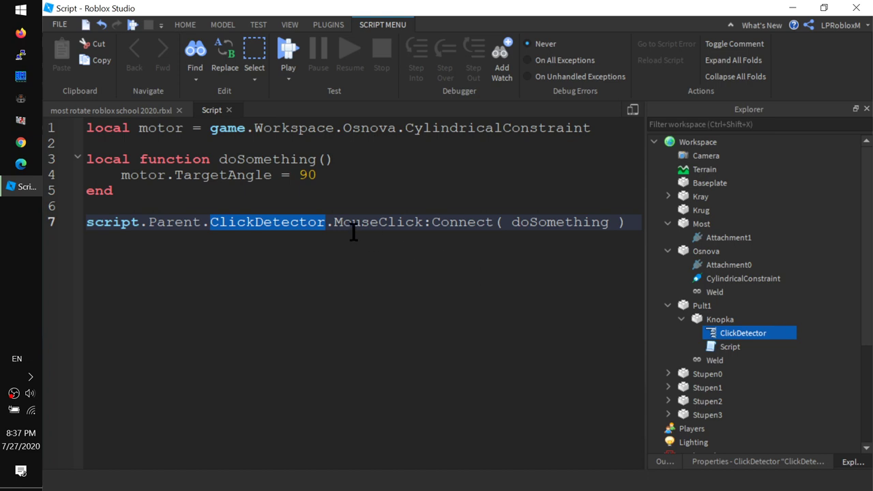
# Step: Examine the MouseClick:Connect( doSomething ) call against the bridge and green button in the scene and Knopka's ClickDetector
pyautogui.moveTo(334, 223); pyautogui.dragTo(423, 225)
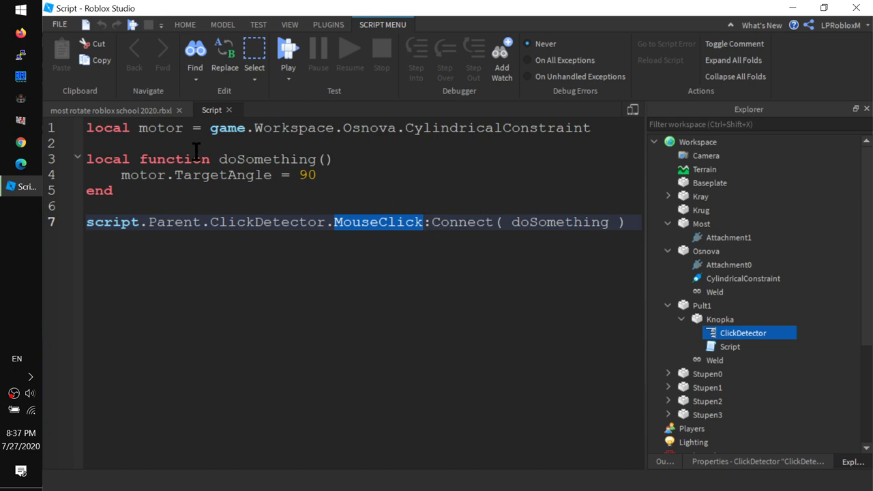
pyautogui.click(111, 110)
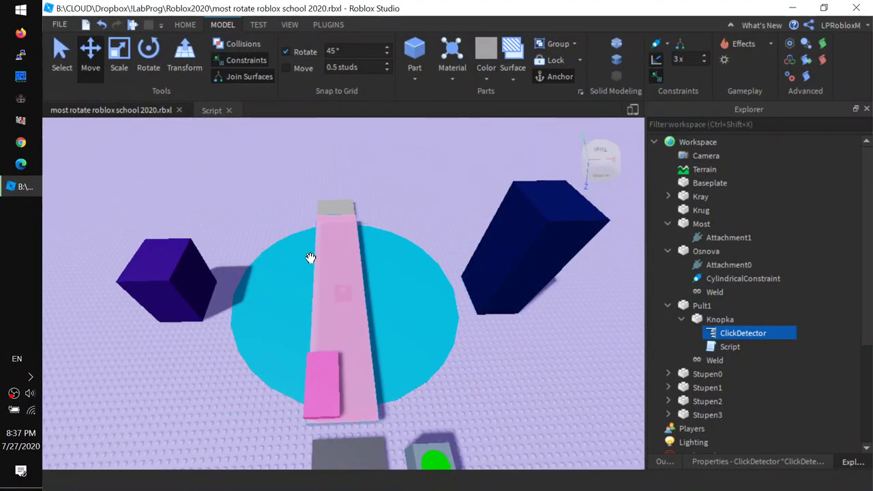
pyautogui.click(212, 111)
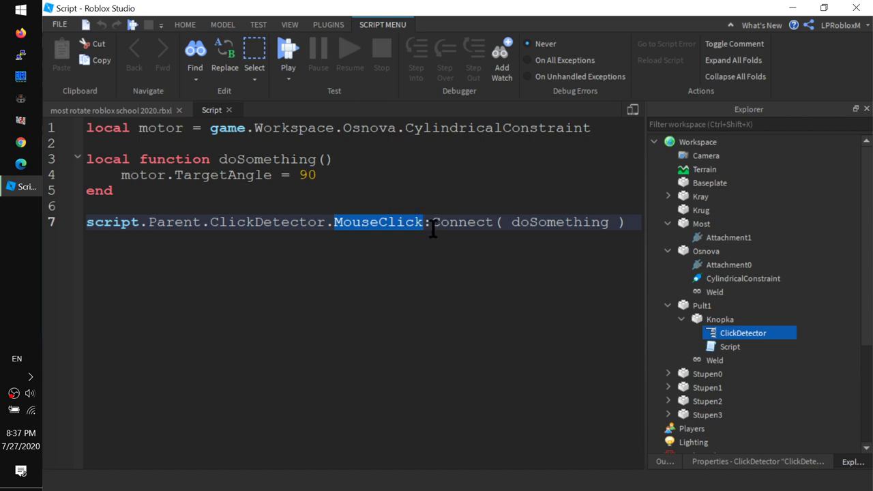
pyautogui.doubleClick(457, 222)
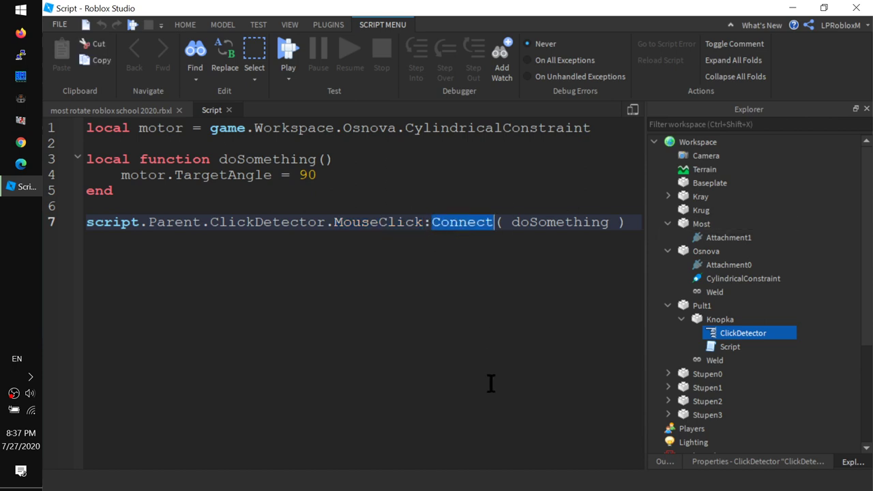
pyautogui.moveTo(504, 222); pyautogui.dragTo(610, 222)
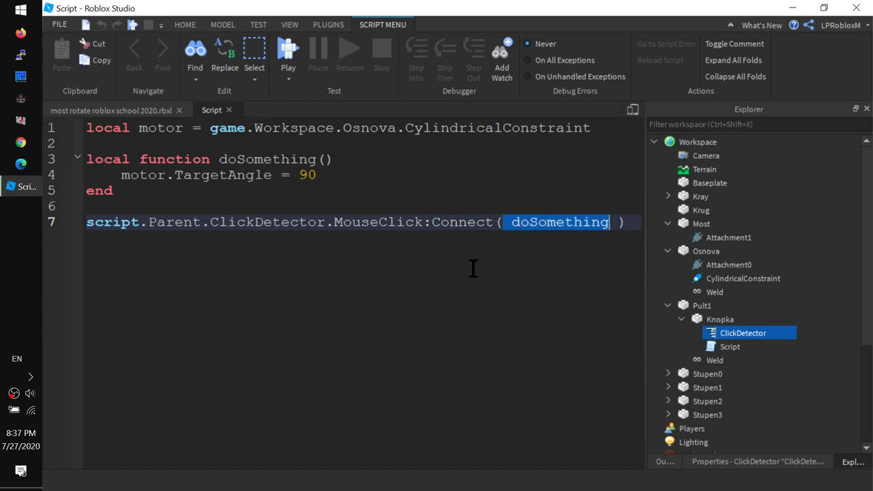
pyautogui.click(131, 110)
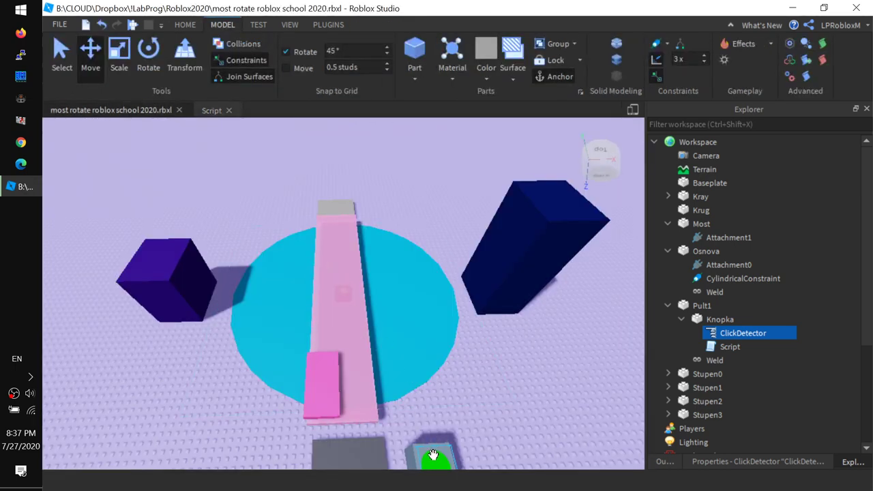
pyautogui.moveTo(473, 444); pyautogui.dragTo(473, 441, button='right')
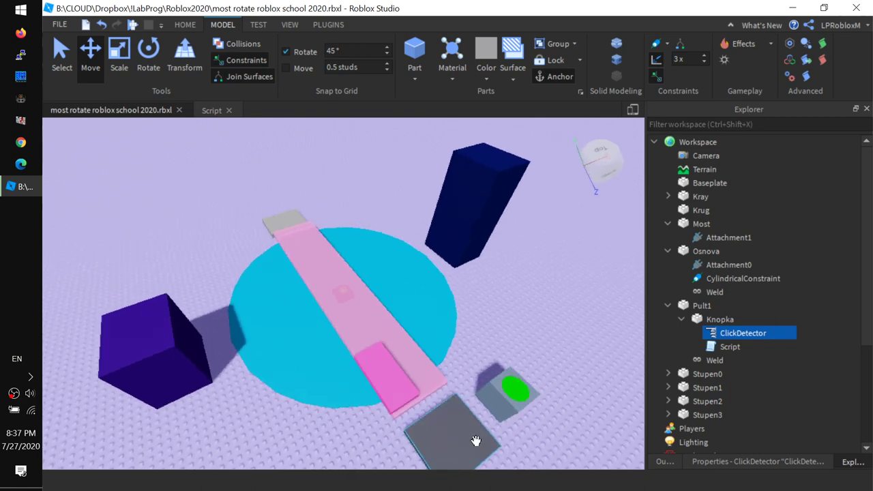
pyautogui.click(211, 112)
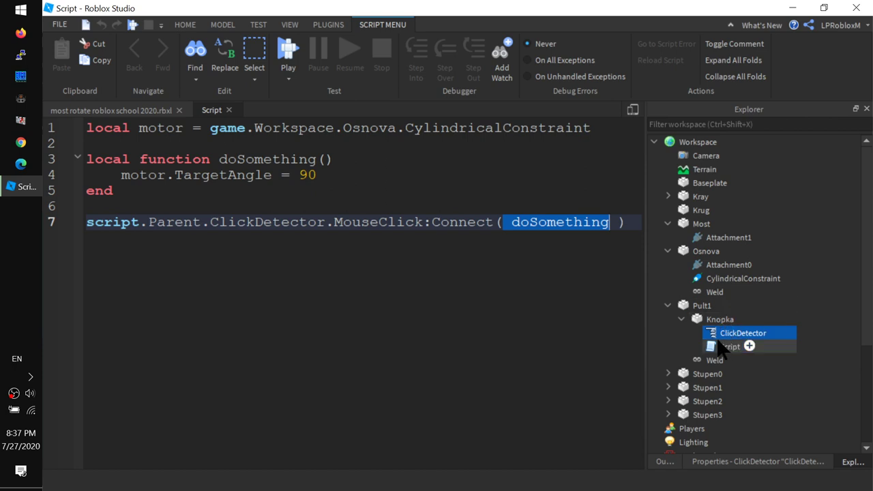
pyautogui.moveTo(716, 323)
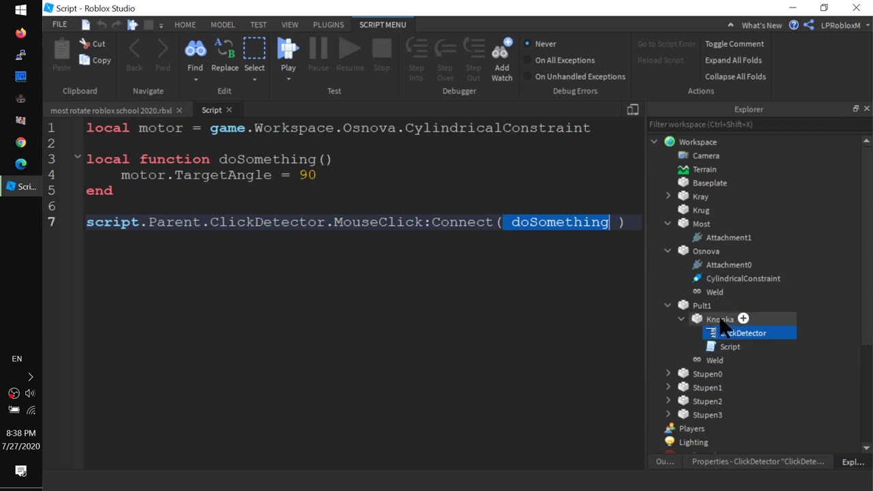
pyautogui.click(721, 320)
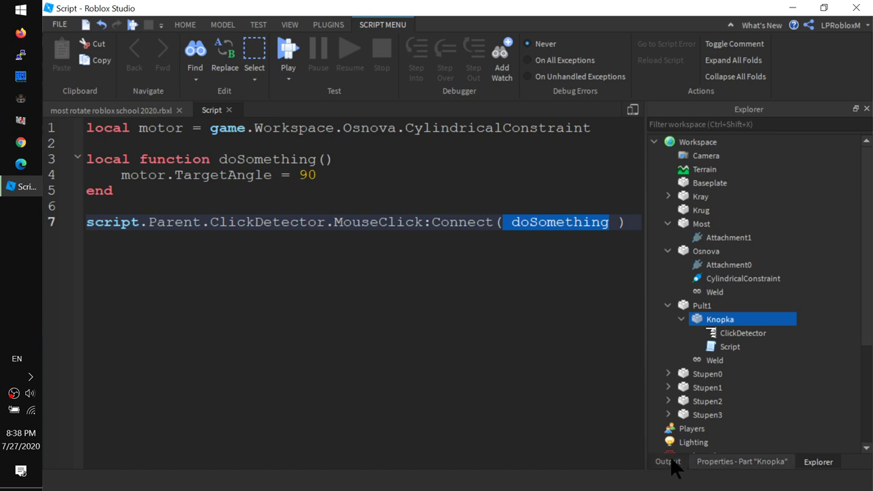
pyautogui.click(729, 335)
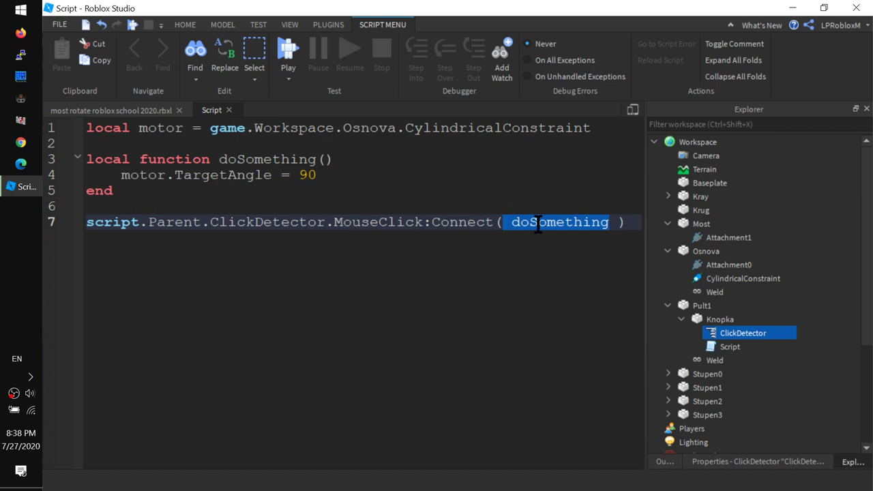
# Step: Playtest the place by walking the character onto the dark gray slab and activating the green button, and stop the test
pyautogui.click(111, 109)
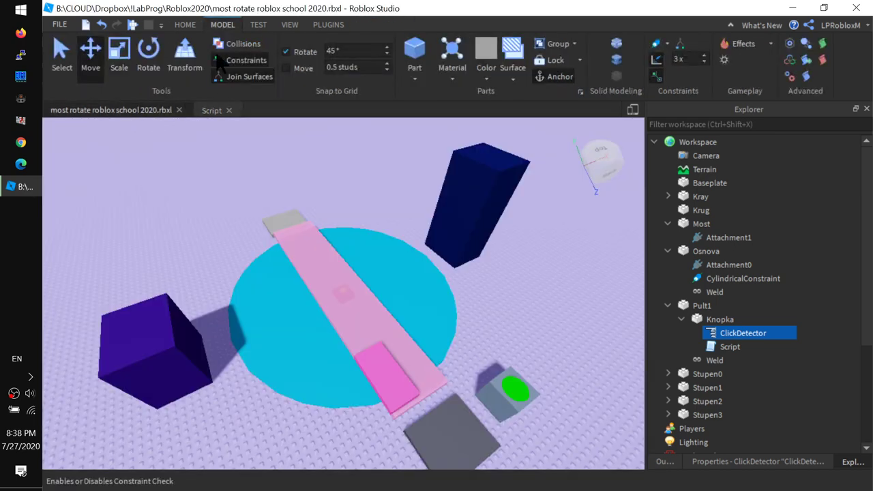
pyautogui.click(133, 24)
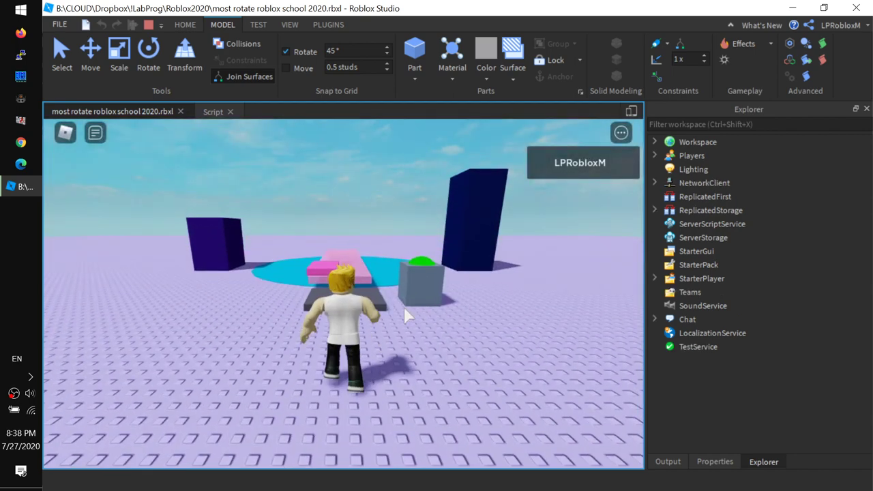
pyautogui.press('w')
pyautogui.moveTo(404, 308); pyautogui.dragTo(394, 326, button='right')
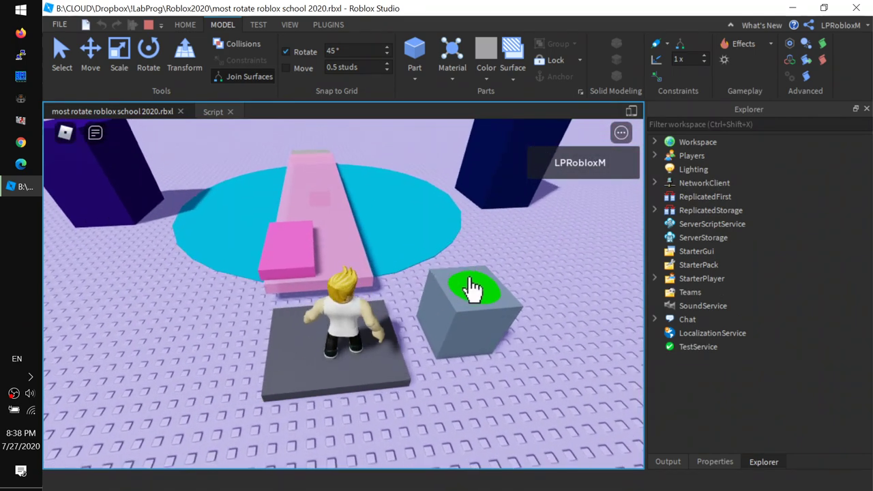
pyautogui.click(475, 292)
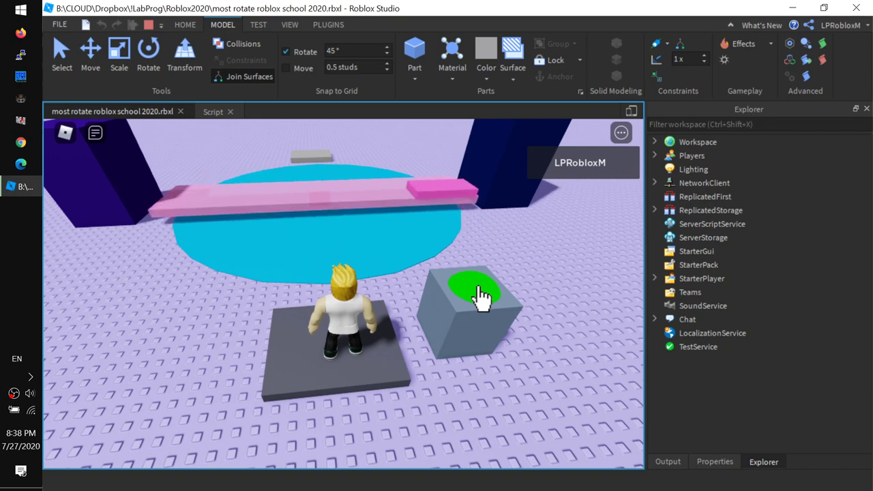
pyautogui.click(148, 30)
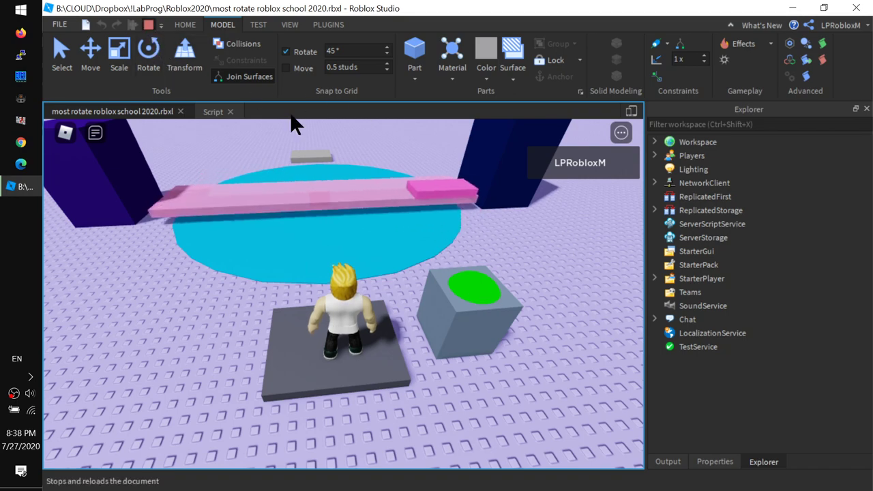
# Step: Duplicate the Pult1 console with its green button and place the copy on the opposite side of the dark gray slab
pyautogui.moveTo(514, 307); pyautogui.dragTo(514, 307, button='right')
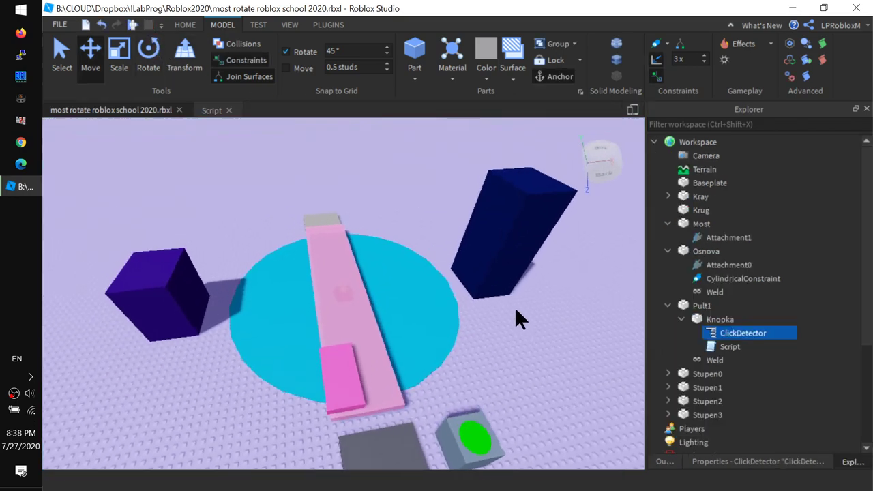
pyautogui.moveTo(535, 467); pyautogui.dragTo(535, 474, button='right')
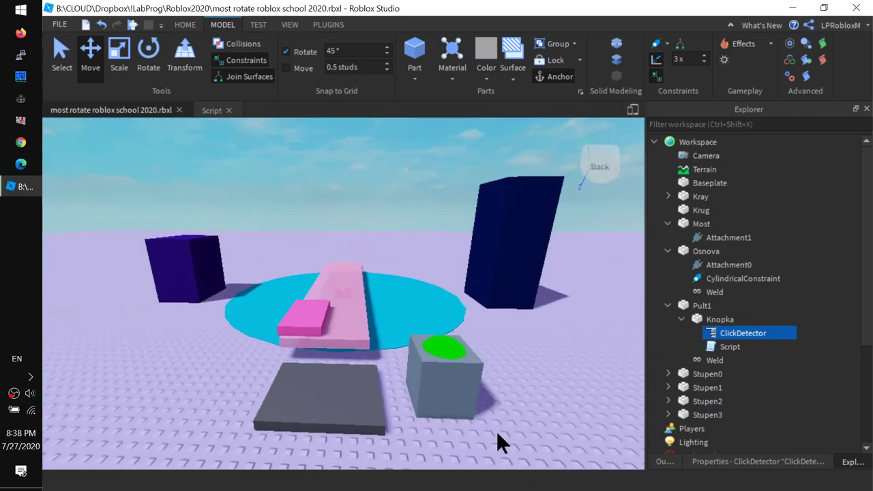
pyautogui.click(456, 391)
pyautogui.scroll(1, 453, 435)
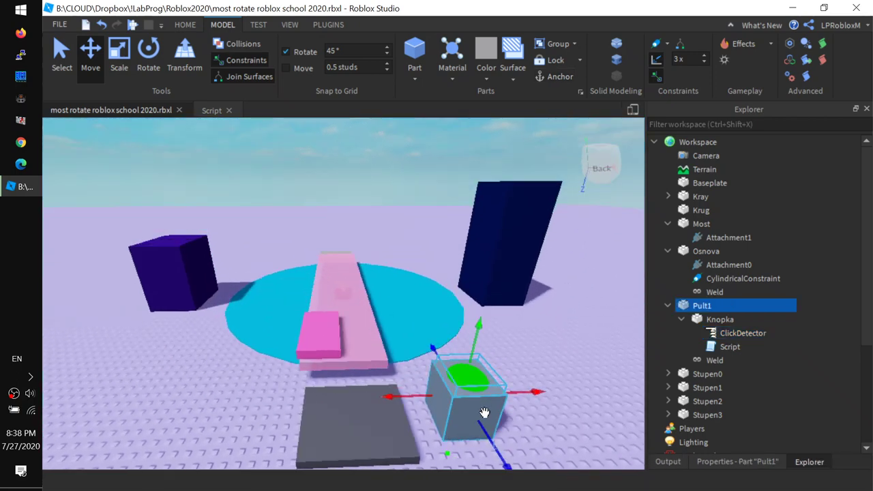
pyautogui.hotkey('ctrl', 'd')
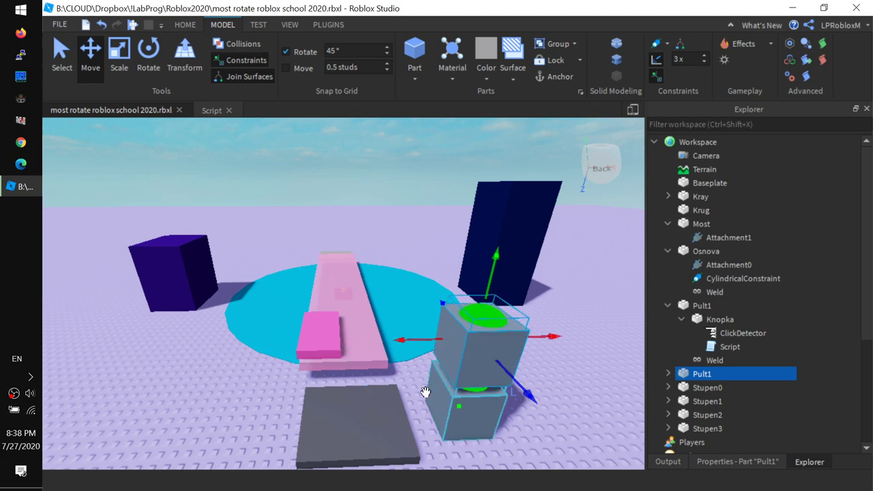
pyautogui.moveTo(461, 382); pyautogui.dragTo(196, 456)
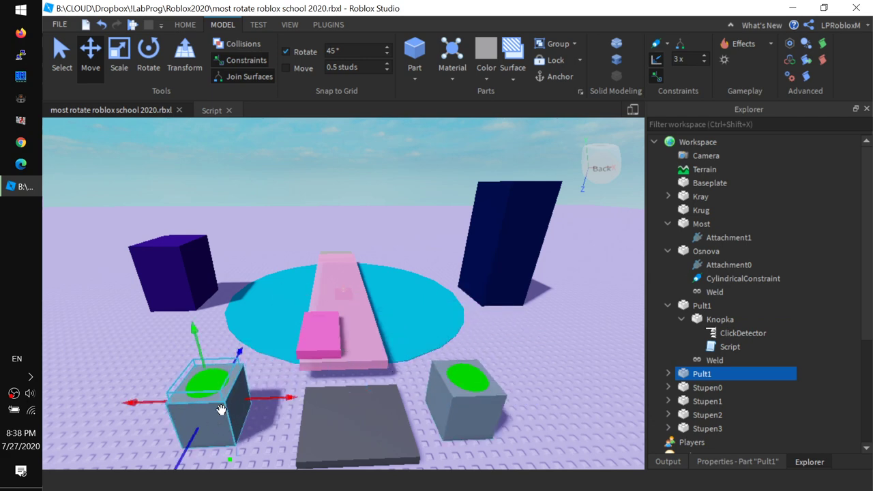
# Step: Rename the duplicated console as Pult2
pyautogui.click(201, 382)
pyautogui.click(702, 374)
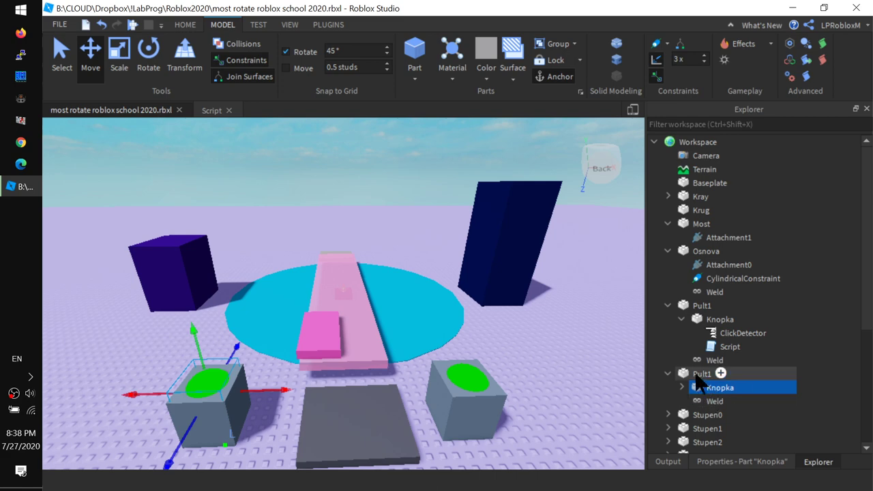
pyautogui.doubleClick(724, 378)
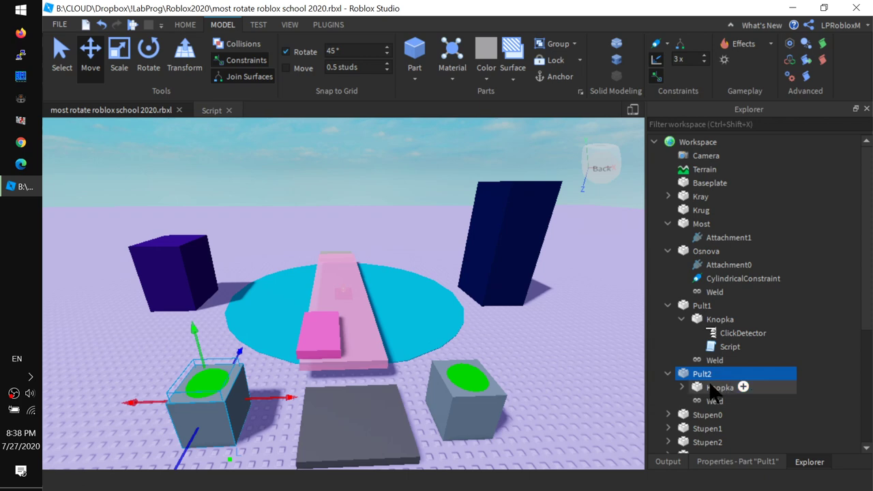
# Step: Recolor the Knopka button of Pult2 yellow and check the ClickDetector and Script it contains
pyautogui.click(717, 387)
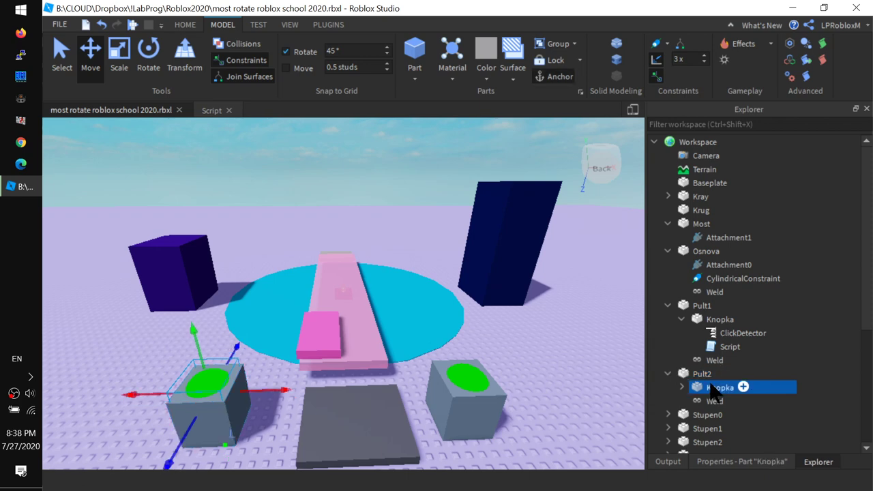
pyautogui.click(488, 75)
pyautogui.click(491, 185)
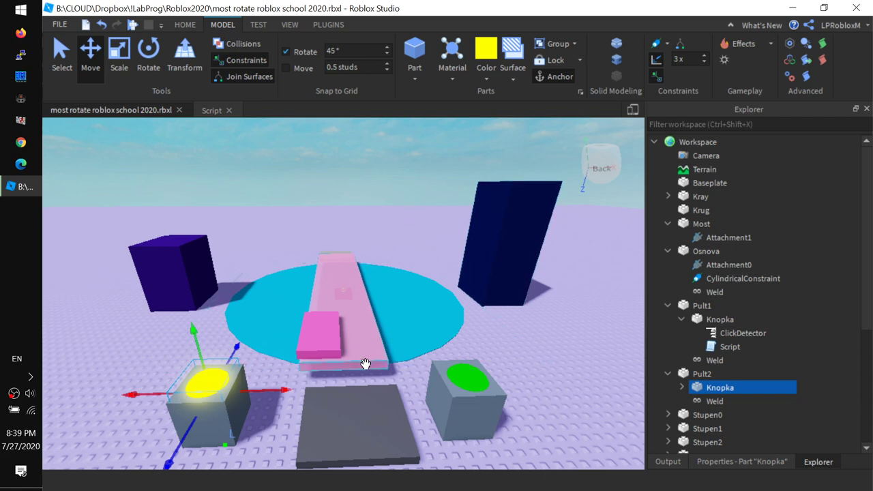
pyautogui.moveTo(367, 362); pyautogui.dragTo(360, 383, button='right')
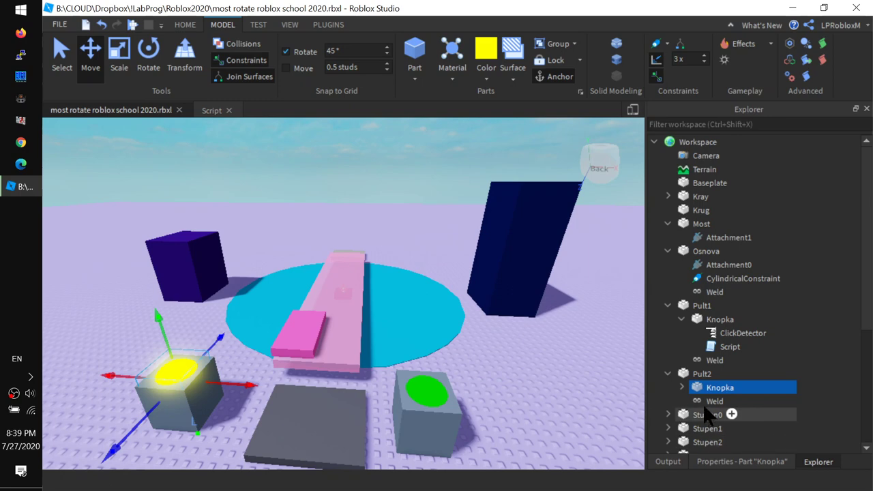
pyautogui.click(683, 387)
pyautogui.click(729, 401)
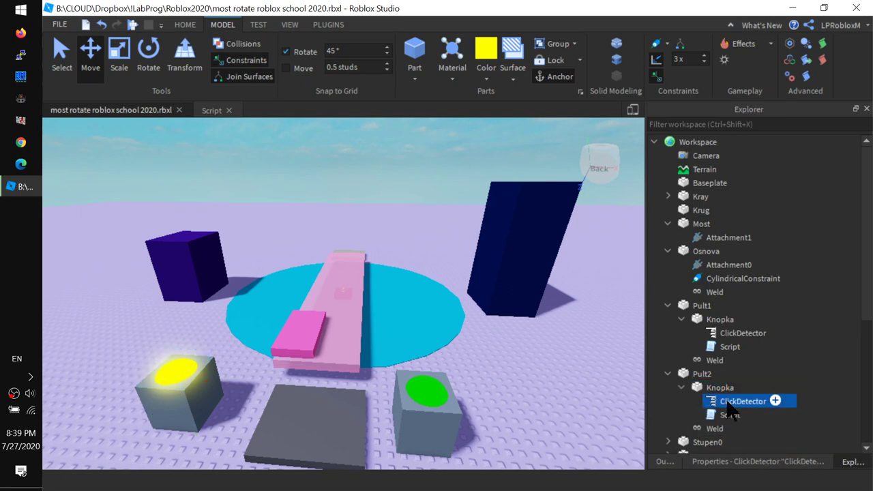
pyautogui.click(727, 416)
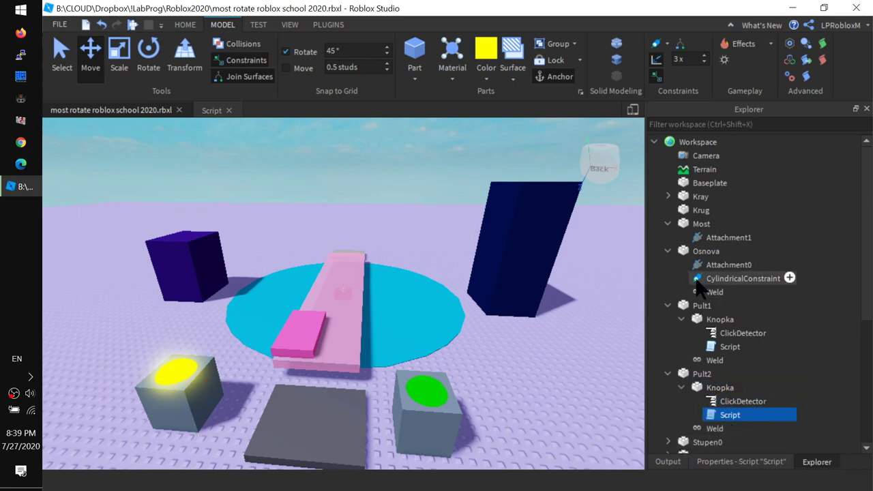
# Step: Set the slider ActuatorType of Osnova's CylindricalConstraint to Servo and enable its slider limits
pyautogui.click(729, 280)
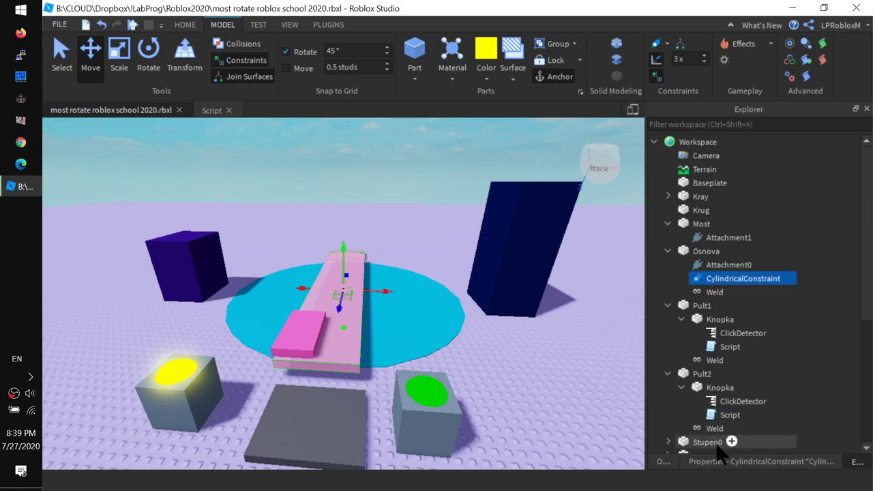
pyautogui.moveTo(425, 296); pyautogui.dragTo(512, 341, button='right')
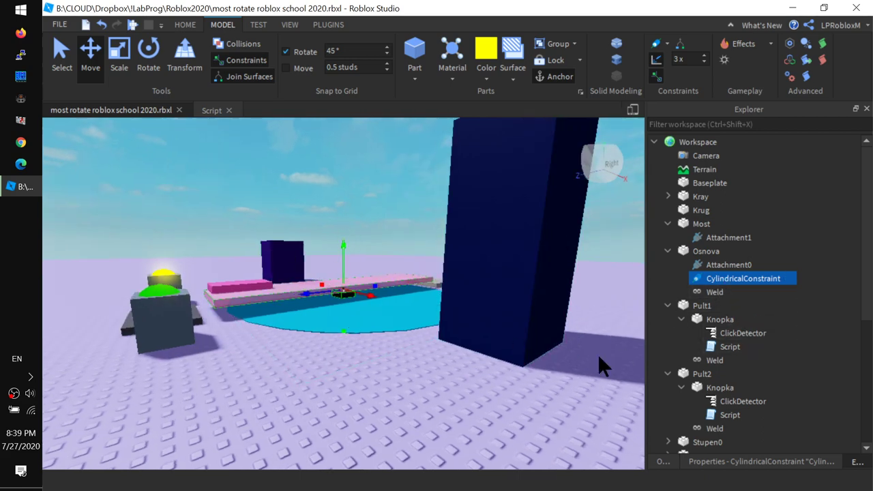
pyautogui.click(712, 462)
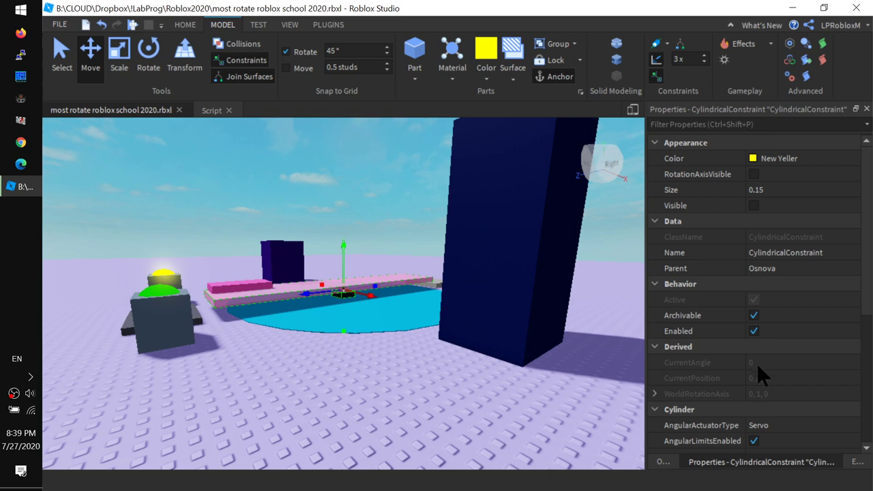
pyautogui.scroll(-5, 757, 363)
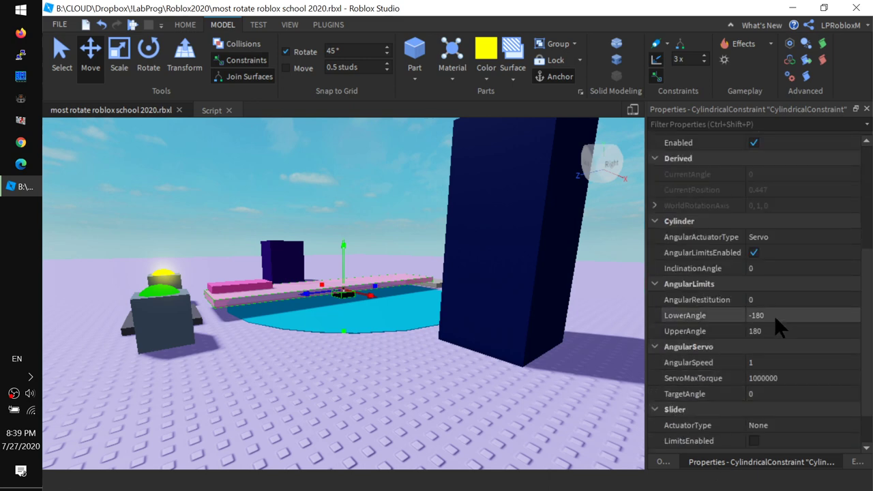
pyautogui.scroll(-1, 784, 355)
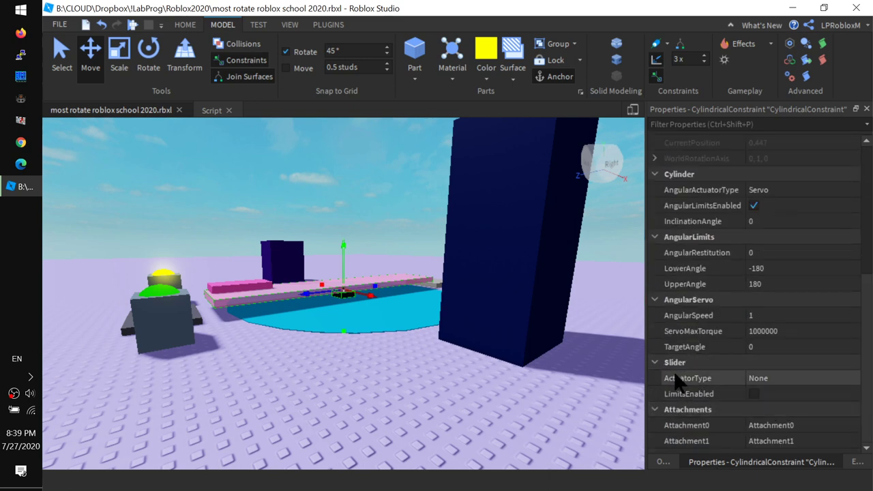
pyautogui.click(767, 381)
pyautogui.click(775, 410)
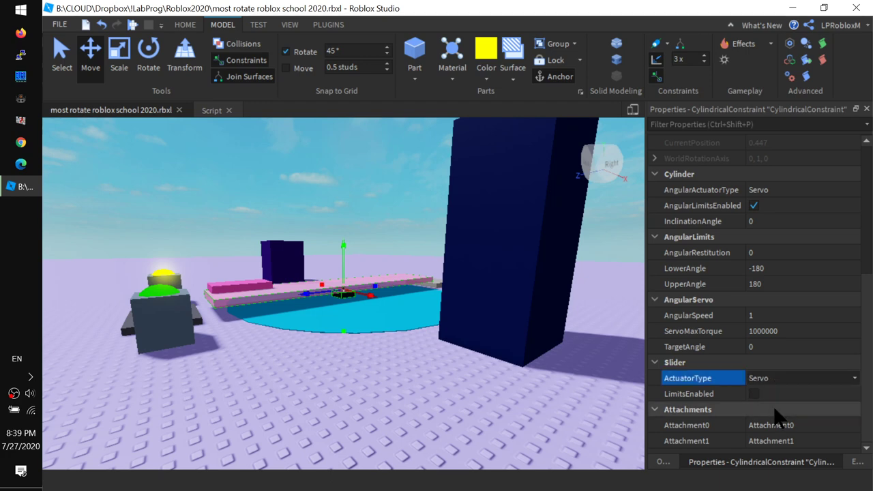
pyautogui.scroll(1, 779, 416)
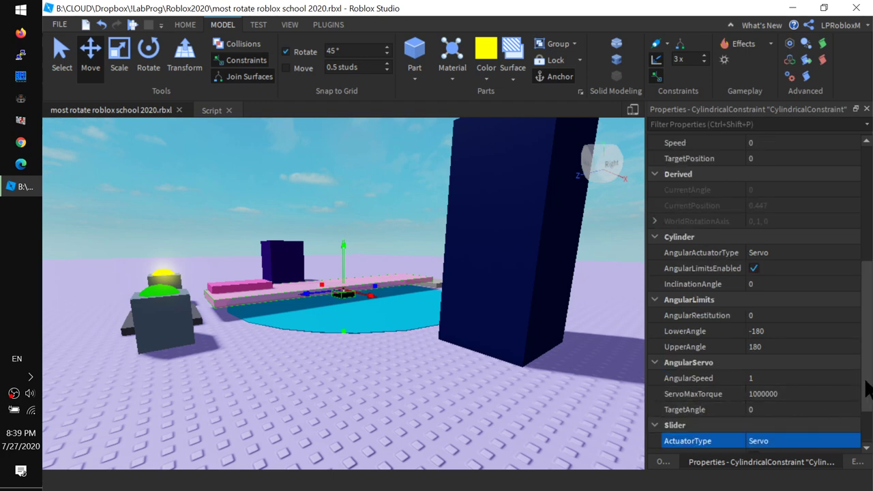
pyautogui.moveTo(865, 382); pyautogui.dragTo(870, 413)
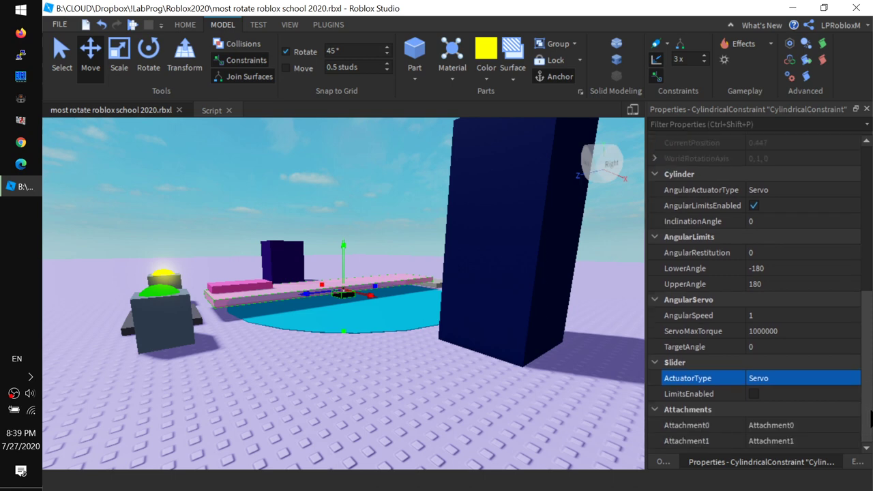
pyautogui.click(756, 393)
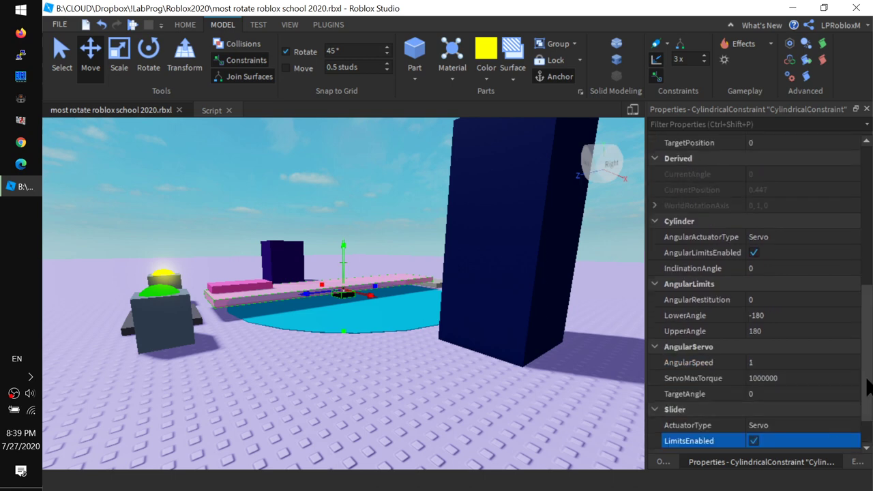
# Step: Set the CylindricalConstraint's UpperLimit to 50
pyautogui.moveTo(867, 381); pyautogui.dragTo(872, 412)
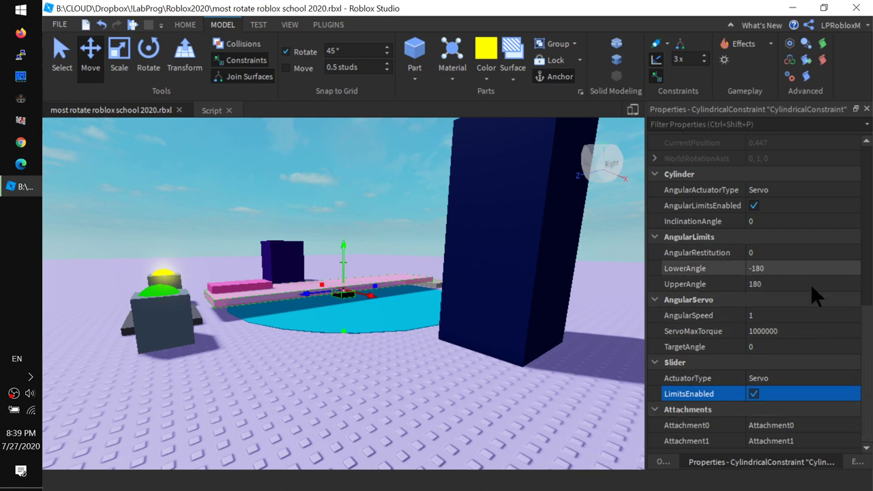
pyautogui.moveTo(868, 353); pyautogui.dragTo(872, 249)
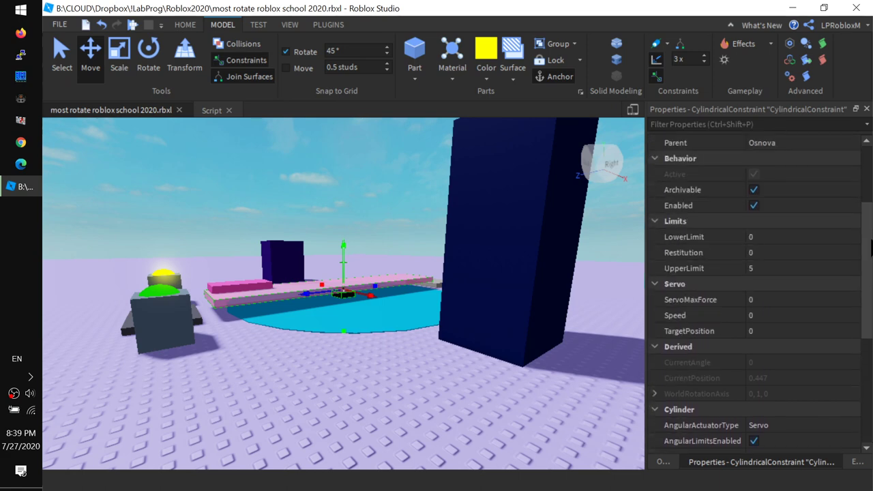
pyautogui.click(754, 237)
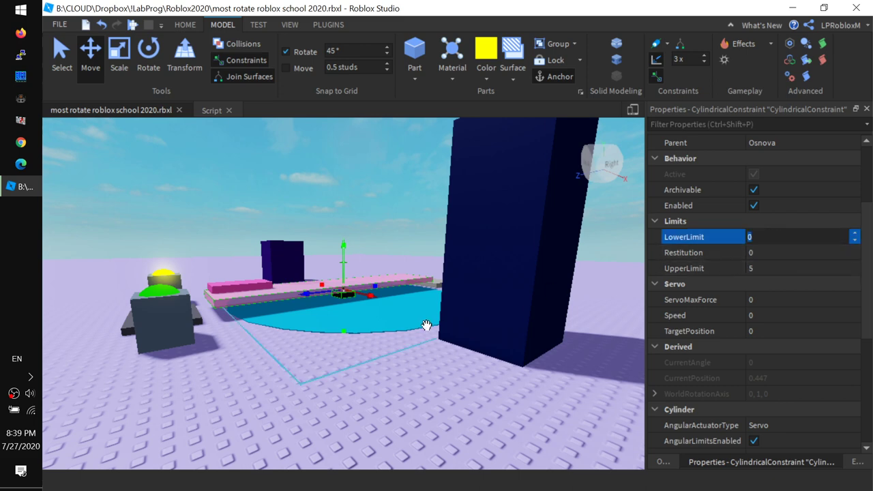
pyautogui.click(764, 268)
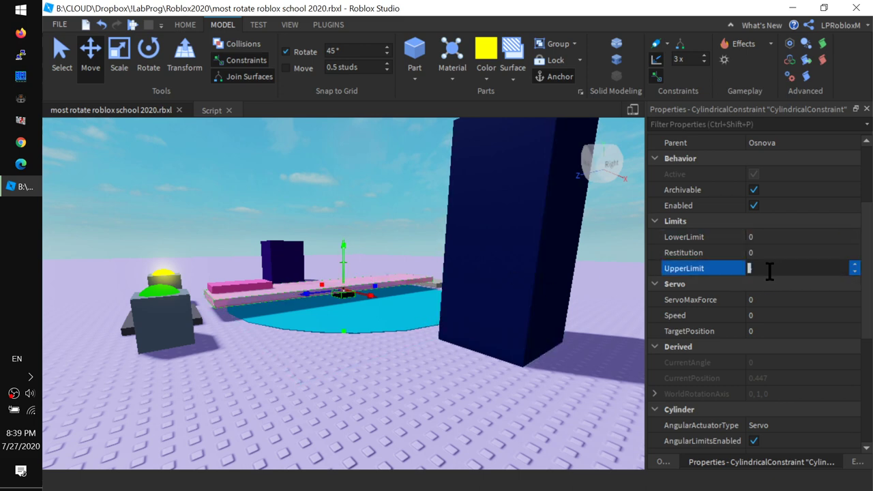
pyautogui.write('0')
pyautogui.press('Return')
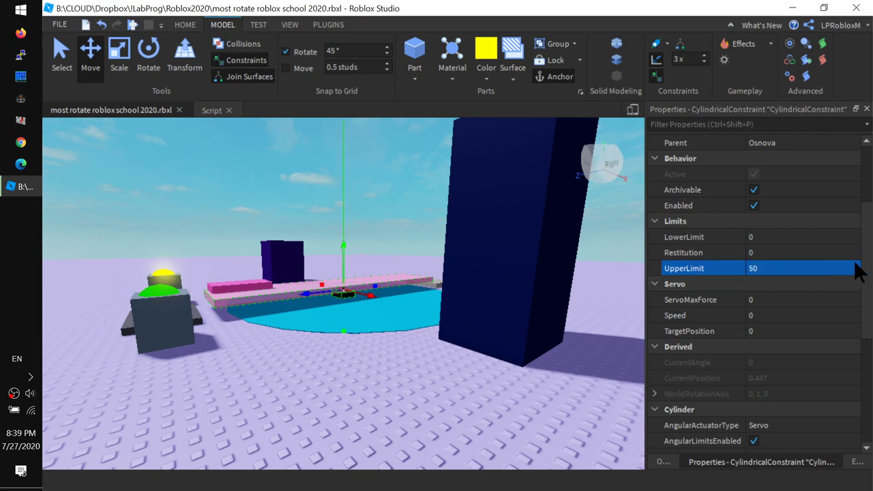
# Step: Set the CylindricalConstraint's linear servo ServoMaxForce to 1000000 and its Speed to 2
pyautogui.moveTo(871, 256); pyautogui.dragTo(871, 293)
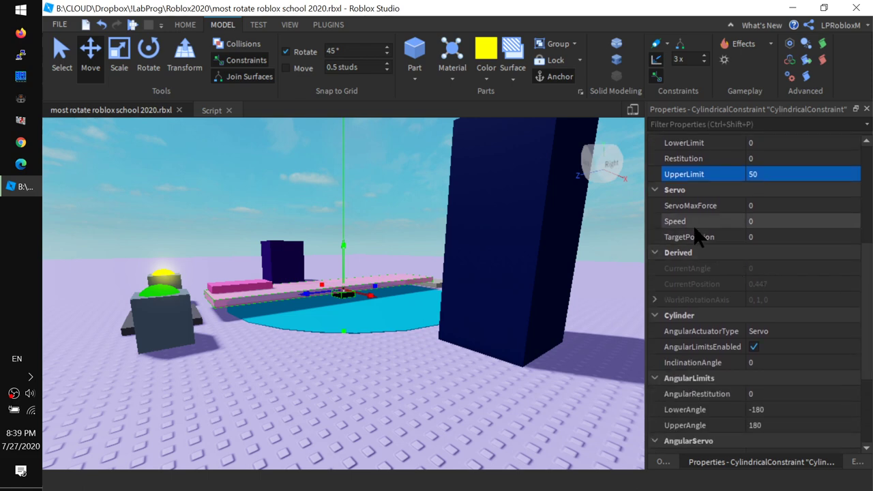
pyautogui.click(756, 206)
pyautogui.write('1')
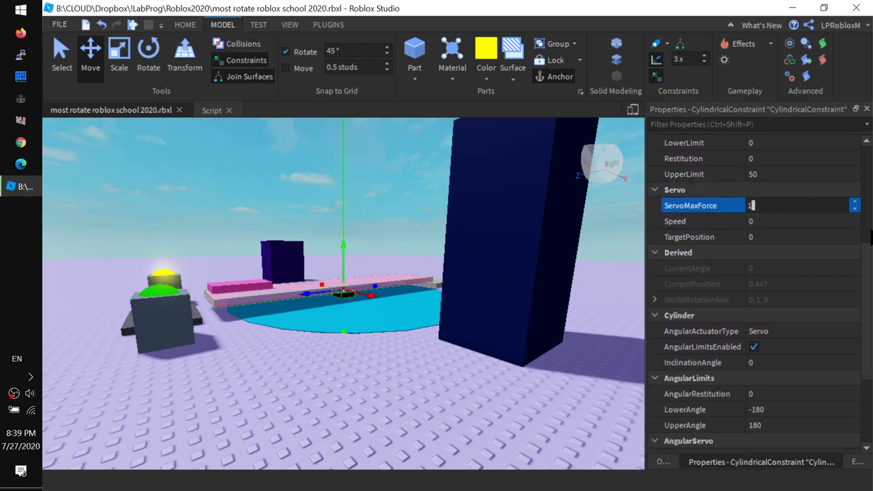
pyautogui.write('000000')
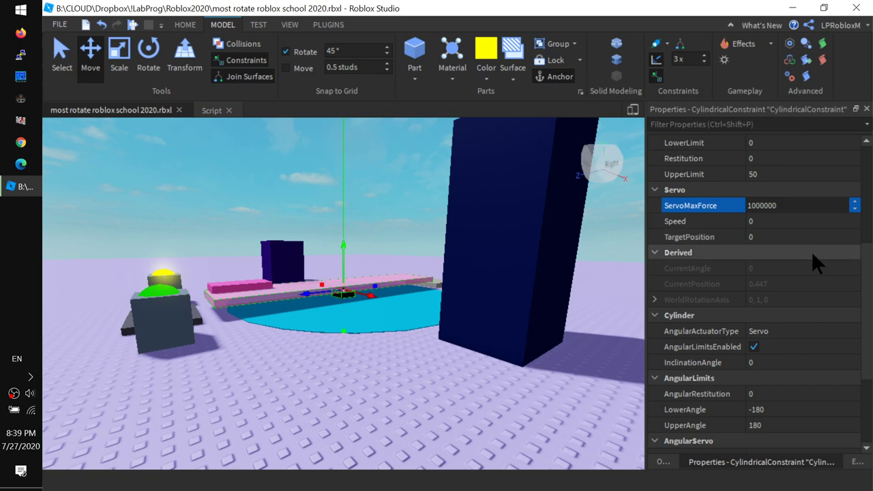
pyautogui.click(757, 221)
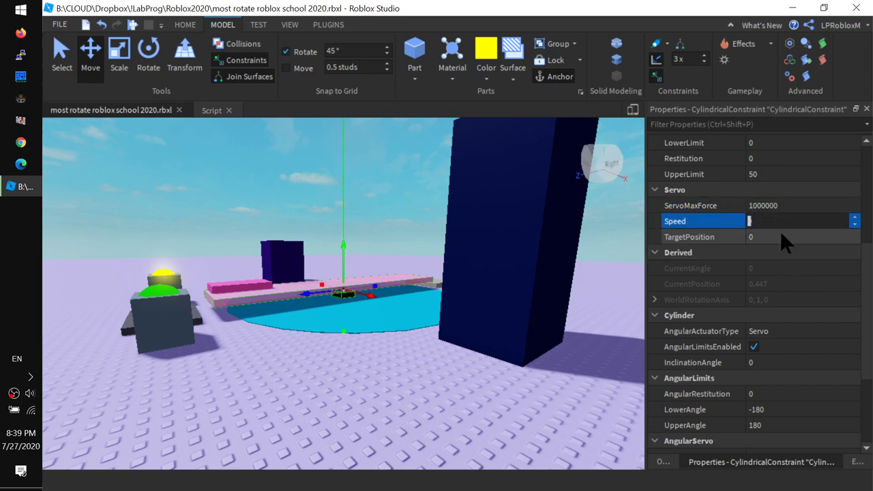
pyautogui.write('2')
pyautogui.press('Return')
# Step: In the Script of Pult2's Knopka, change the doSomething line to motor.TargetPosition = 30
pyautogui.moveTo(340, 354); pyautogui.dragTo(335, 362, button='right')
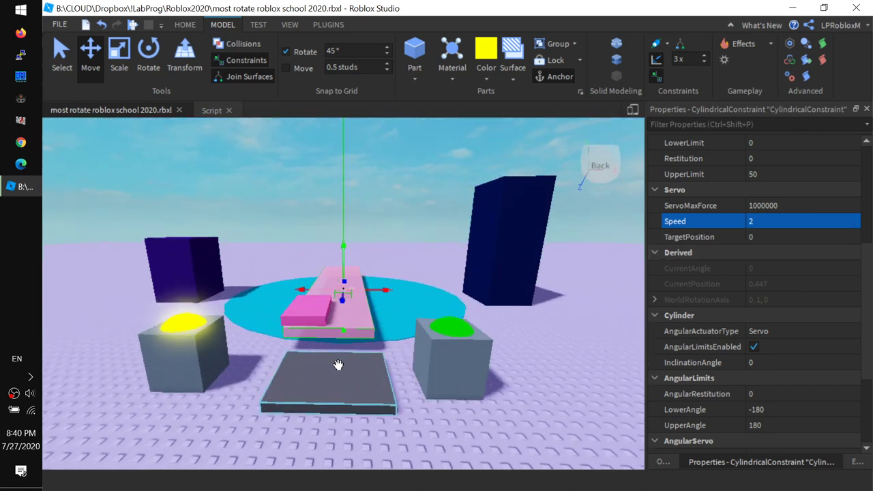
pyautogui.click(185, 318)
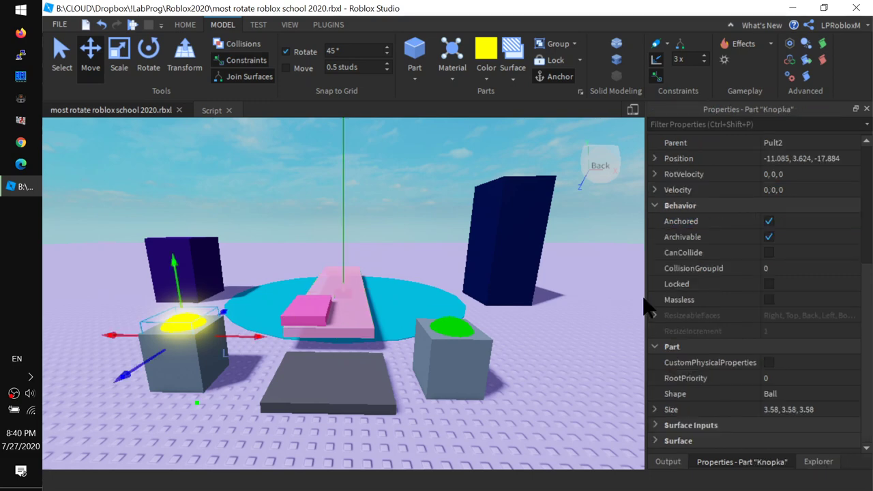
pyautogui.click(818, 462)
pyautogui.doubleClick(730, 415)
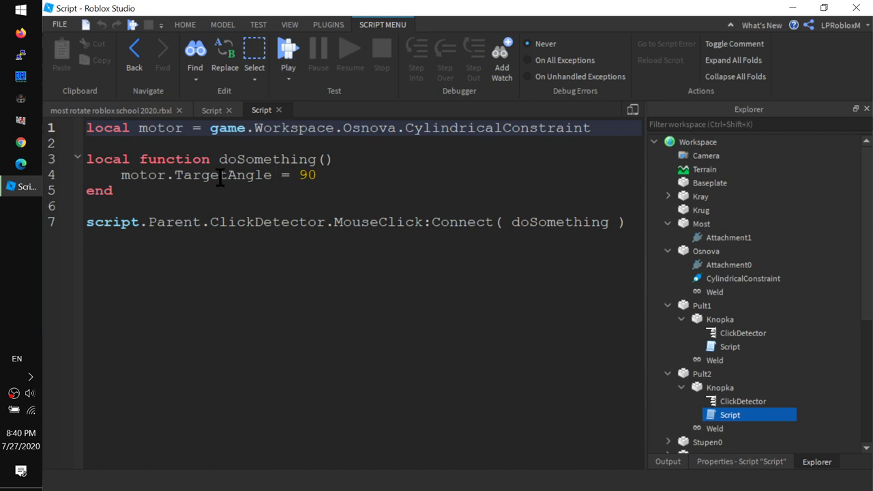
pyautogui.click(220, 176)
pyautogui.moveTo(229, 175); pyautogui.dragTo(271, 175)
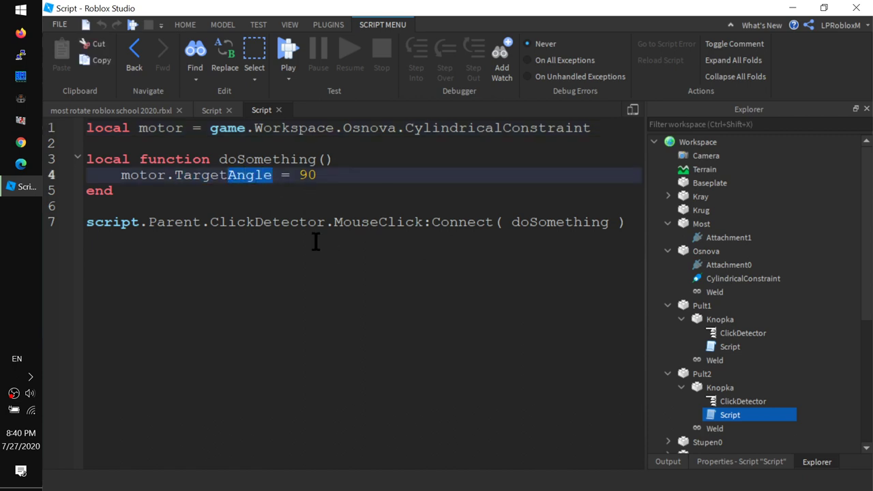
pyautogui.scroll(-1, 757, 382)
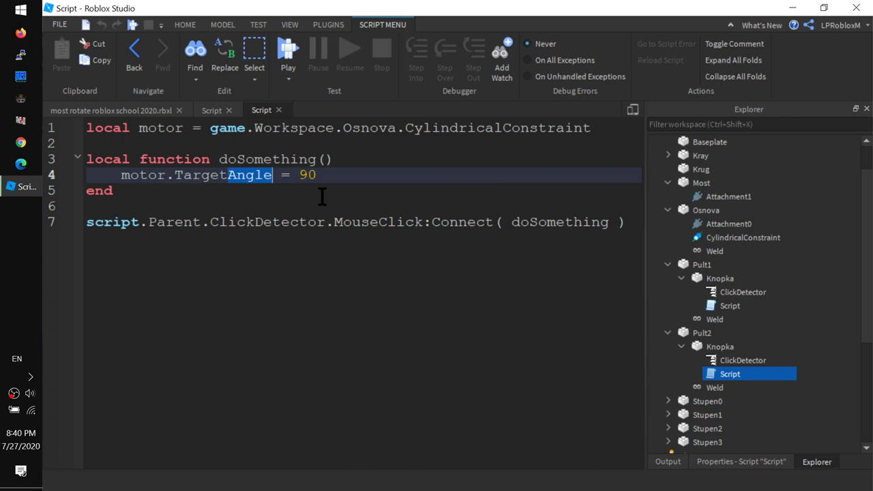
pyautogui.write('P')
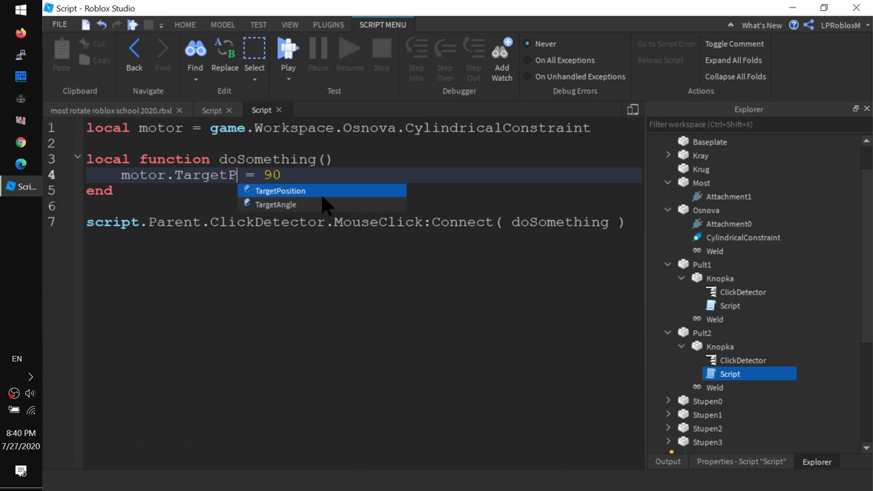
pyautogui.press('Tab')
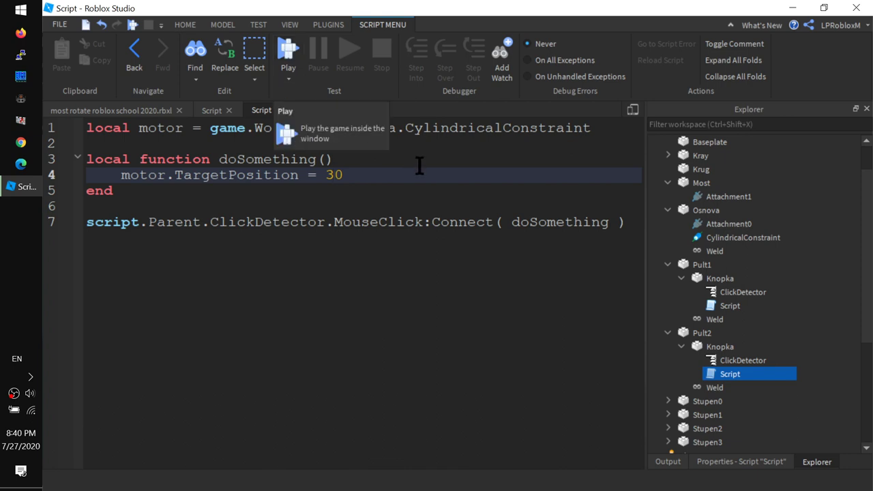
# Step: Compare the TargetAngle line in Pult1's script with the TargetPosition line in Pult2's script
pyautogui.click(211, 110)
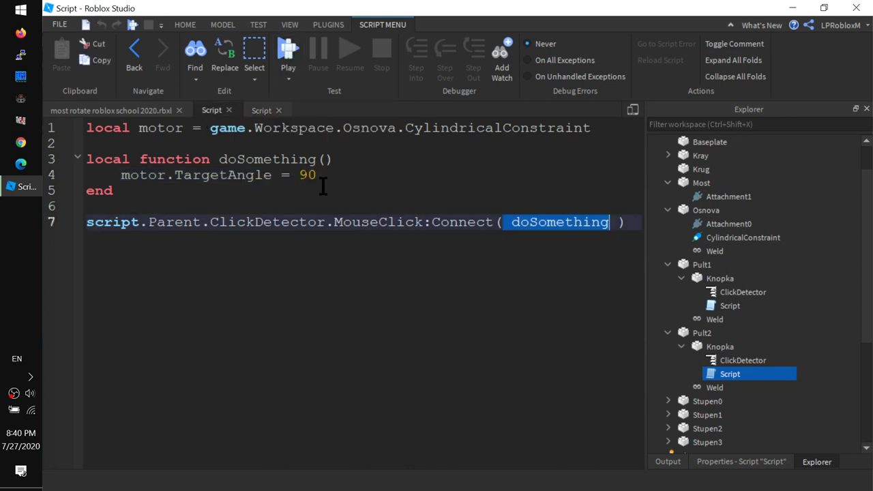
pyautogui.click(260, 110)
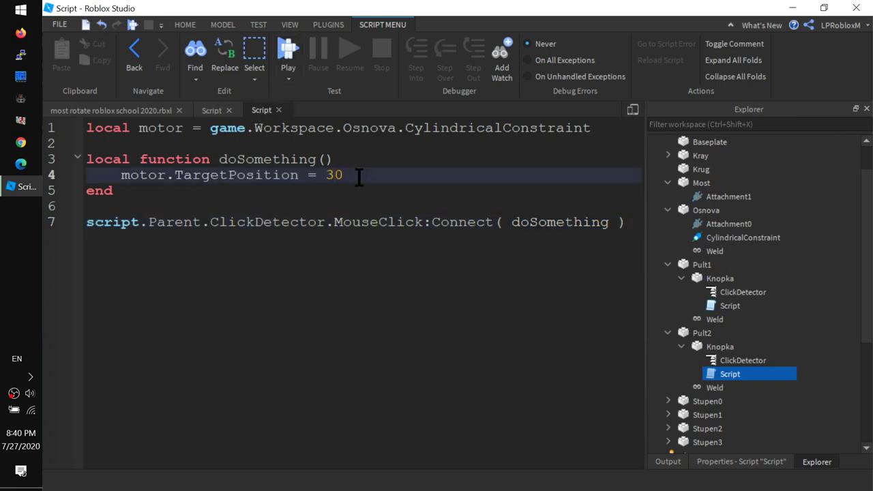
pyautogui.moveTo(361, 176); pyautogui.dragTo(123, 180)
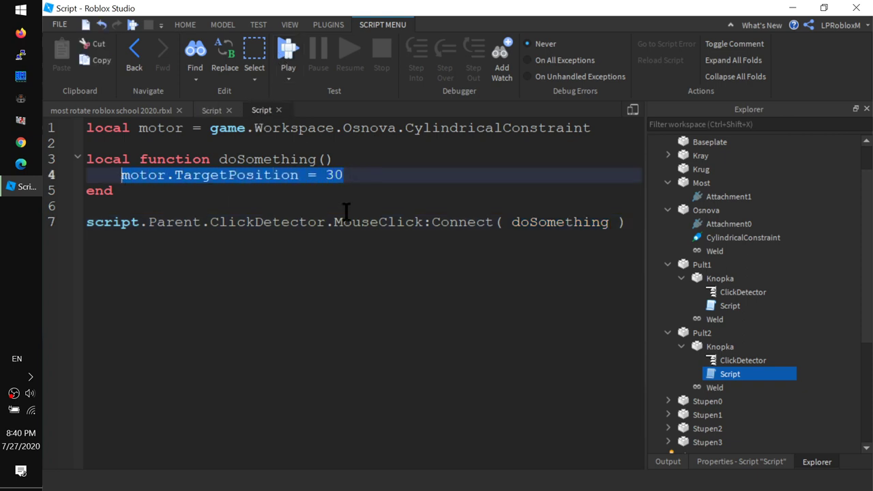
# Step: Copy the TargetPosition line from Pult2's script into Pult1's doSomething function below the TargetAngle line, and make it motor.TargetPosition = 0
pyautogui.hotkey('ctrl', 'c')
pyautogui.click(211, 110)
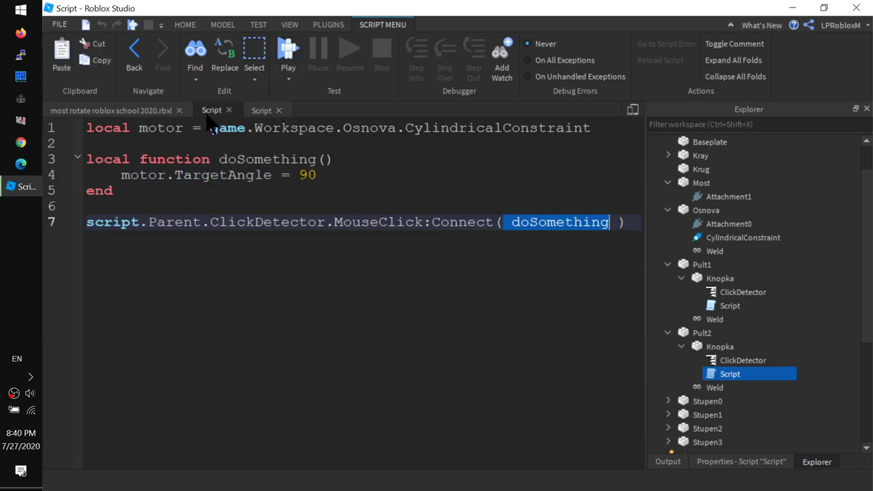
pyautogui.click(343, 176)
pyautogui.press('Return')
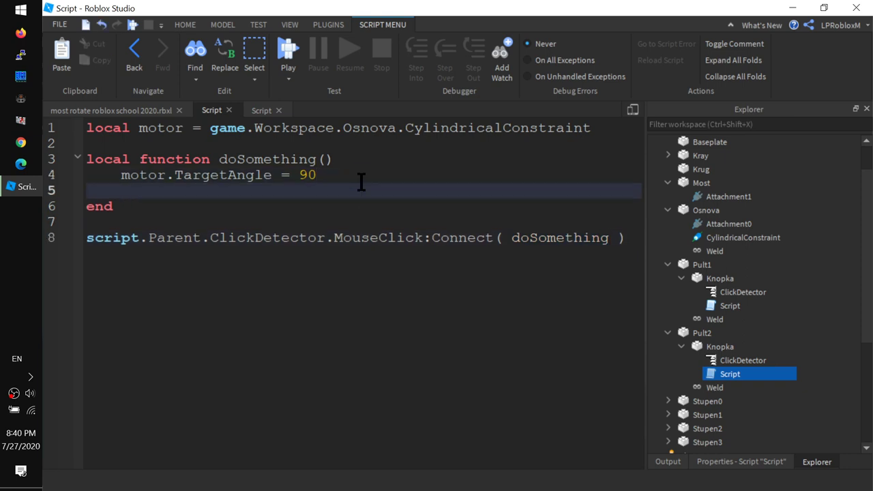
pyautogui.hotkey('ctrl', 'v')
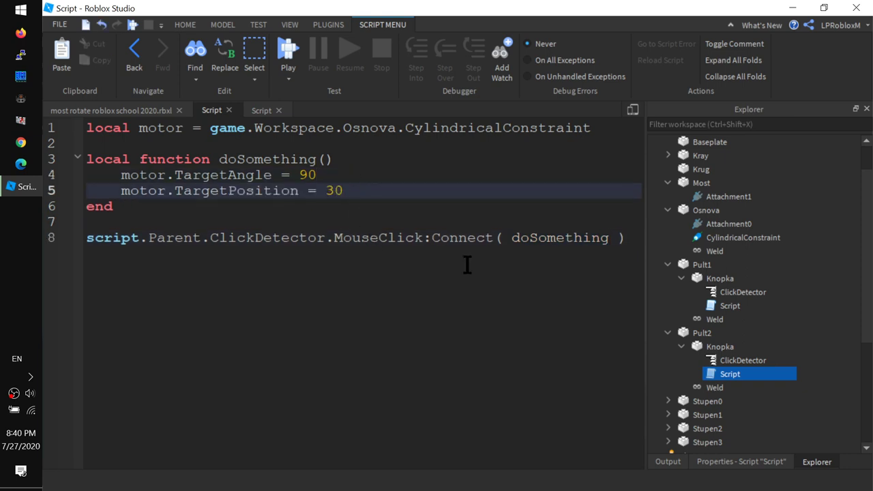
pyautogui.press('BackSpace')
pyautogui.press('BackSpace')
pyautogui.write('0')
# Step: Copy Pult1's TargetAngle line into Pult2's doSomething function below the TargetPosition line, and make it motor.TargetAngle = -90
pyautogui.moveTo(316, 175); pyautogui.dragTo(119, 174)
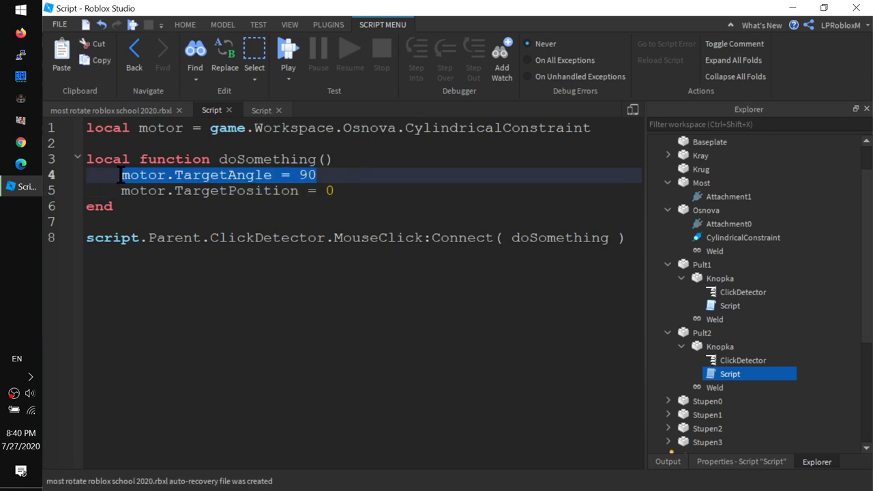
pyautogui.click(259, 110)
pyautogui.click(349, 175)
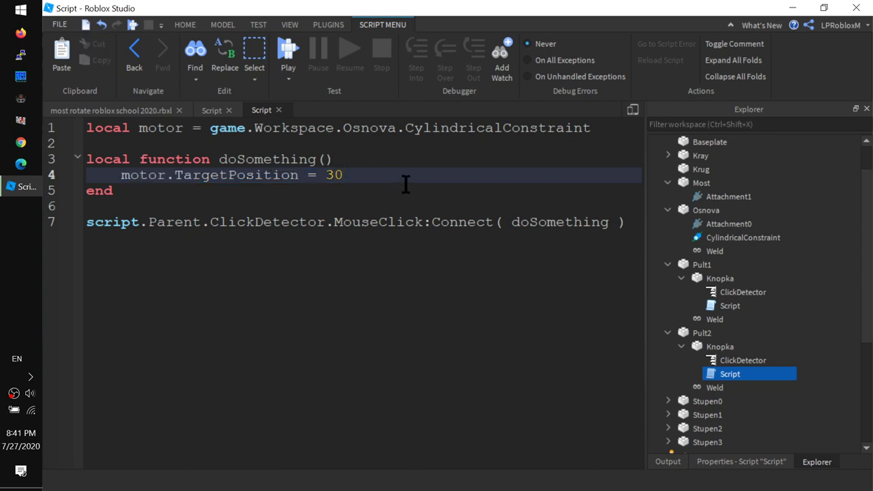
pyautogui.press('Return')
pyautogui.hotkey('ctrl', 'v')
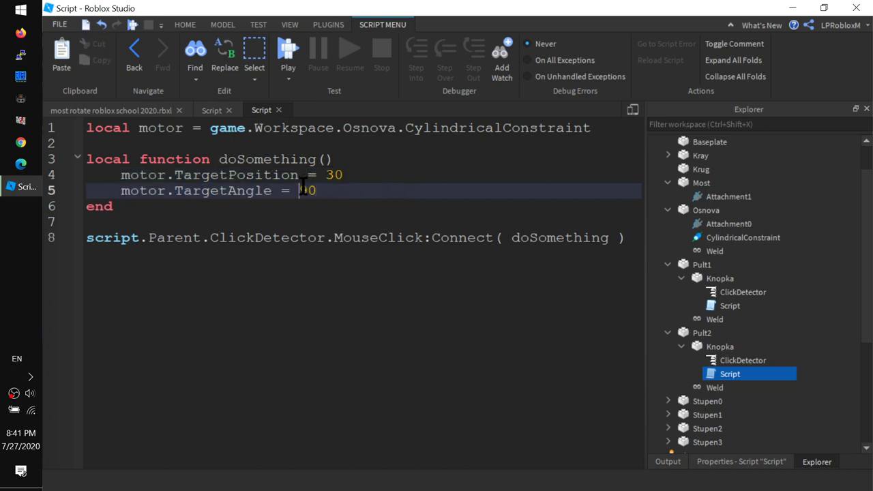
pyautogui.press('Left')
pyautogui.press('Left')
pyautogui.write('-')
# Step: Start a playtest, walk the character to the console with the green button and activate it to test the bridge's rotation
pyautogui.click(289, 58)
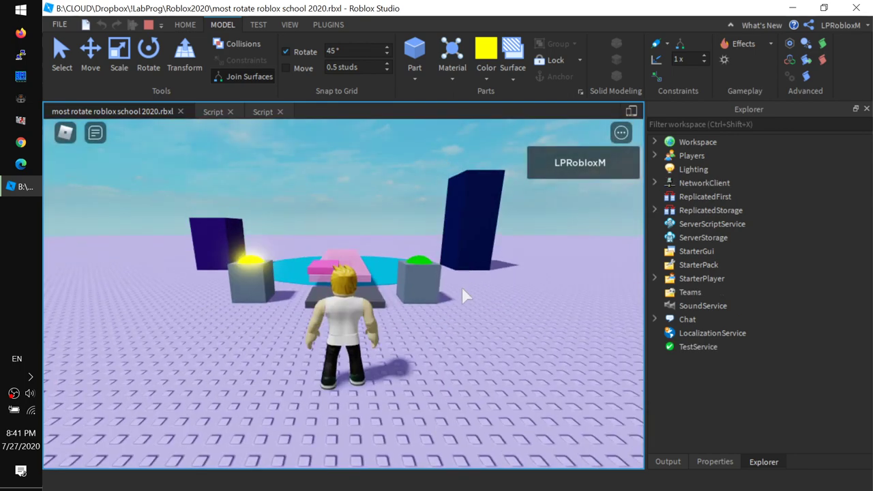
pyautogui.moveTo(462, 287); pyautogui.dragTo(460, 305, button='right')
pyautogui.press('w')
pyautogui.press('d')
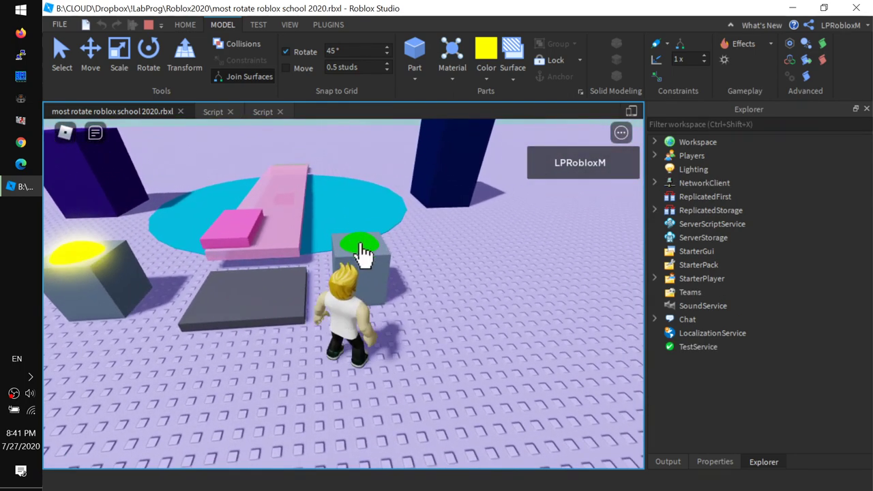
pyautogui.click(363, 252)
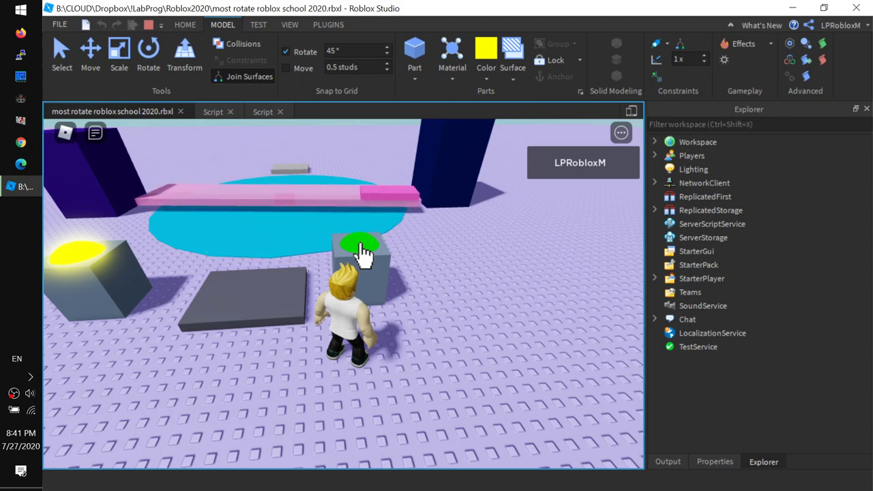
# Step: Walk to the yellow button and activate it to test raising the bridge, and move the character onto the dark slab between the consoles
pyautogui.press('a')
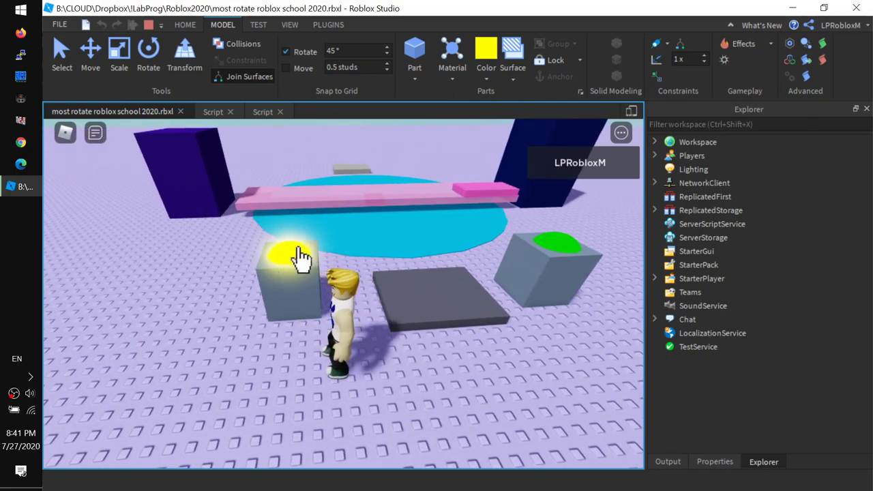
pyautogui.click(298, 250)
pyautogui.moveTo(384, 275); pyautogui.dragTo(459, 280, button='right')
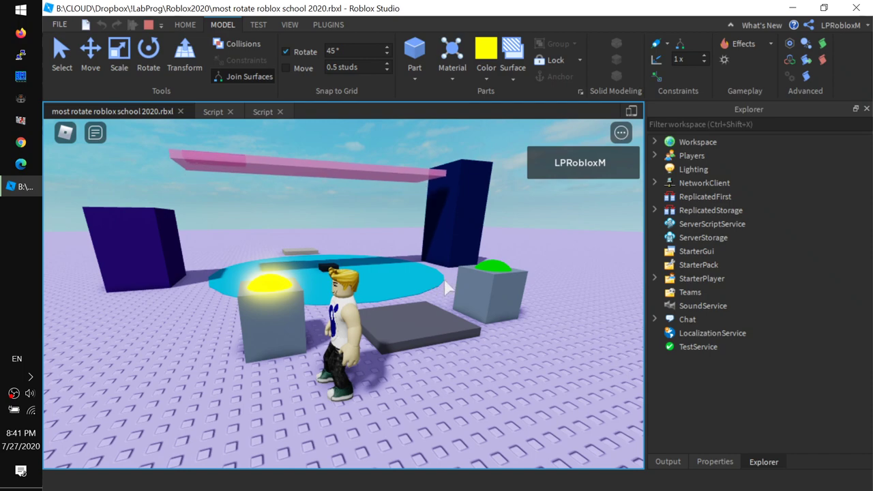
pyautogui.press('w')
pyautogui.press('d')
pyautogui.press('a')
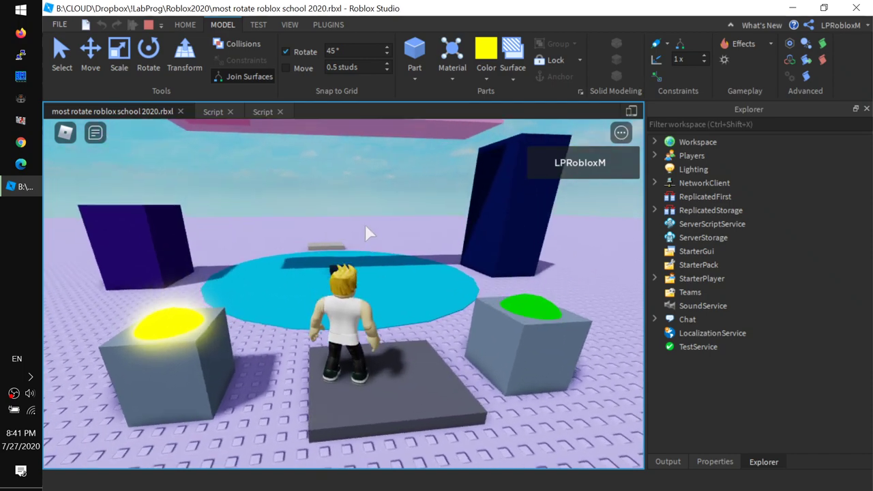